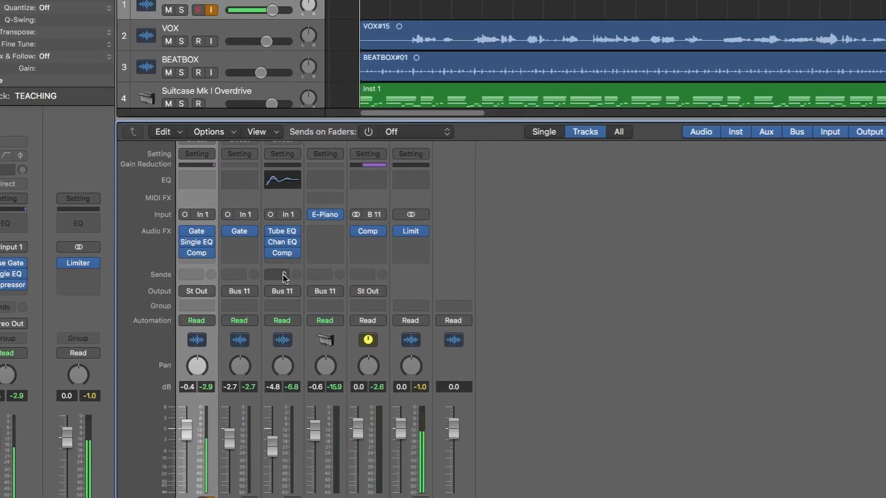
left_click(274, 269)
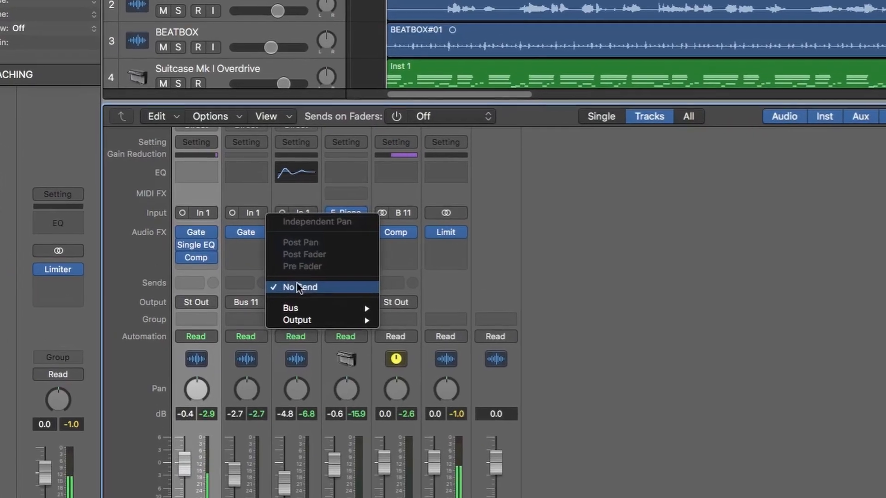
mouse_move(321, 309)
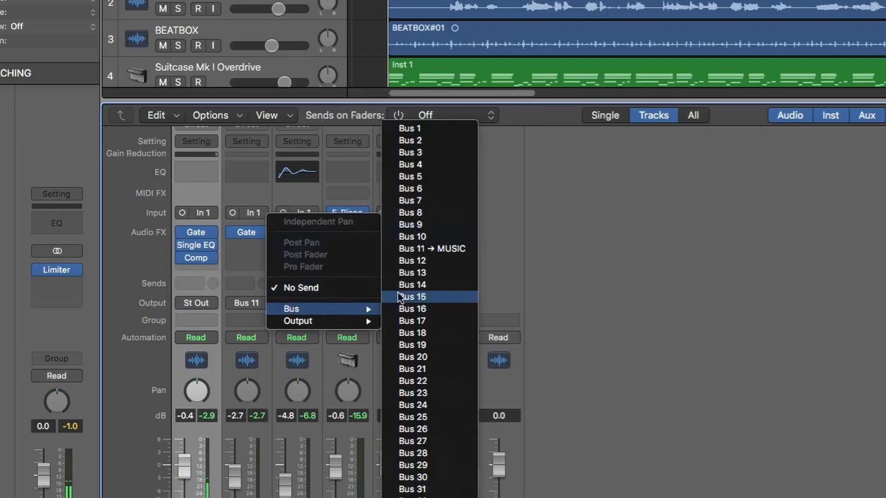
left_click(342, 257)
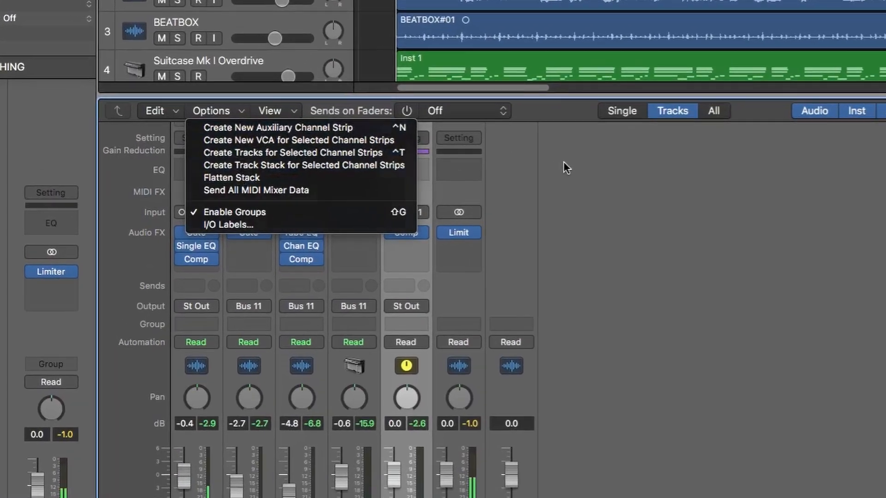
left_click(457, 184)
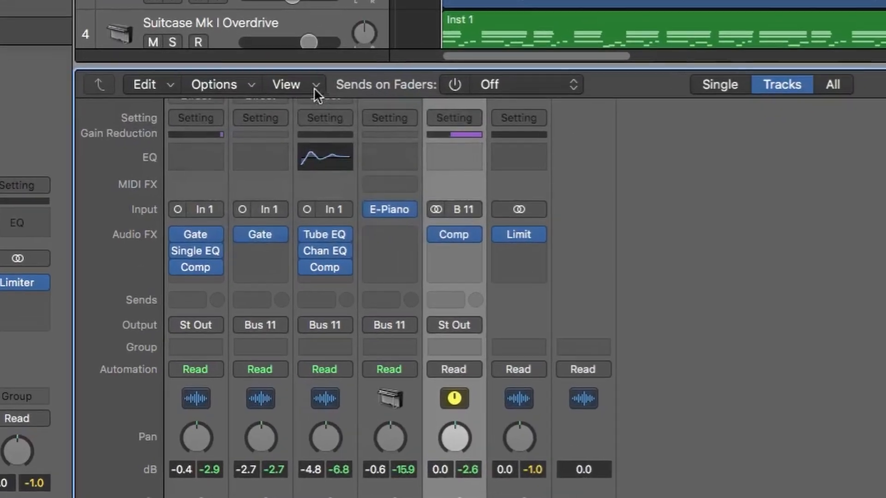
Step: Create a new auxiliary channel strip in the mixer and name it "BBOX shine"
left_click(248, 75)
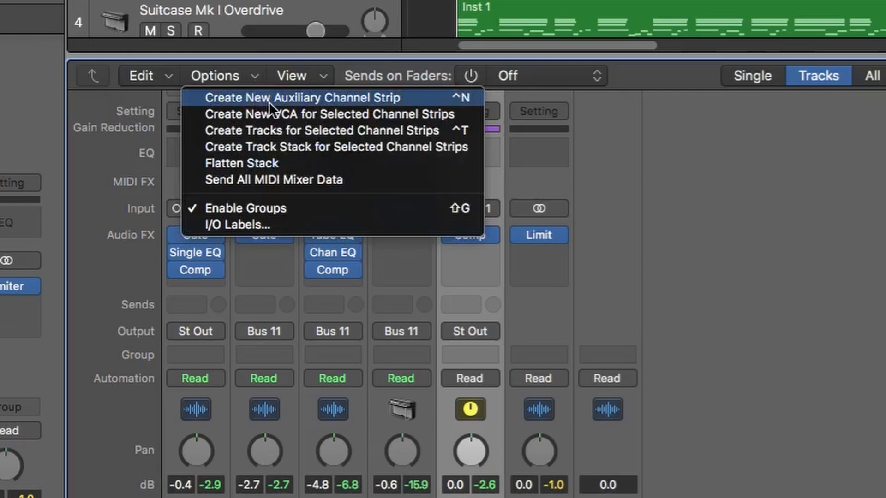
left_click(270, 102)
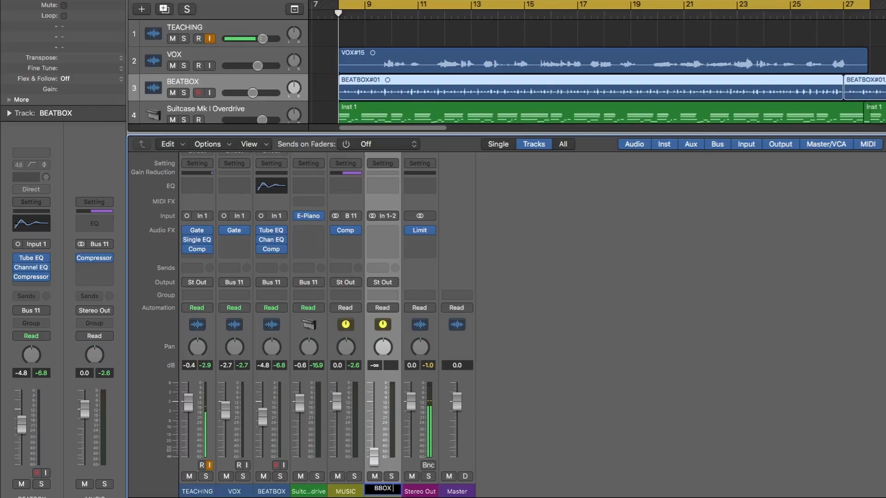
type("shine")
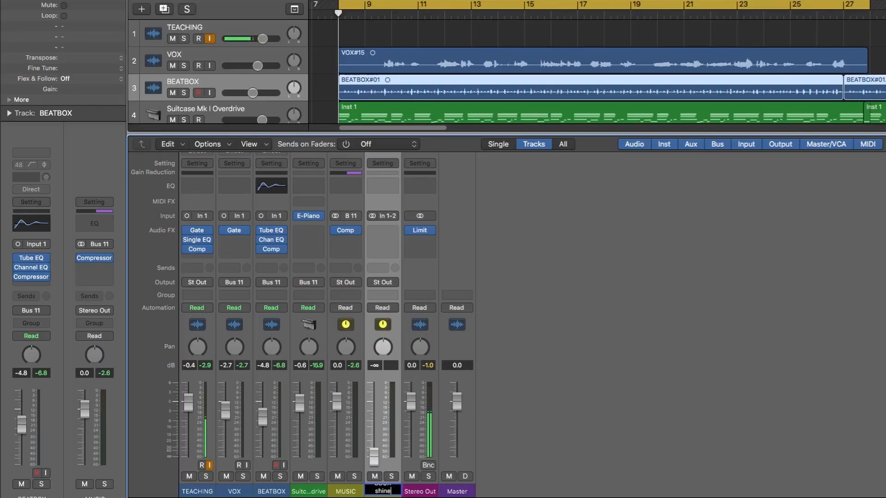
key("Return")
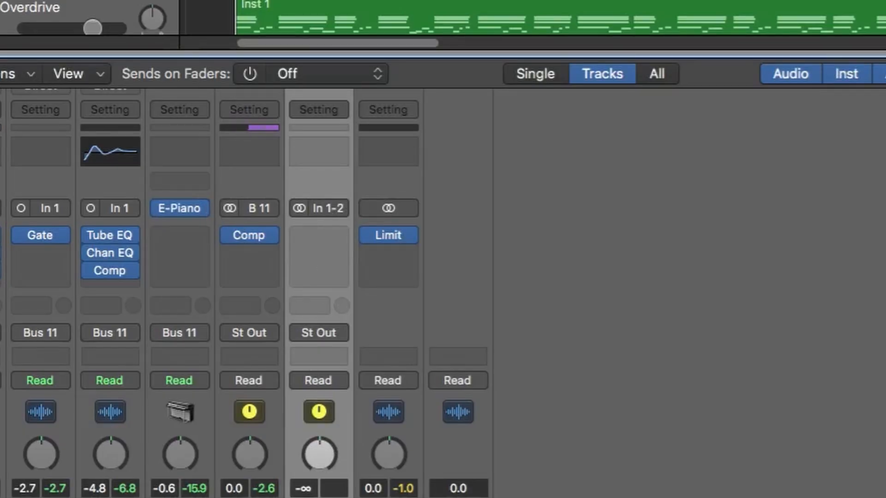
Step: Set the input of the BBOX shine auxiliary channel to Bus 12
left_click(337, 207)
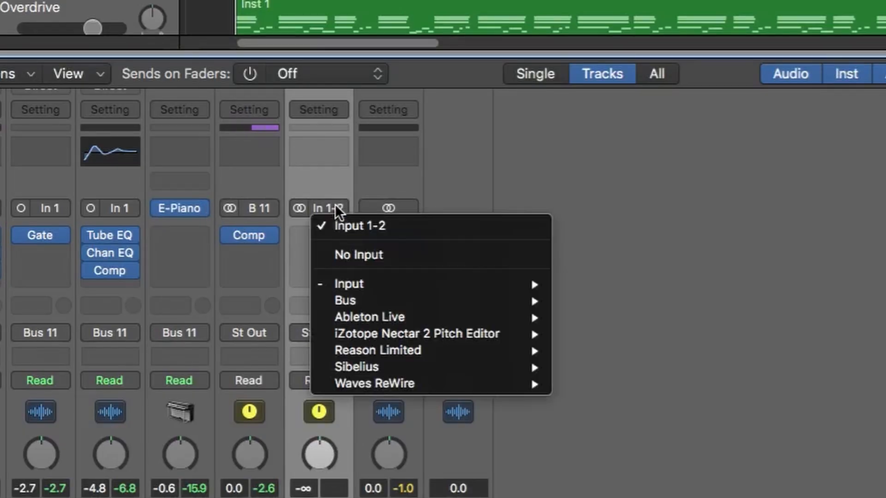
mouse_move(343, 301)
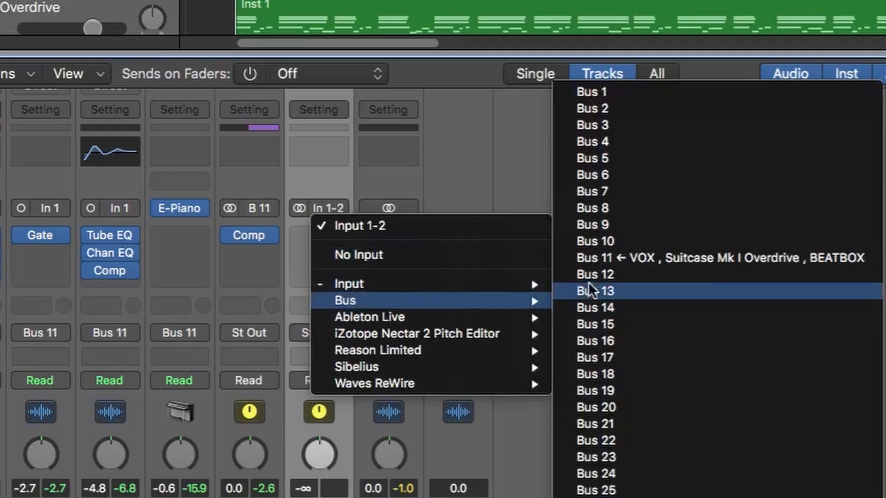
left_click(593, 273)
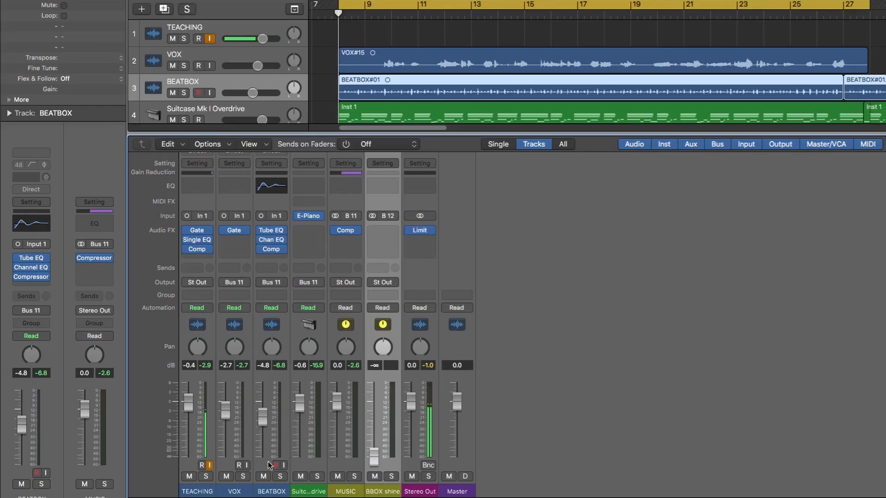
Step: Add a send on the BEATBOX channel routed to Bus 12, which feeds BBOX shine
left_click(279, 439)
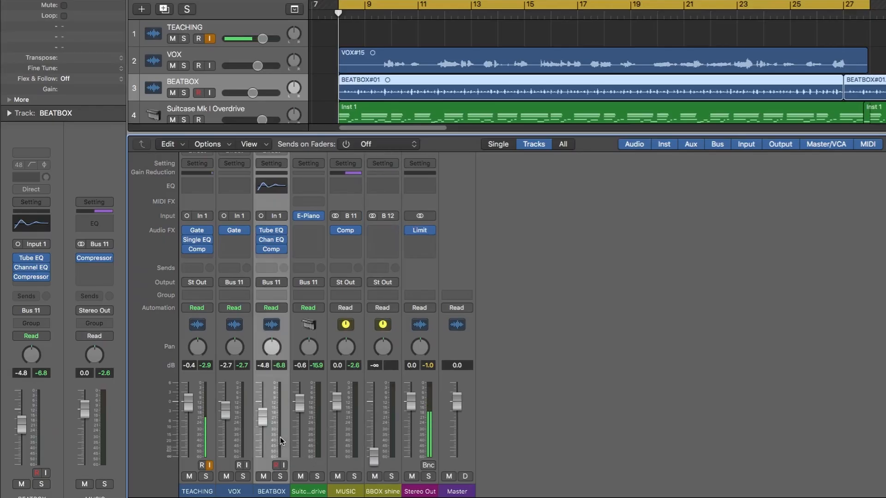
left_click(274, 268)
mouse_move(286, 287)
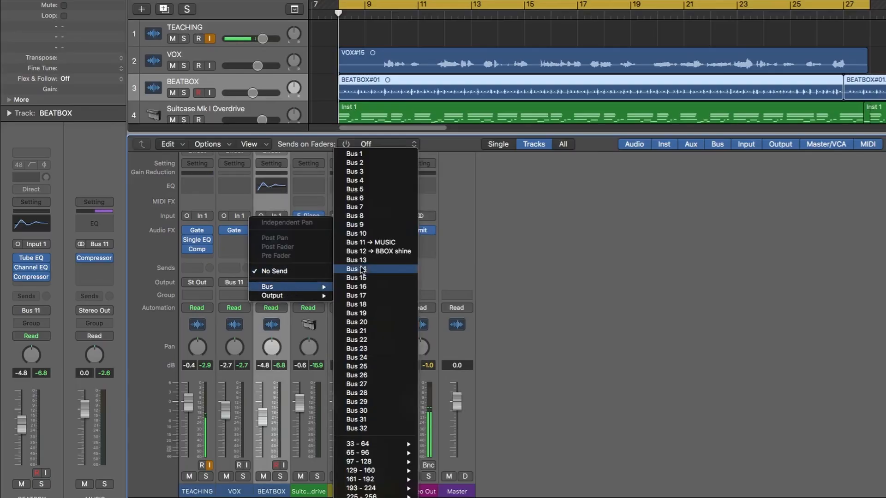
left_click(389, 251)
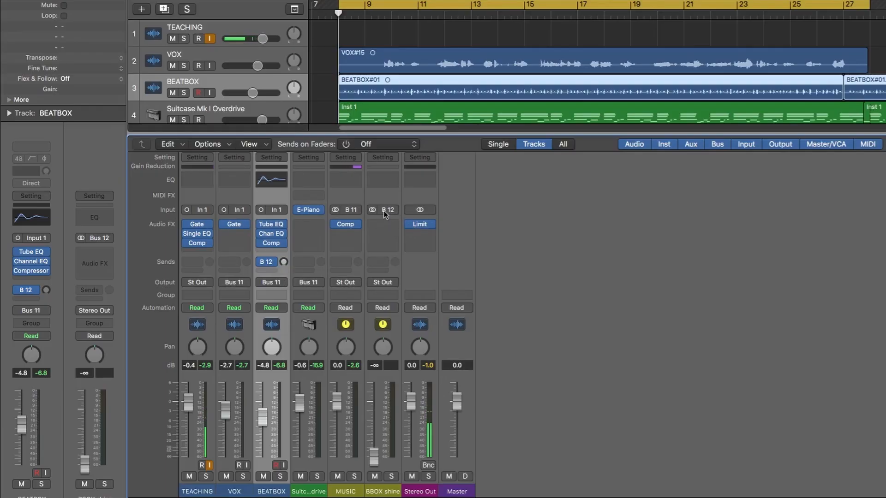
Step: Try adding a second send on the BEATBOX channel to the unused Bus 14, and undo it
left_click(396, 383)
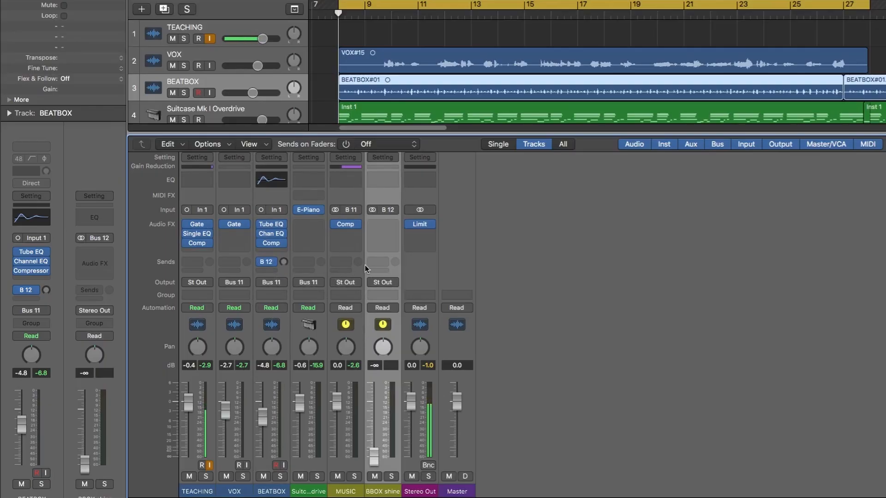
mouse_move(258, 233)
left_click(269, 271)
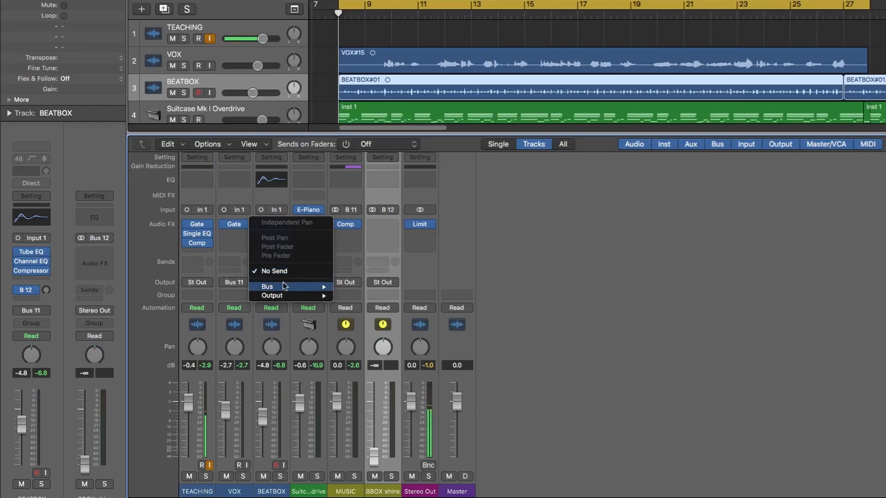
mouse_move(286, 286)
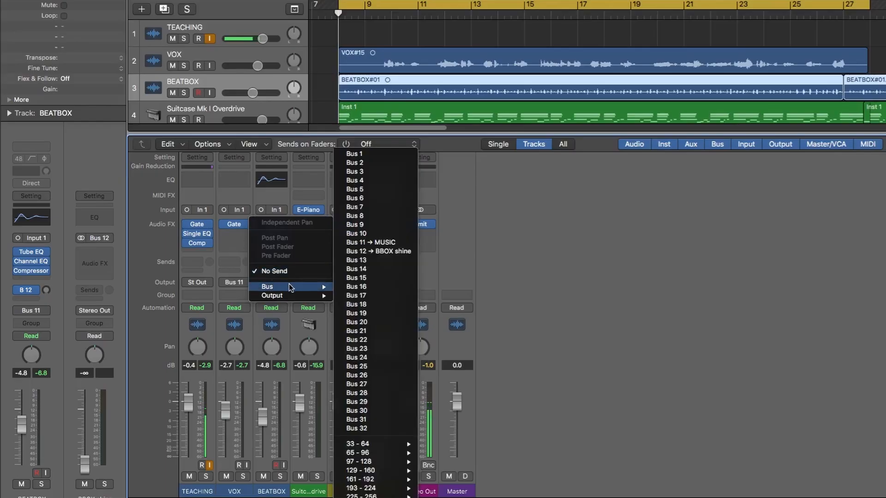
left_click(369, 270)
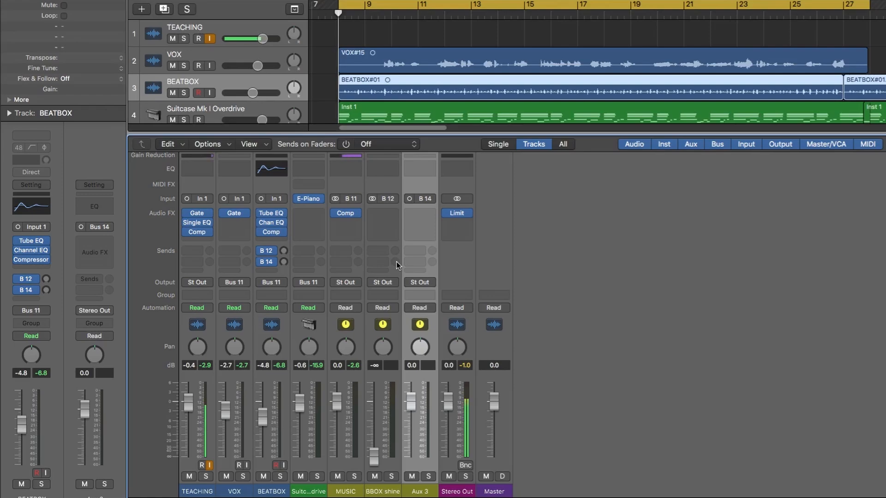
key("super+z")
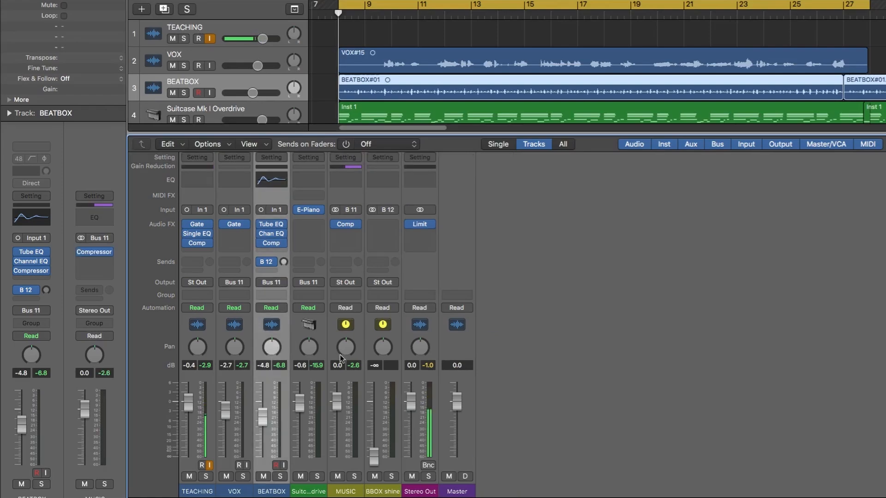
Step: Check that the BBOX shine input and the BEATBOX send are assigned to the same bus
left_click(382, 392)
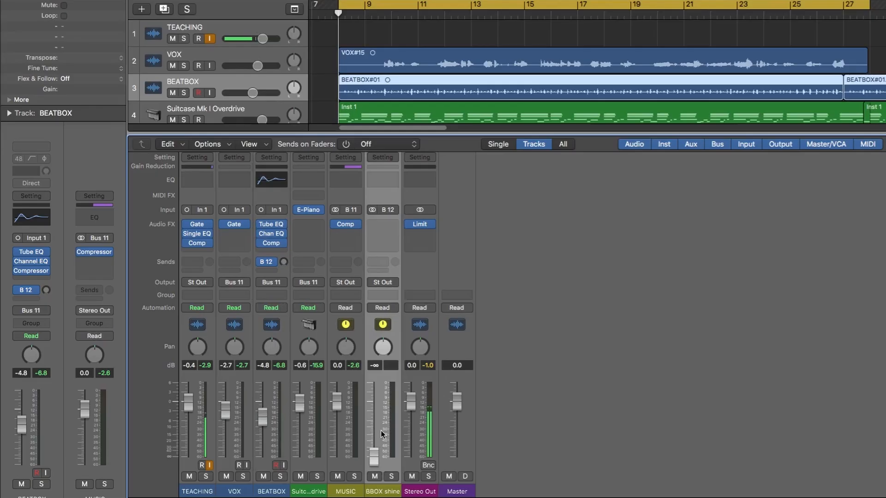
left_click(388, 211)
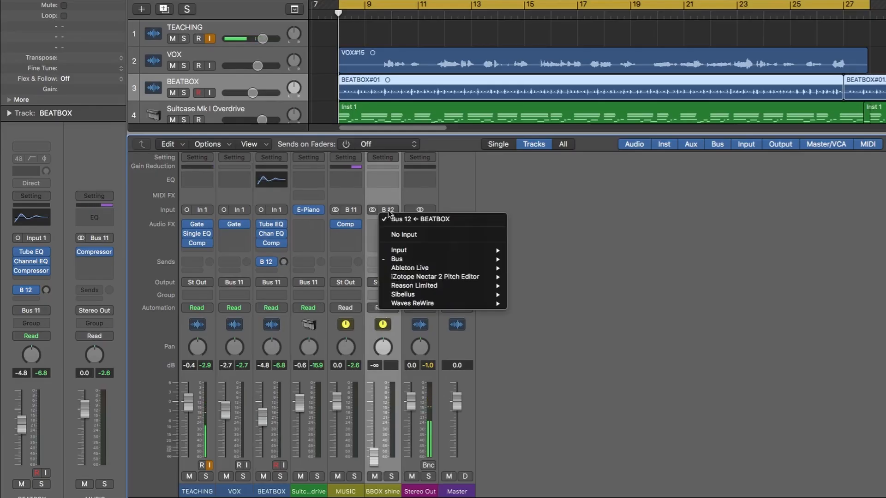
mouse_move(457, 262)
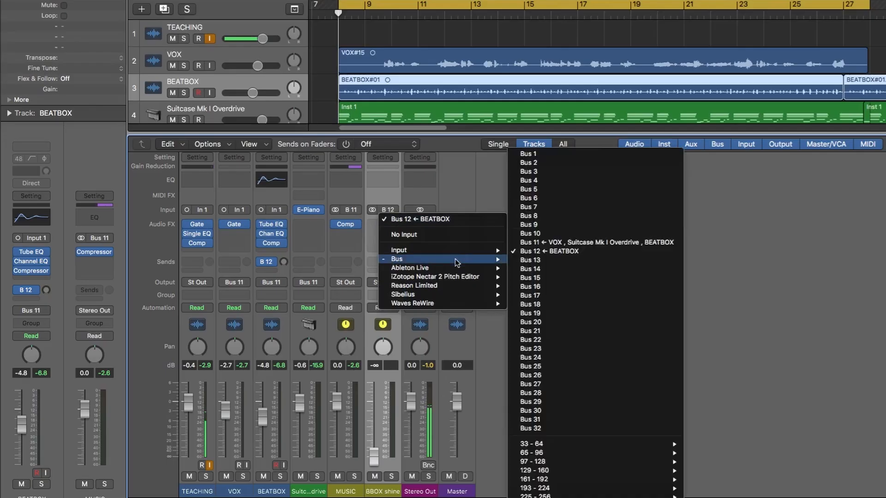
left_click(364, 212)
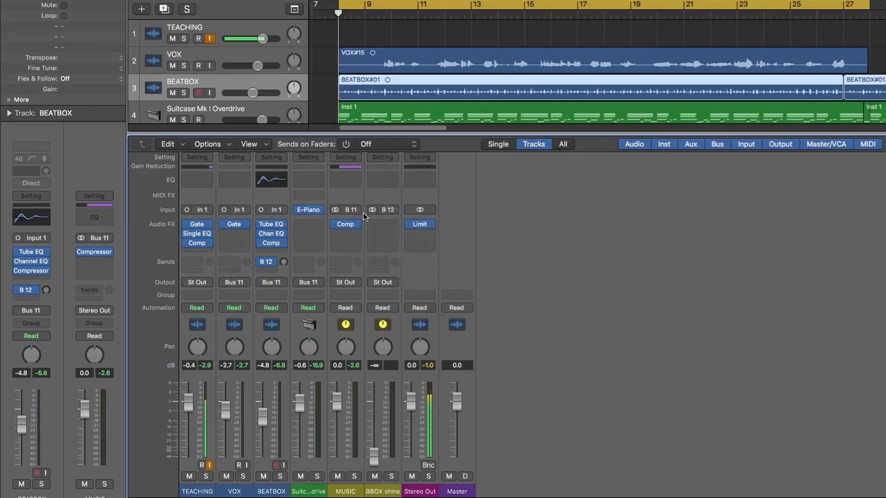
left_click(284, 382)
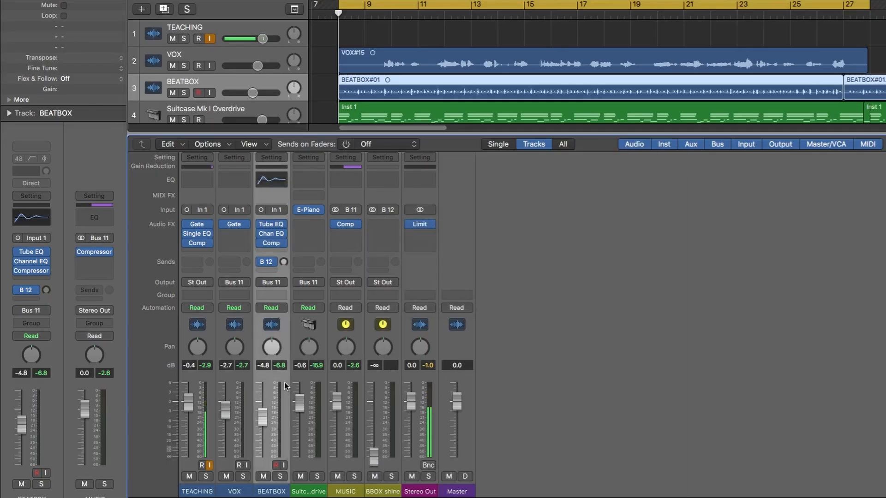
left_click(272, 262)
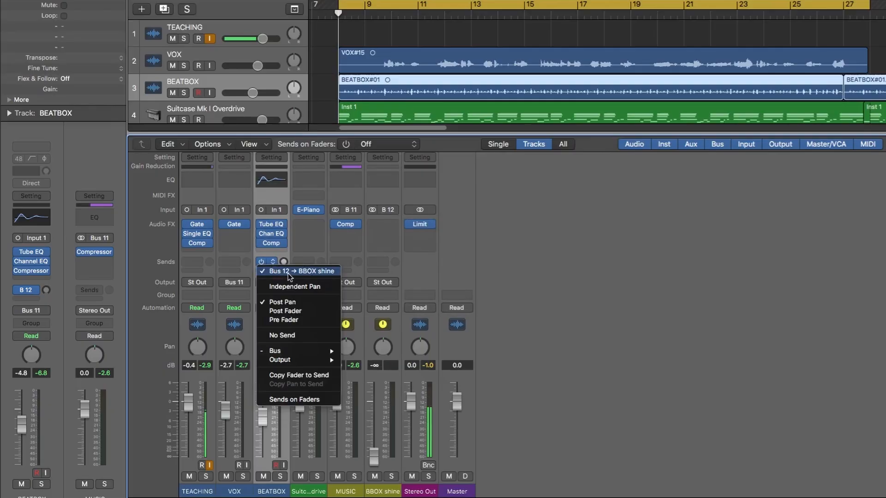
mouse_move(300, 350)
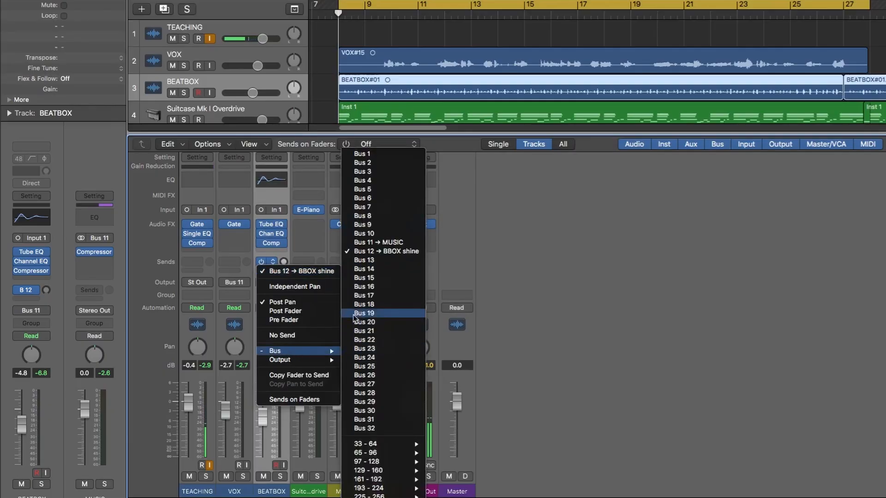
left_click(361, 251)
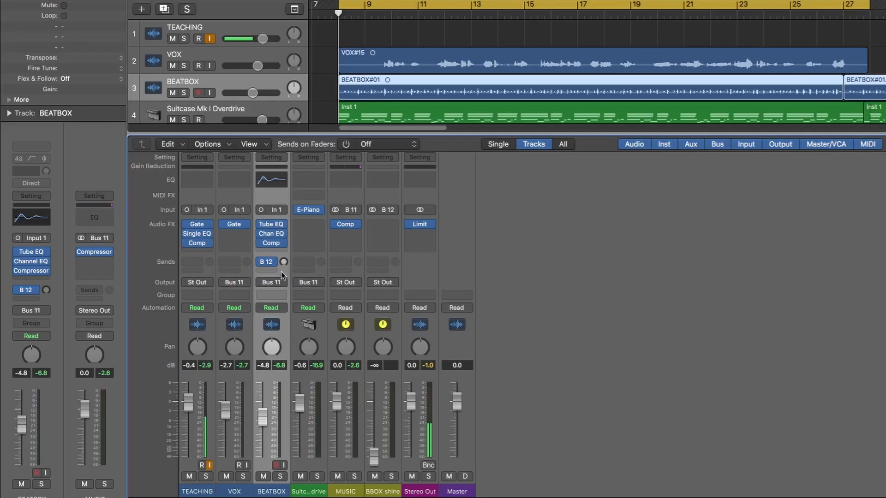
left_click_drag(283, 263, 284, 263)
Step: Insert a stereo Exciter effect on the BBOX shine channel
left_click(395, 385)
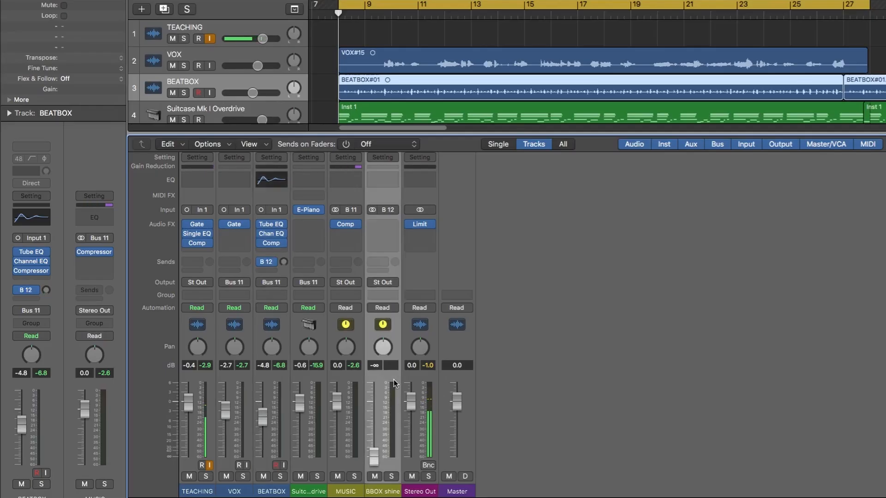
left_click(394, 224)
mouse_move(407, 288)
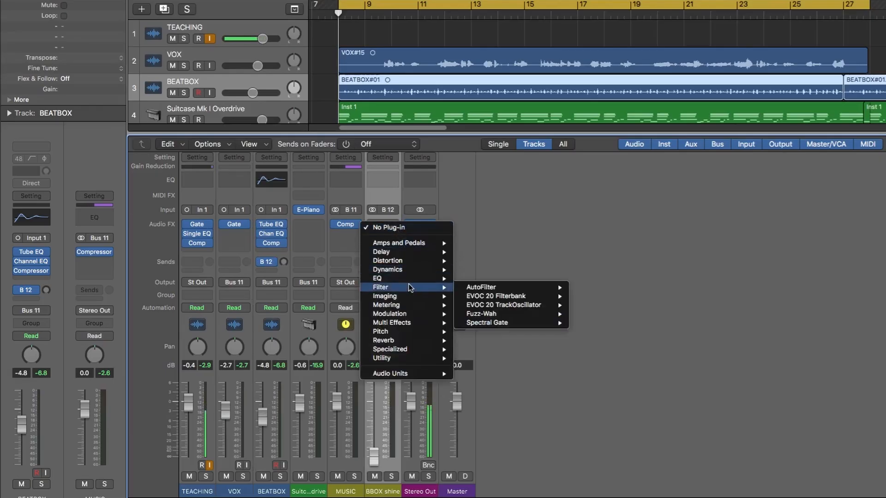
mouse_move(390, 271)
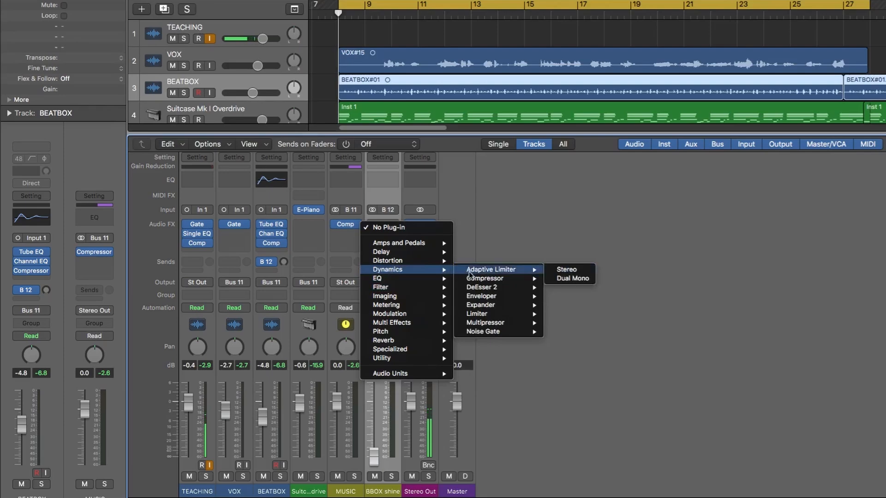
mouse_move(467, 318)
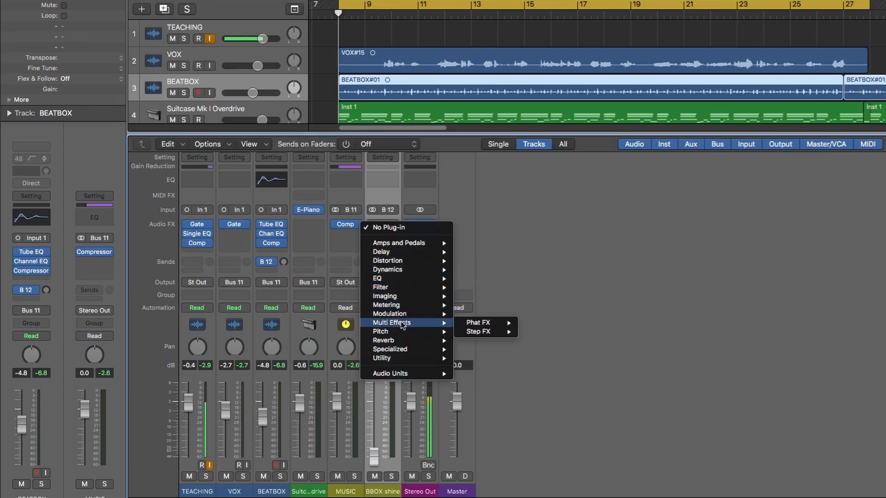
mouse_move(410, 341)
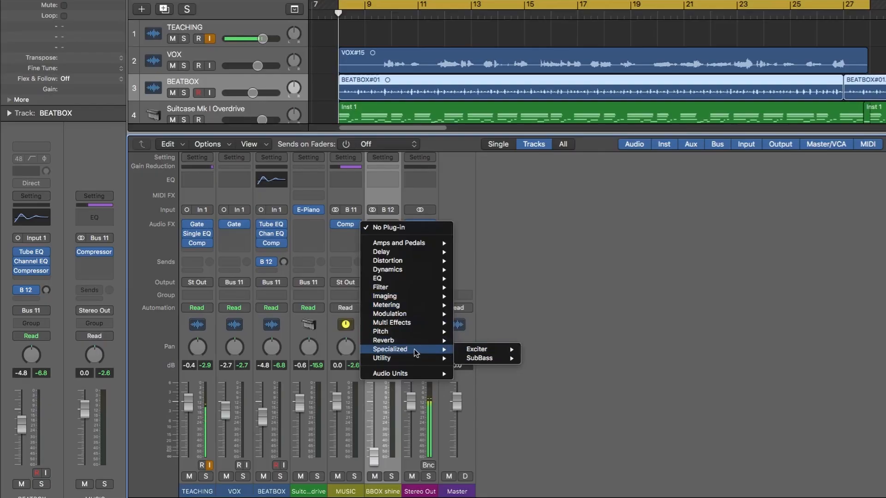
mouse_move(484, 352)
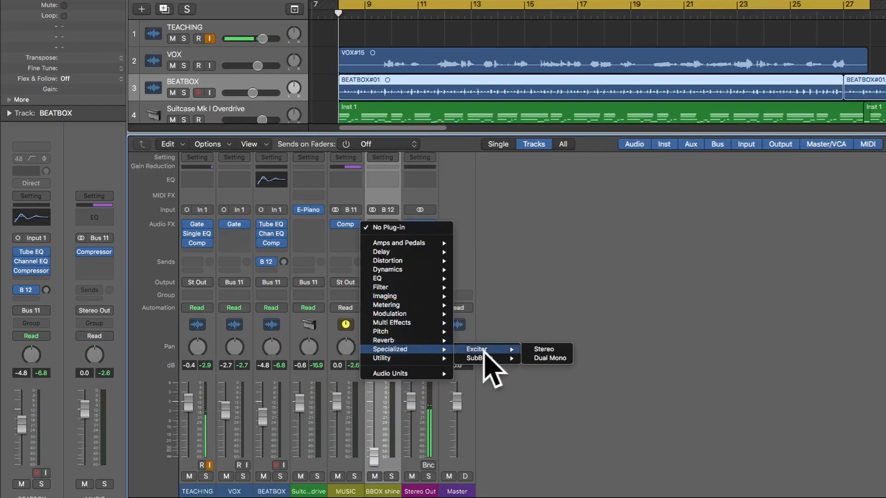
left_click(542, 350)
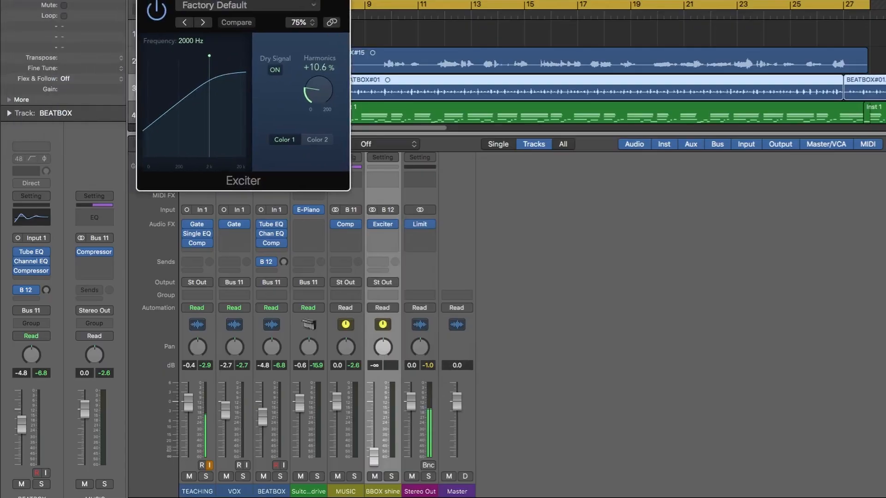
Step: Enlarge the Exciter view to 150% and raise its Harmonics to about 32%
left_click(417, 37)
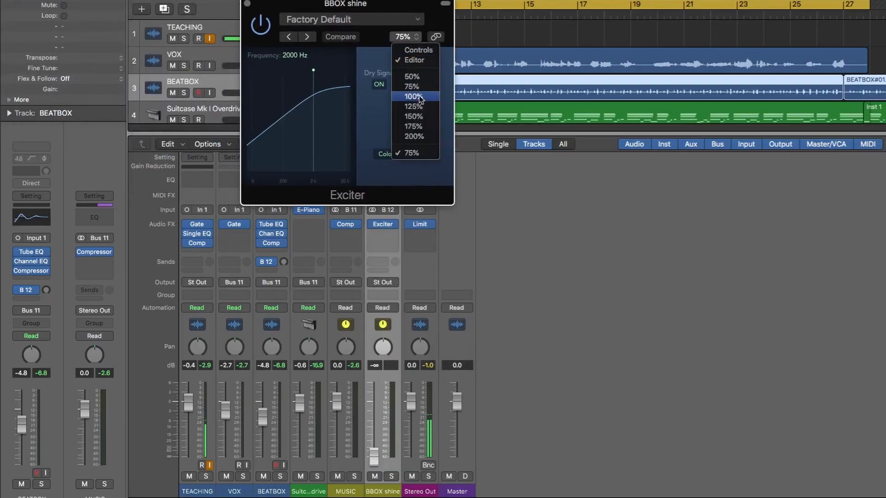
left_click(417, 116)
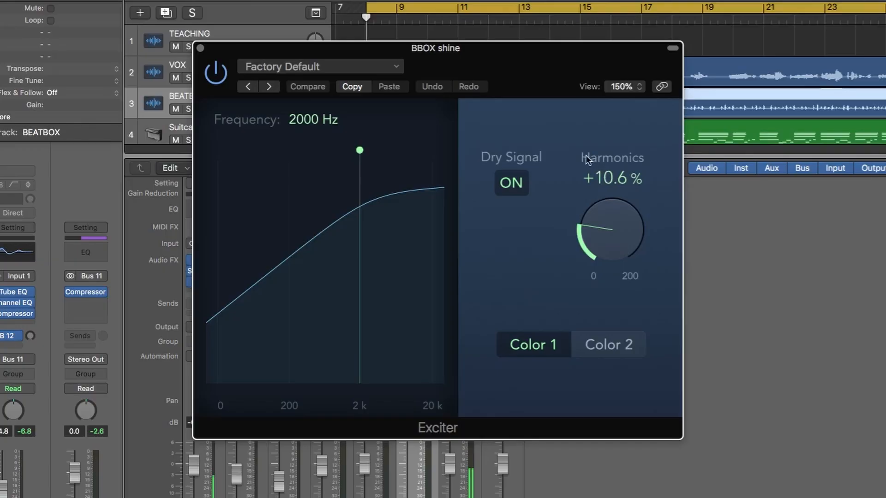
left_click_drag(611, 180, 573, 221)
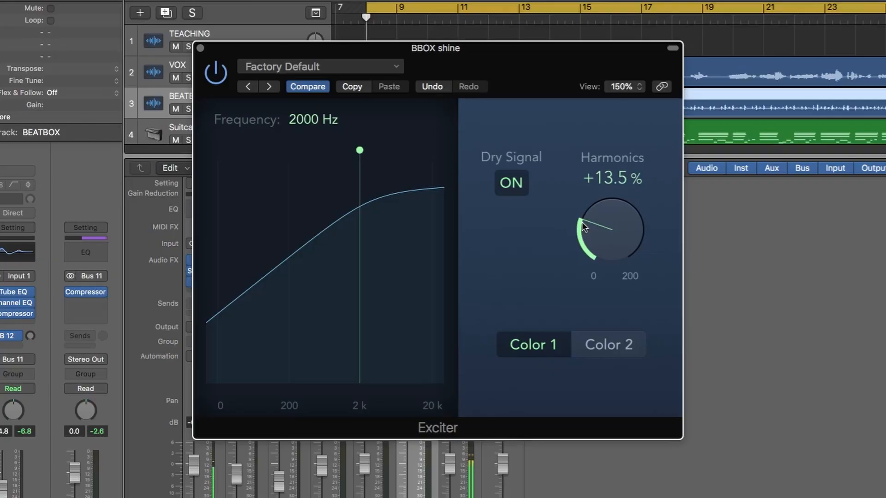
left_click_drag(583, 223, 588, 201)
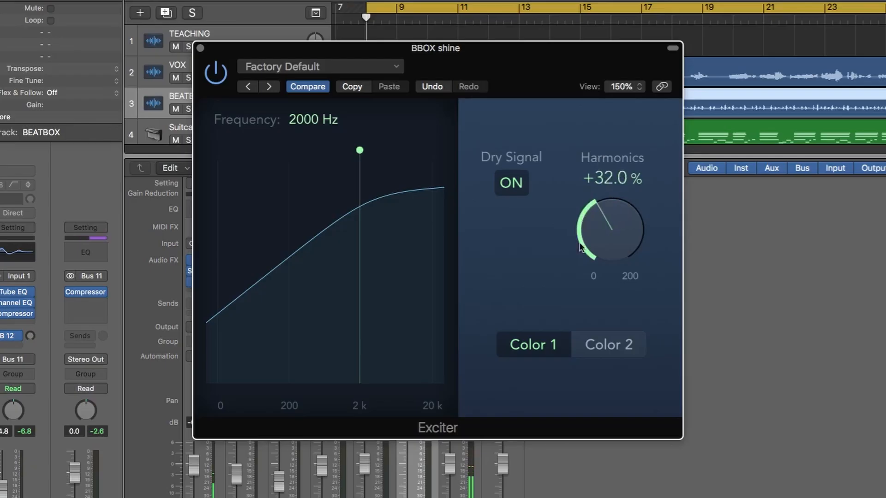
Step: Compare the Exciter's Color 1 and Color 2 modes, setting Harmonics to about 33.6% and finishing on Color 1
left_click(601, 352)
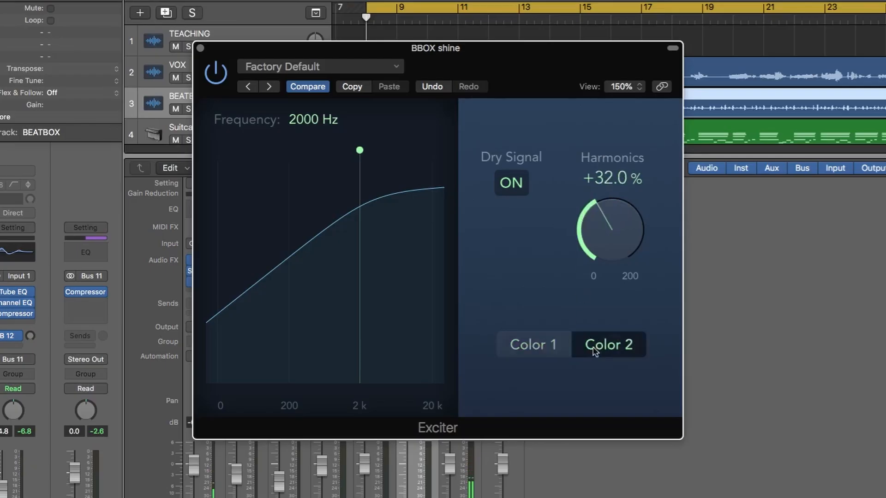
left_click(546, 351)
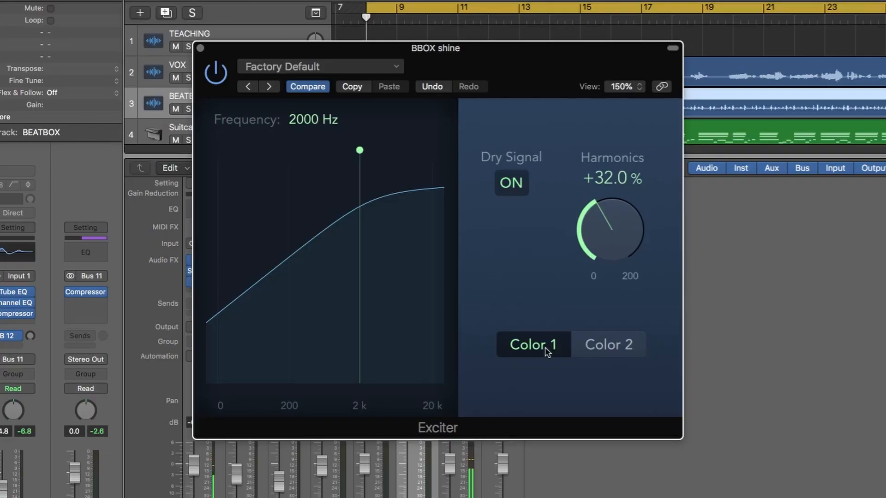
mouse_move(596, 229)
left_mouse_down()
mouse_move(604, 202)
mouse_move(596, 228)
left_mouse_up()
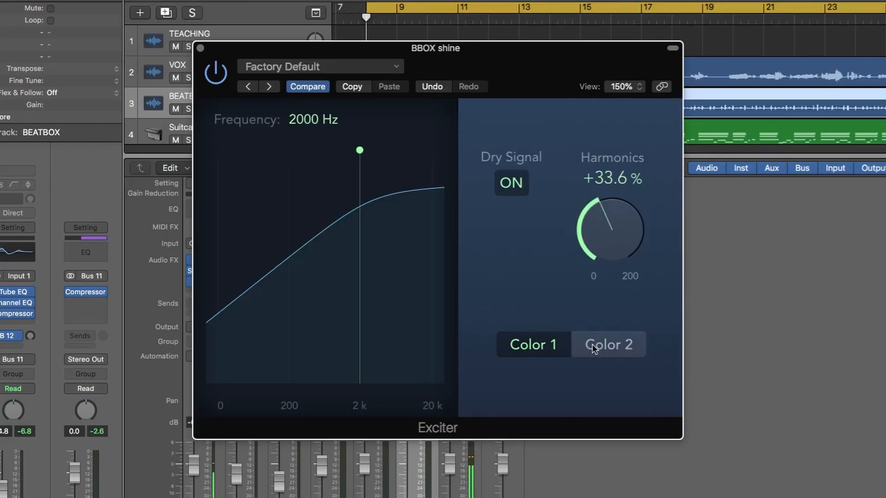
left_click(593, 350)
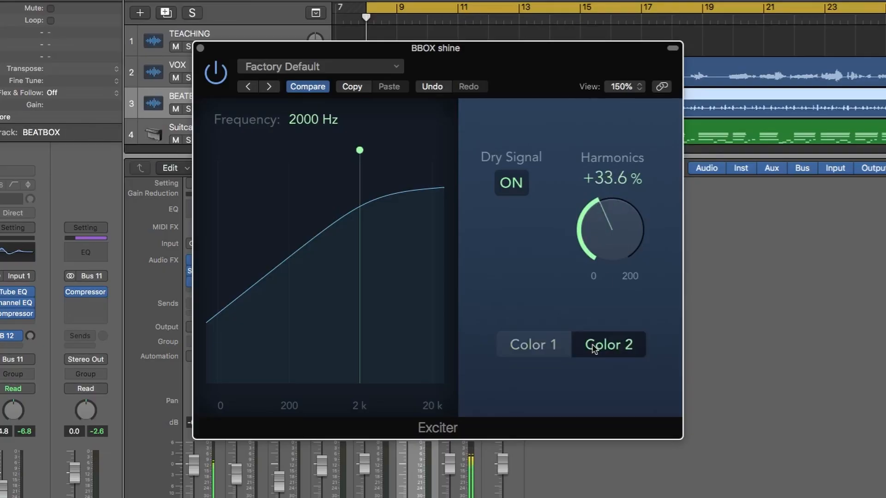
left_click(558, 349)
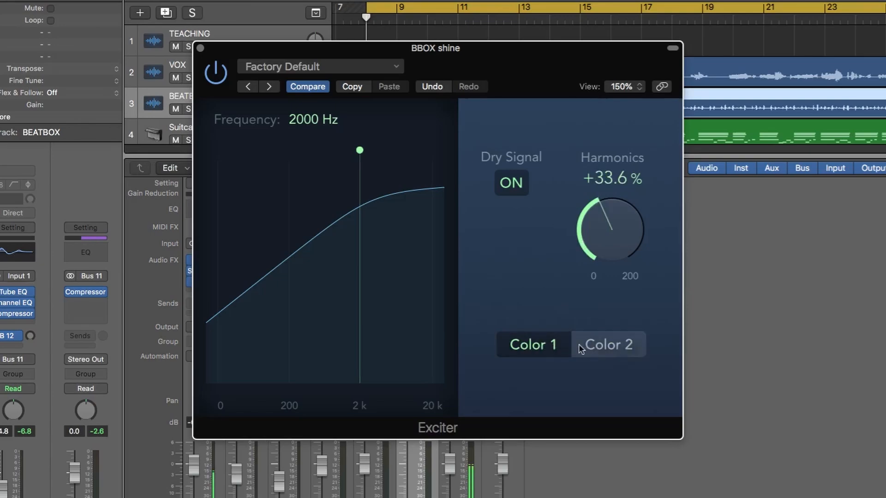
left_click(593, 349)
left_click(564, 349)
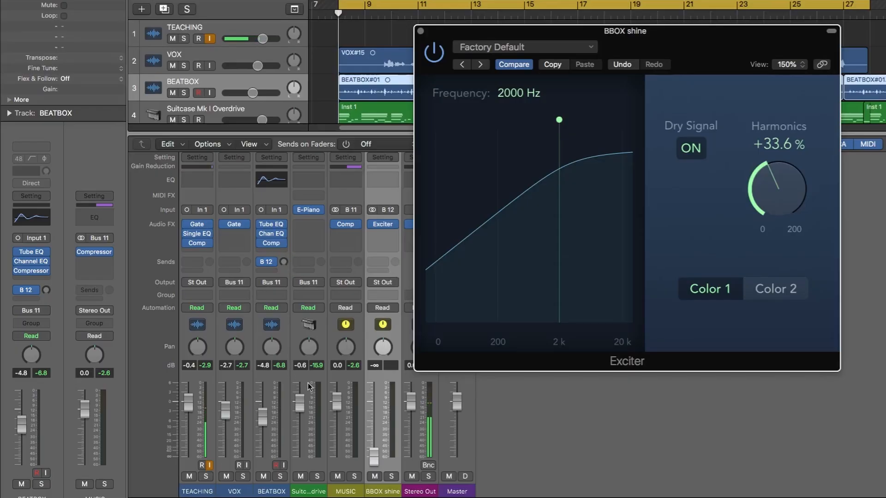
Step: Uncover the mixer and check that the BEATBOX send and the BBOX shine input both use Bus 12
mouse_move(578, 32)
left_mouse_down()
mouse_move(569, 31)
mouse_move(582, 29)
left_mouse_up()
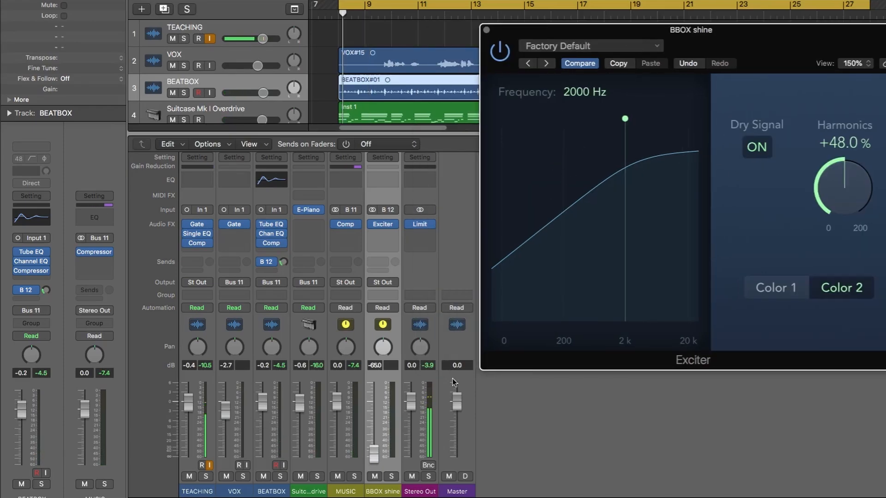
left_click(384, 464)
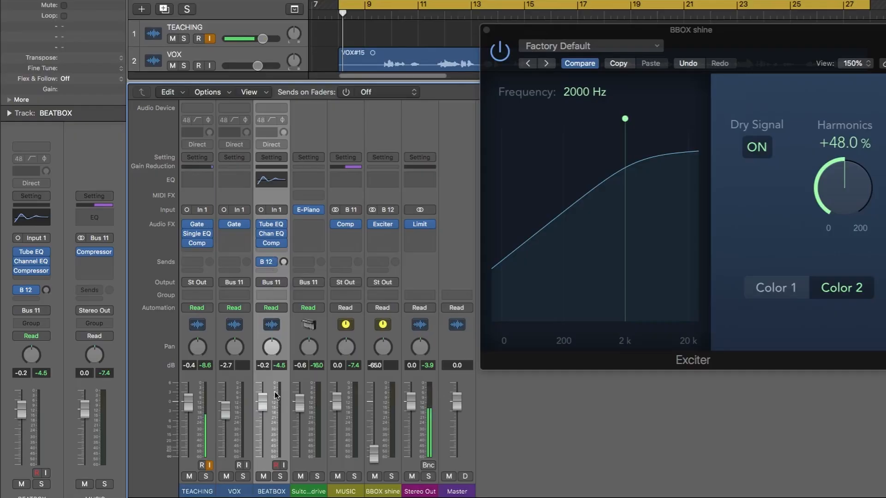
left_click(269, 264)
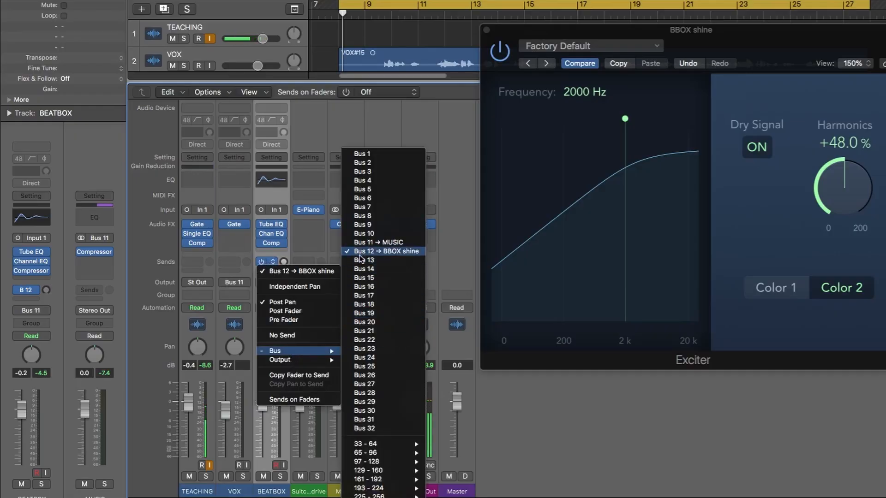
left_click(392, 253)
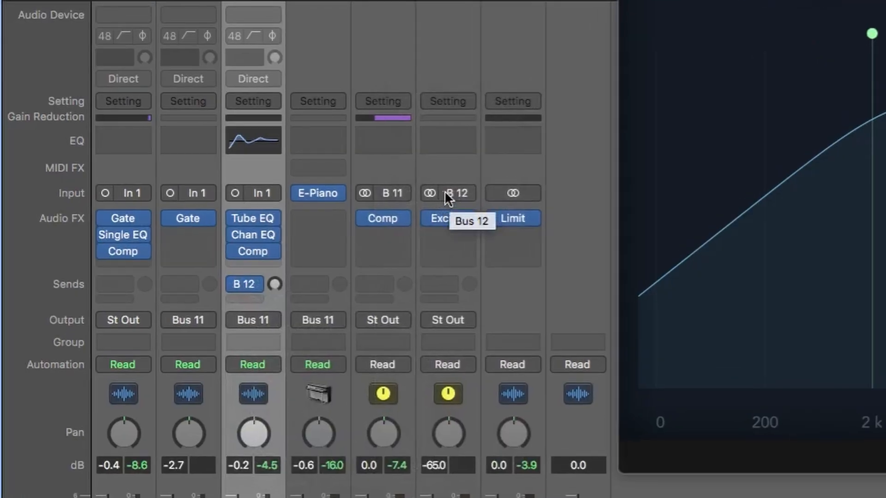
left_click(402, 203)
left_click(451, 192)
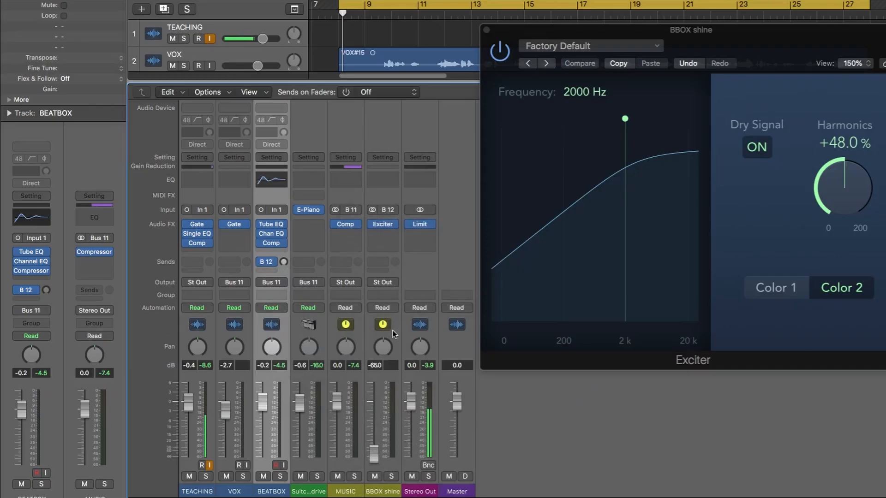
Step: Raise the BBOX shine fader to about 0.3 dB and turn up the BEATBOX send level to Bus 12
left_click(379, 492)
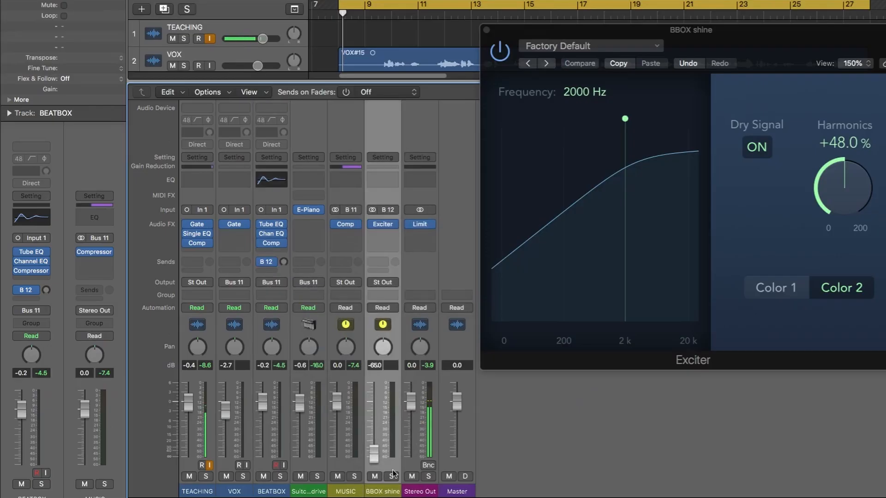
left_click_drag(374, 456, 374, 400)
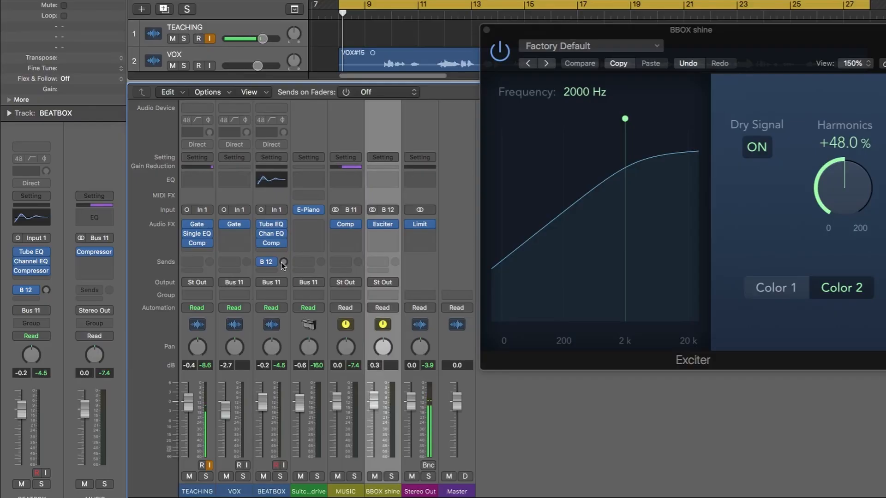
left_click_drag(283, 261, 223, 262)
Step: Balance the two channels with the BBOX shine fader at about -1.8 dB and the BEATBOX fader at about 0.4 dB
left_click_drag(263, 399, 263, 406)
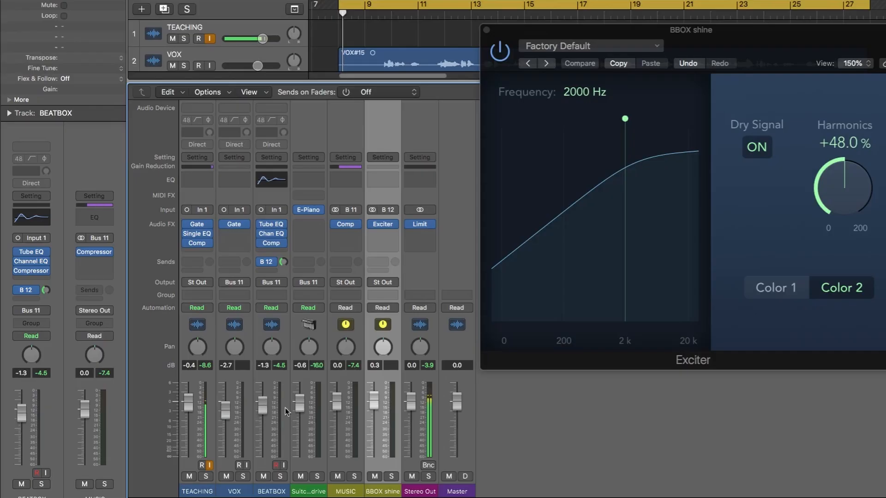
left_click_drag(381, 402, 380, 409)
mouse_move(259, 404)
left_mouse_down()
mouse_move(261, 447)
mouse_move(262, 401)
left_mouse_up()
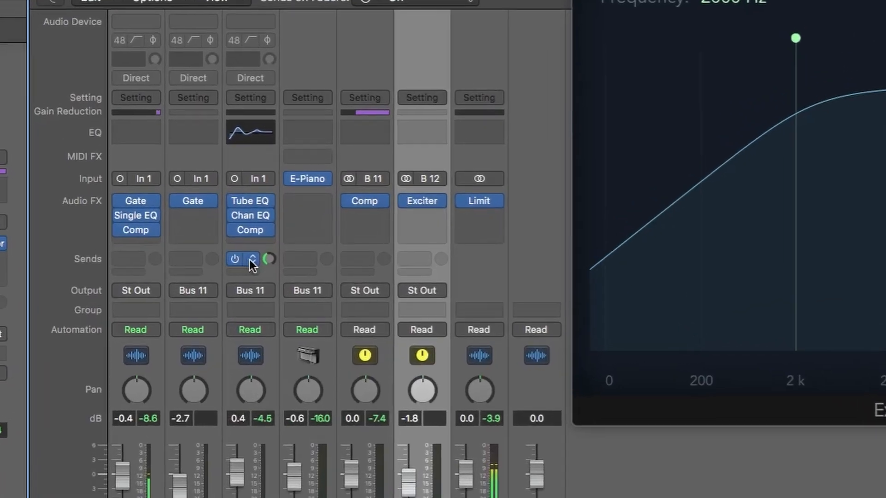
Step: Switch the BEATBOX send to Pre Fader and lower the BEATBOX fader to about -9.8 dB
left_click(260, 260)
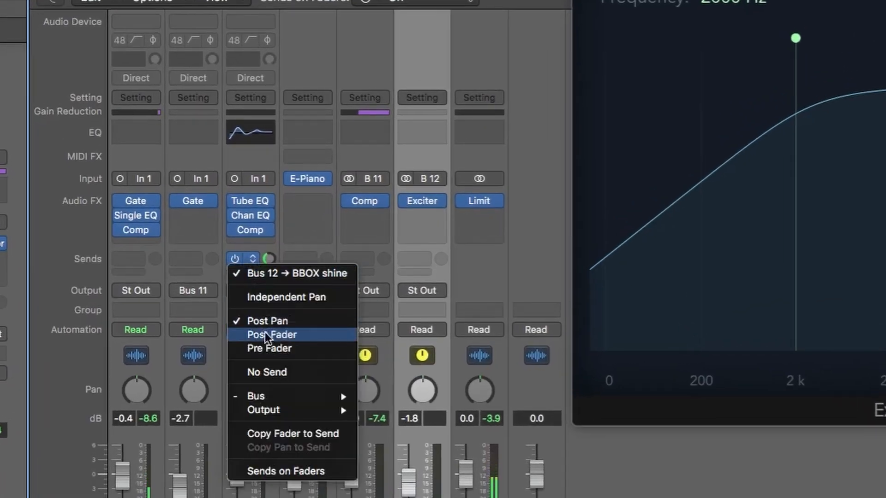
left_click(264, 348)
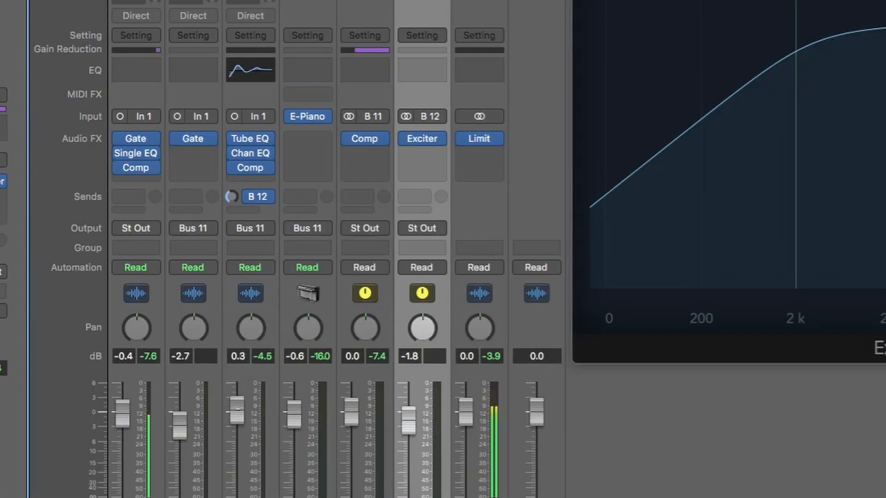
left_click_drag(238, 409, 236, 416)
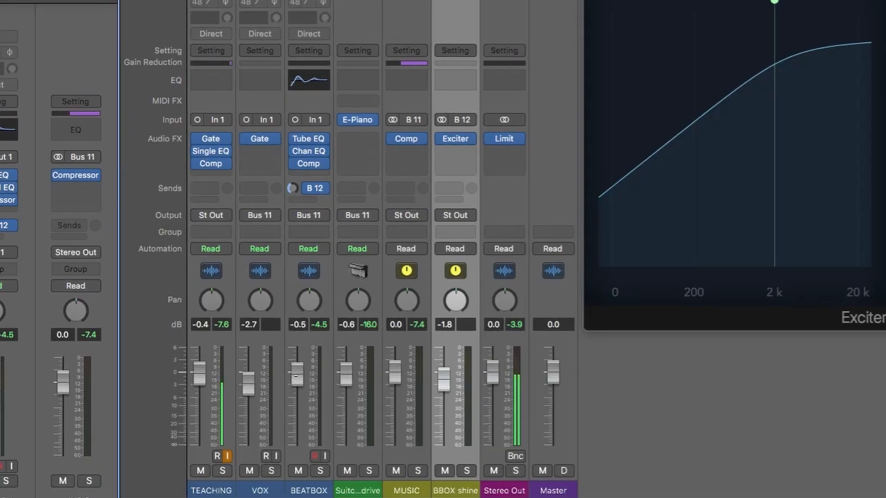
left_click_drag(298, 371, 299, 406)
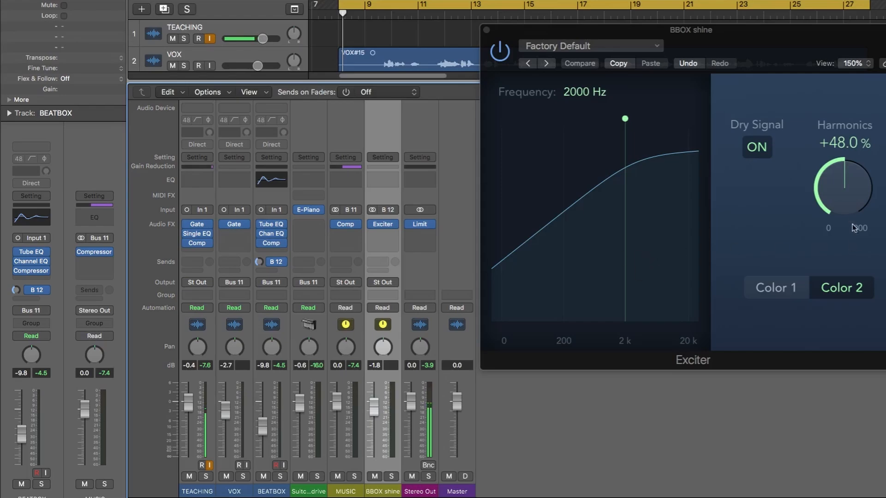
Step: Set the Exciter's Harmonics to 52% and bring the BEATBOX fader back up to about -1 dB
left_click_drag(838, 188, 840, 185)
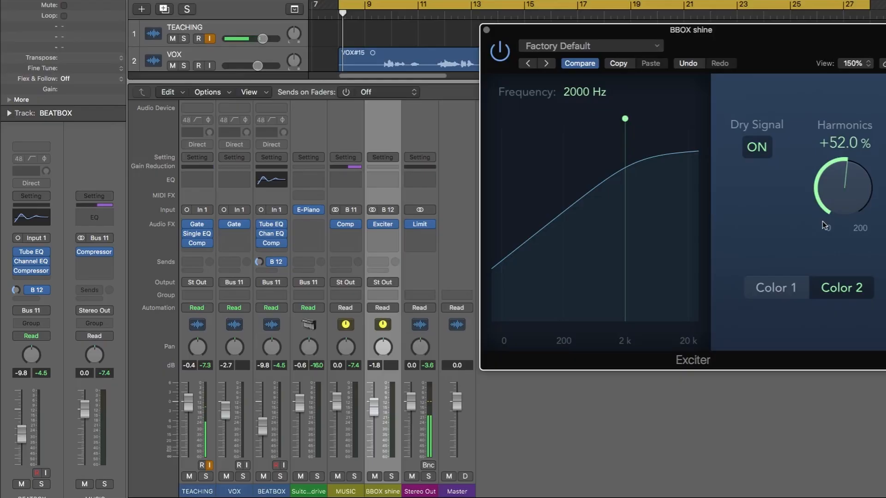
left_click_drag(262, 427, 264, 403)
scroll(261, 423, "up", 3)
scroll(264, 418, "down", 3)
scroll(264, 417, "up", 2)
mouse_move(275, 262)
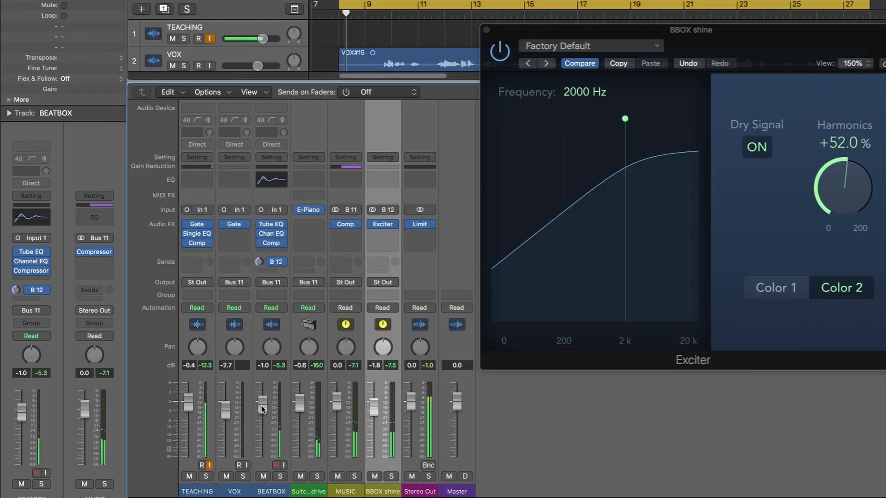
Step: Pull the BEATBOX fader all the way down and play the song to hear only the BBOX shine signal
left_click_drag(261, 410, 262, 453)
key("space")
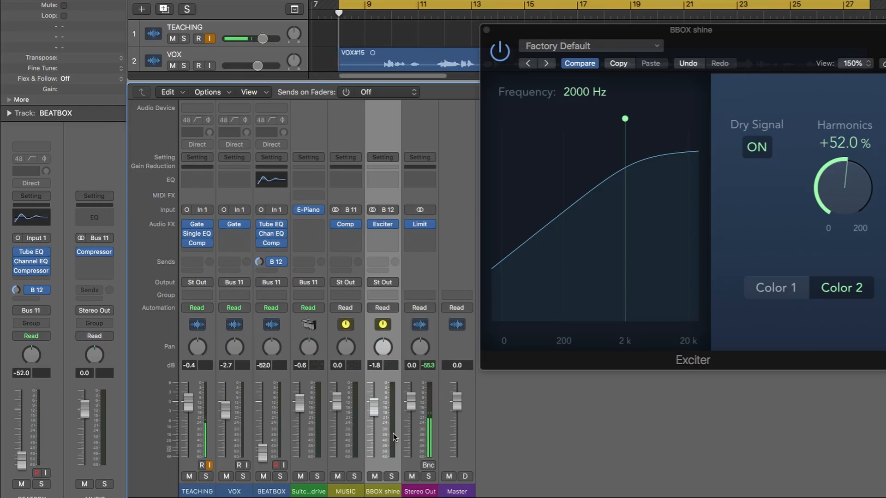
key("space")
left_click_drag(263, 451, 262, 458)
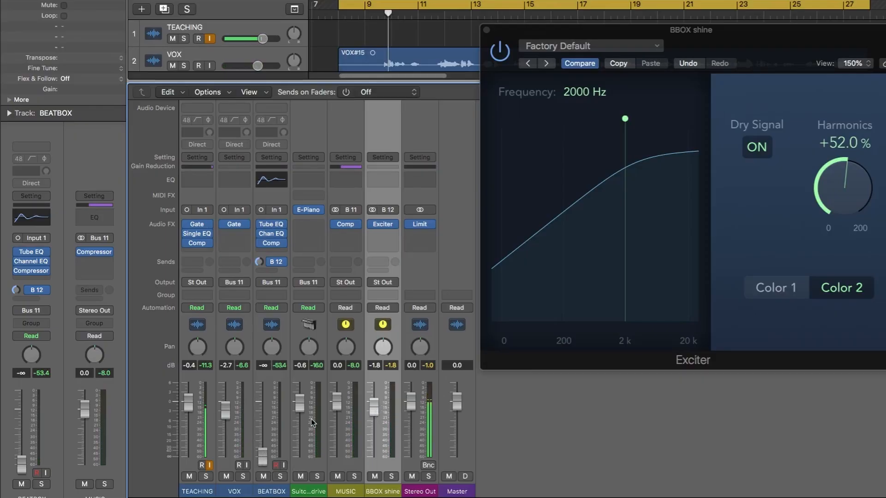
left_click(270, 408)
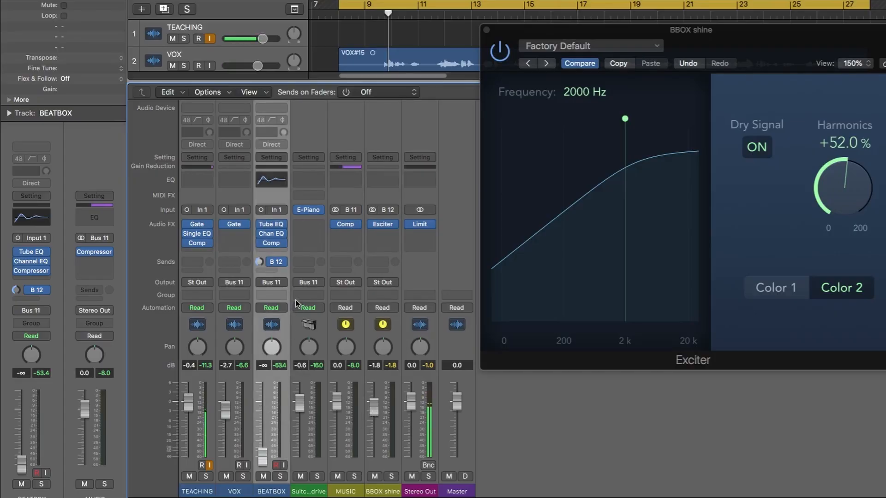
Step: Play back the mix and fine-tune the BEATBOX send level to Bus 12
key("space")
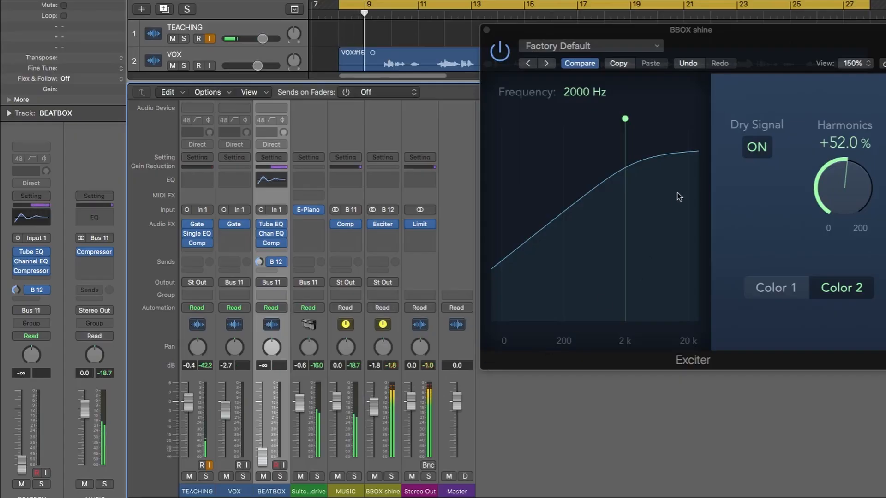
left_click_drag(736, 33, 667, 36)
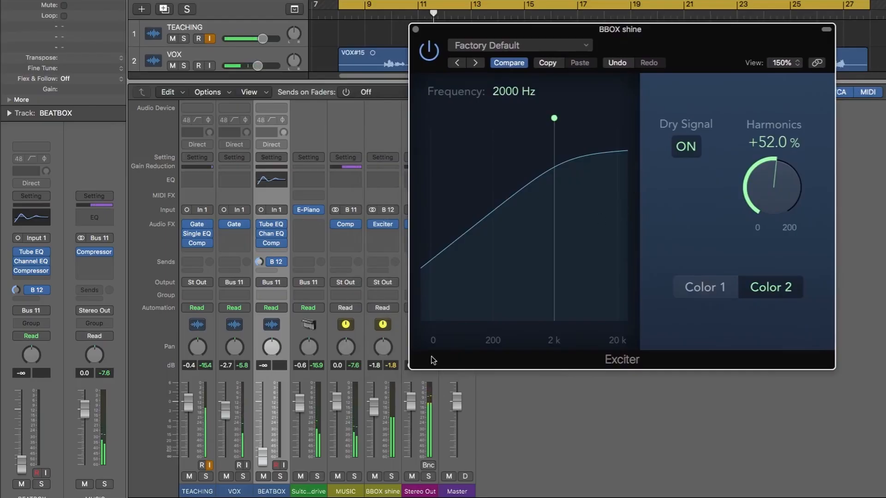
left_click(259, 261)
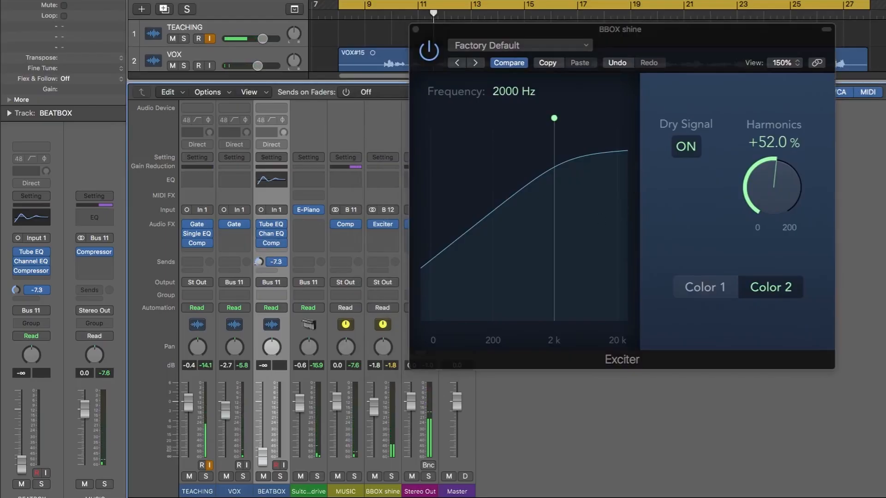
left_click_drag(257, 262, 257, 265)
Step: During playback, set the Exciter to 76.9% Harmonics with Color 1 and move its Frequency to 5000 Hz
key("space")
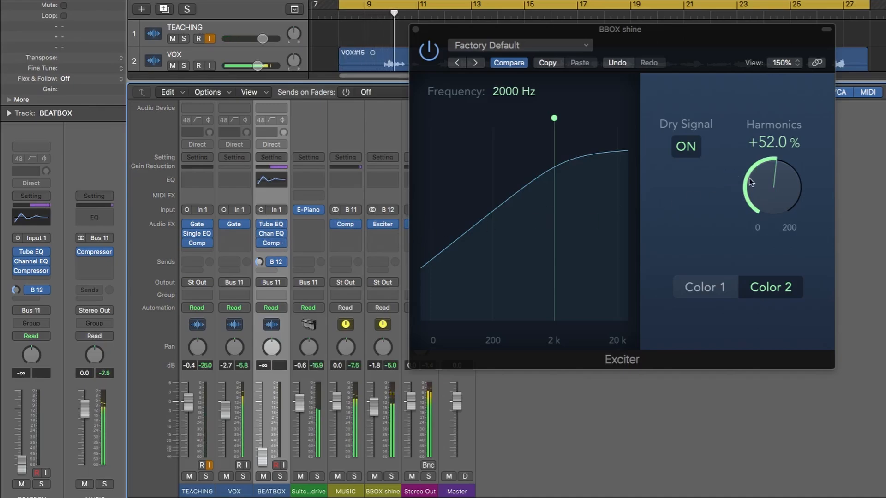
left_click_drag(764, 173, 766, 155)
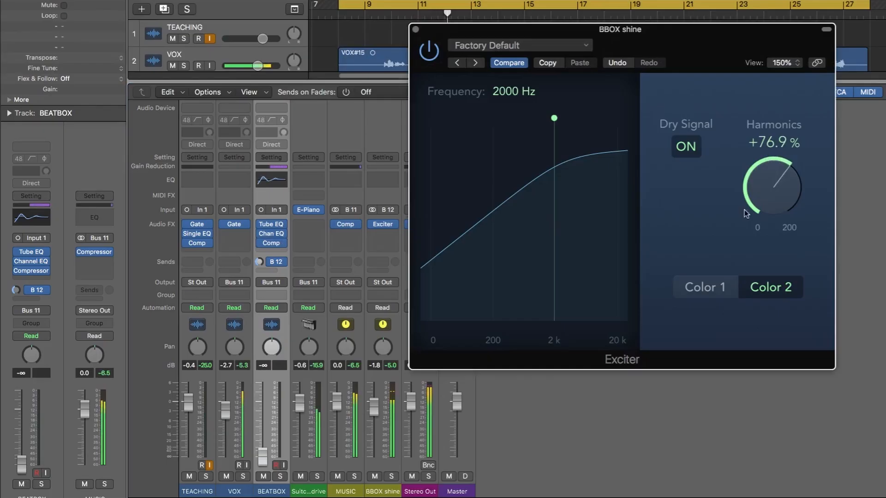
left_click(714, 289)
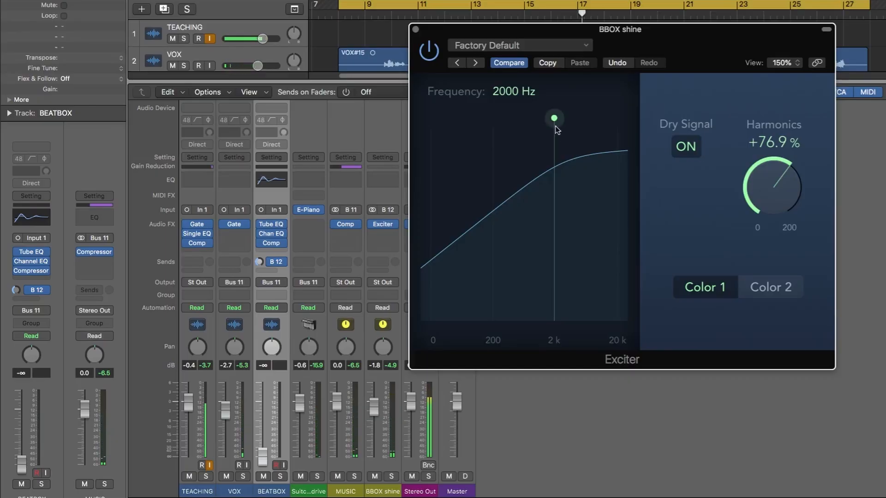
left_click_drag(554, 119, 580, 120)
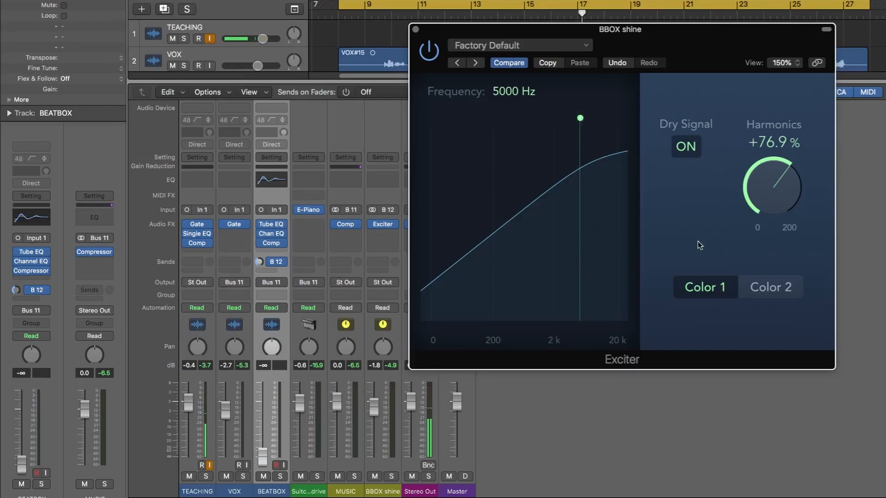
Step: Play the song and raise the Exciter's Harmonics on BBOX shine to 119%
key("space")
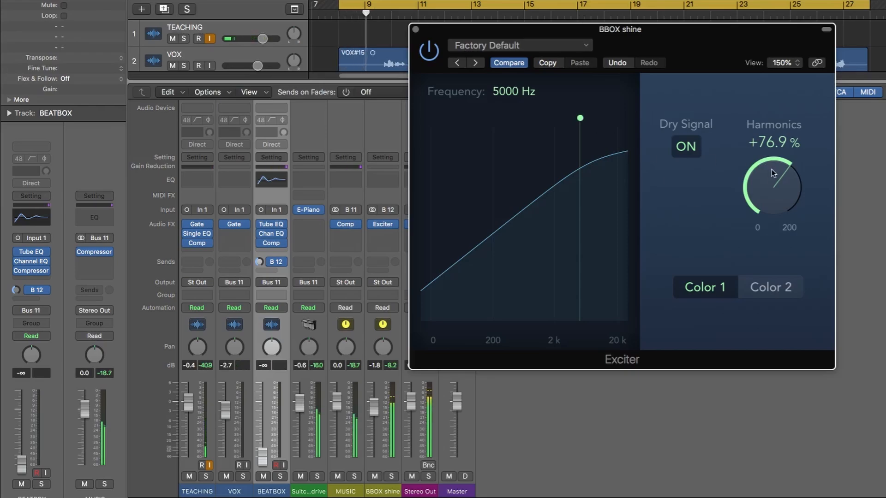
left_click_drag(759, 164, 773, 168)
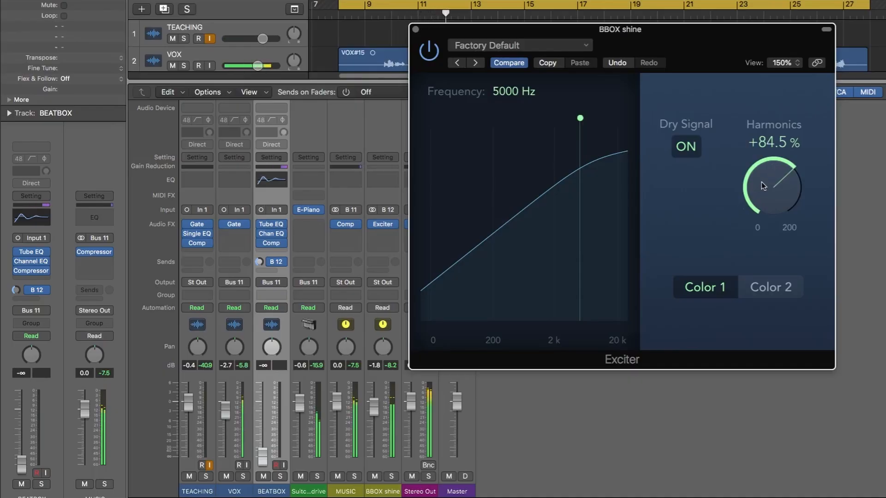
left_click_drag(761, 182, 763, 170)
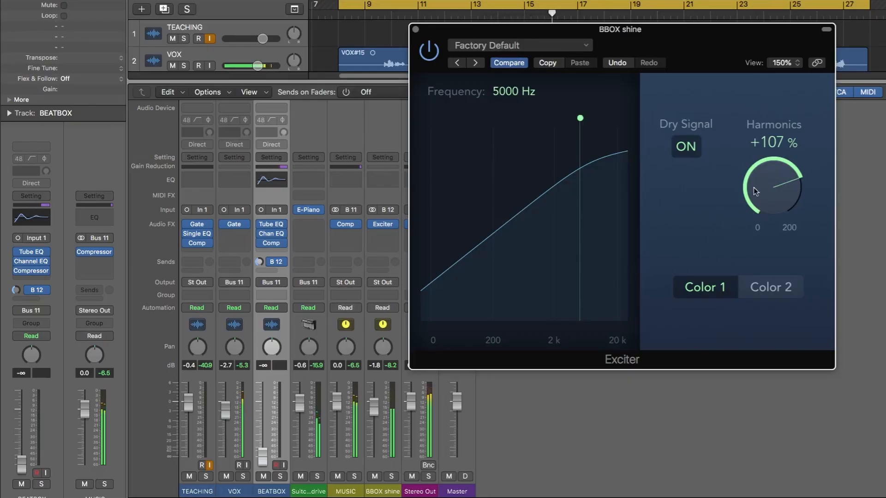
left_click_drag(759, 181, 761, 175)
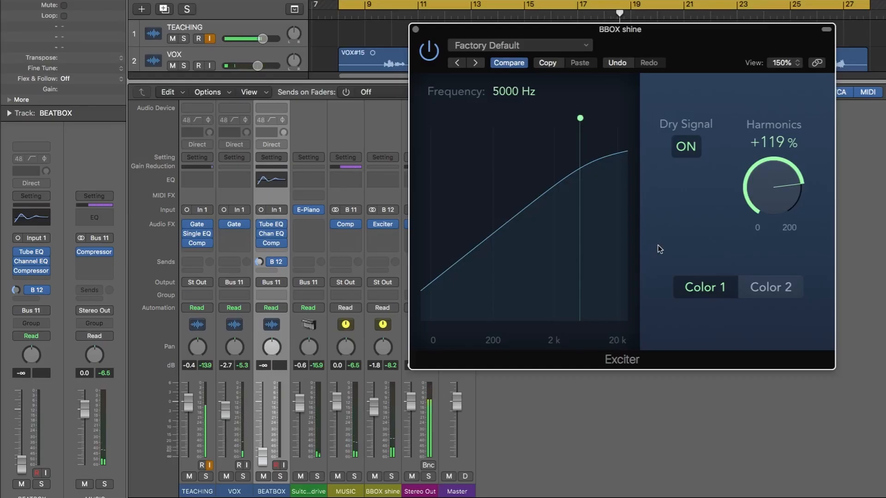
Step: Insert a stereo Single Band EQ ahead of the Exciter on BBOX shine and move its window over the mixer
left_click_drag(687, 41, 749, 42)
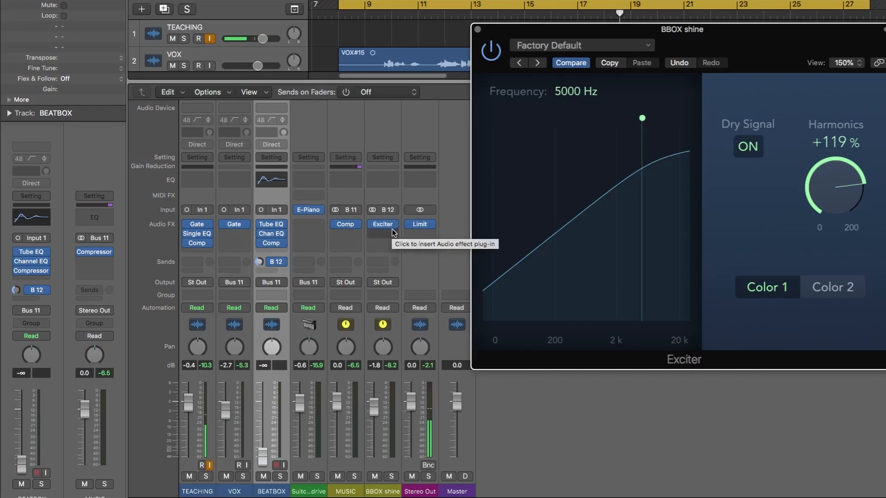
left_click(385, 236)
mouse_move(415, 281)
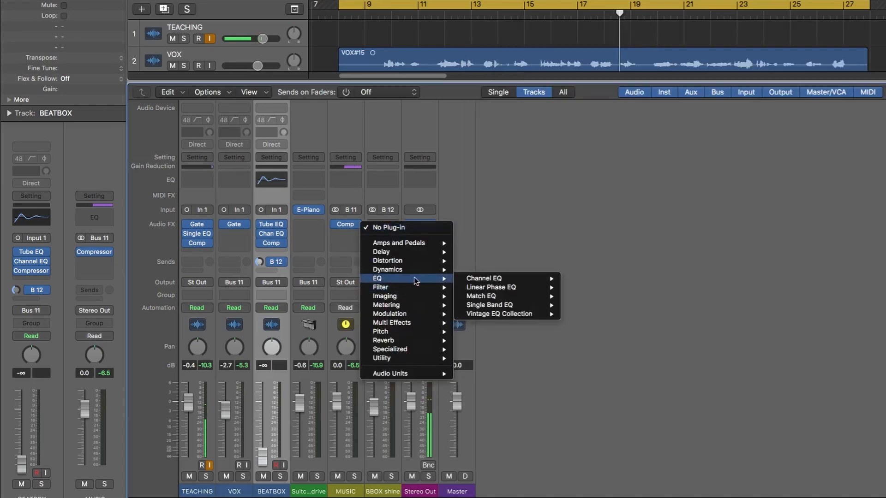
mouse_move(517, 308)
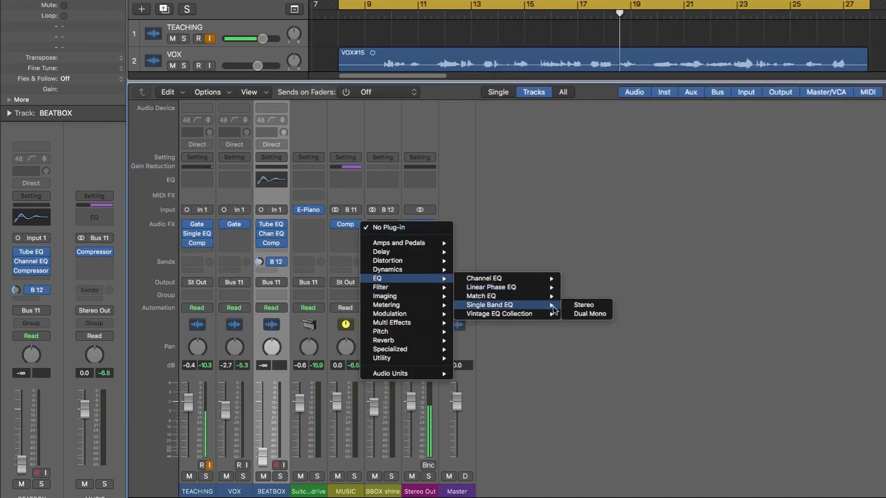
left_click(592, 307)
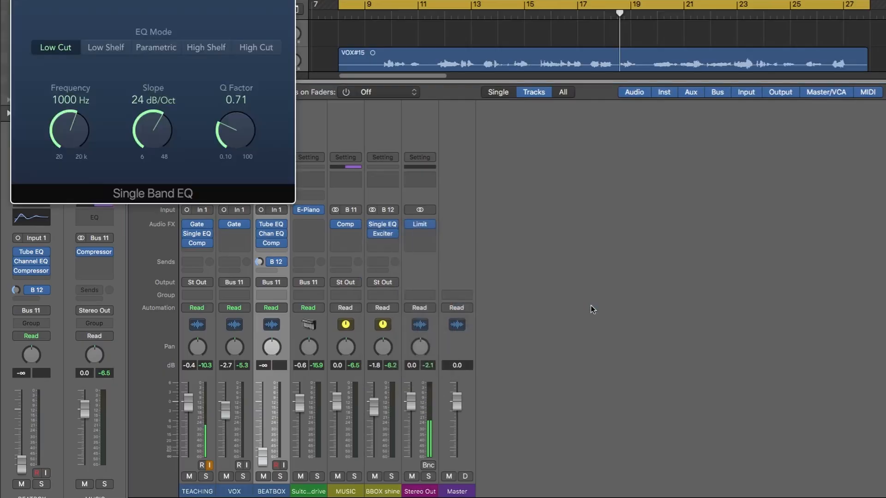
left_click_drag(239, 0, 542, 58)
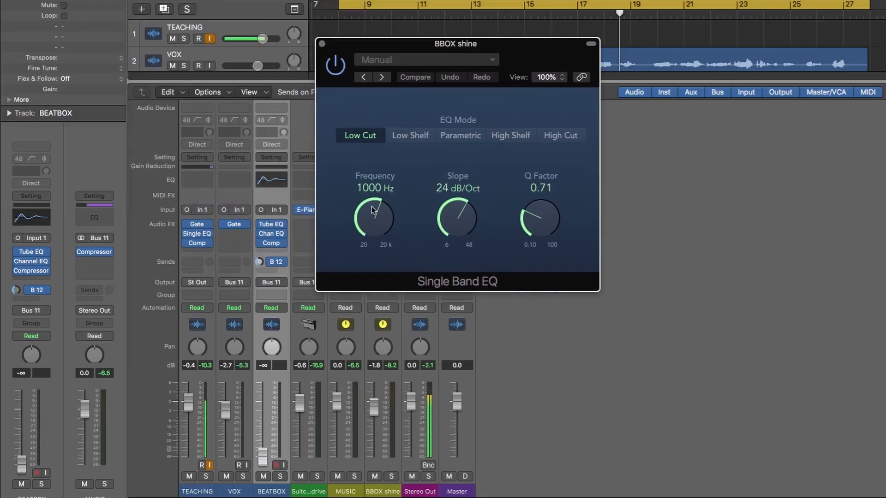
Step: During playback, set the Single Band EQ's Low Cut frequency to 1740 Hz and try gentler slopes, including 18 dB/Oct
mouse_move(365, 205)
left_mouse_down()
mouse_move(370, 212)
mouse_move(377, 197)
left_mouse_up()
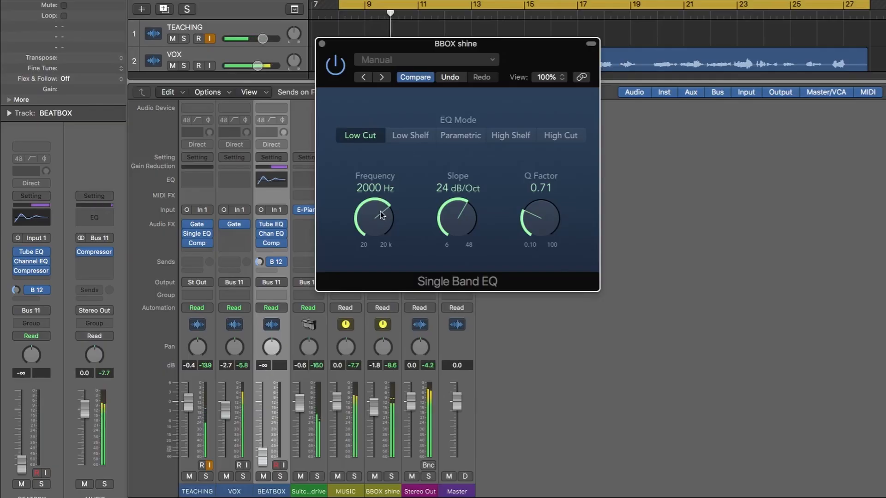
left_click_drag(379, 214, 376, 215)
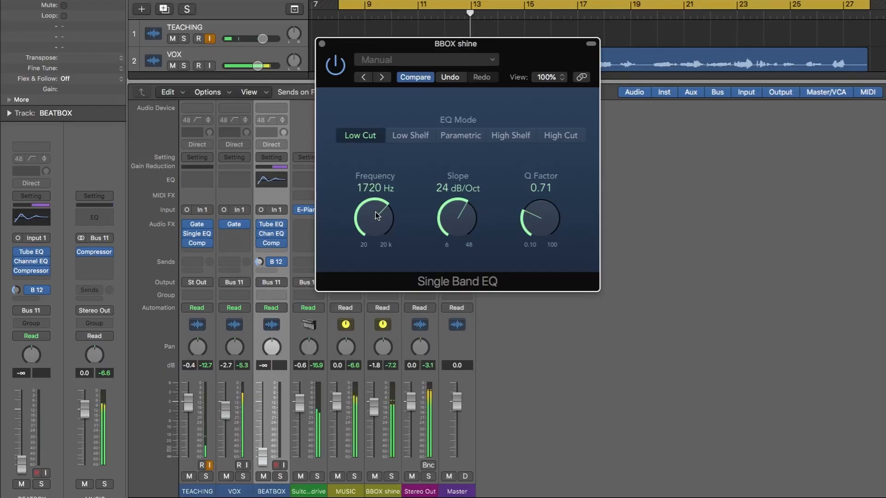
left_click_drag(375, 212, 376, 212)
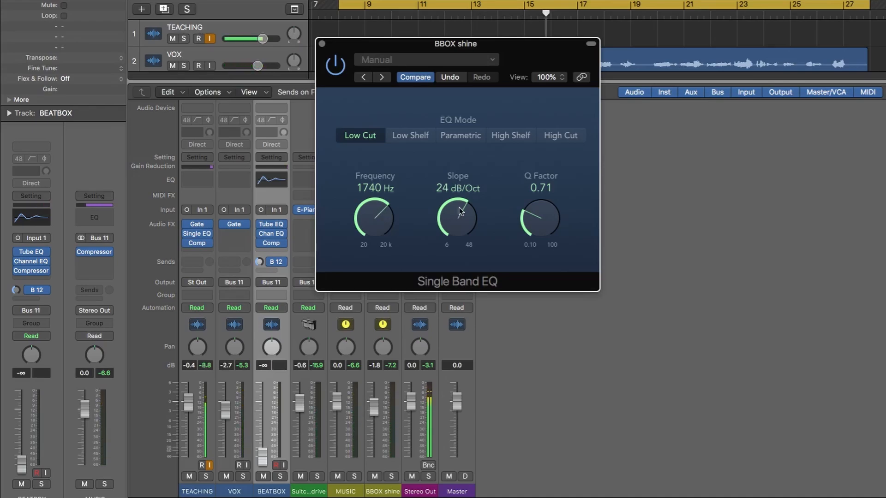
left_click_drag(465, 208, 464, 214)
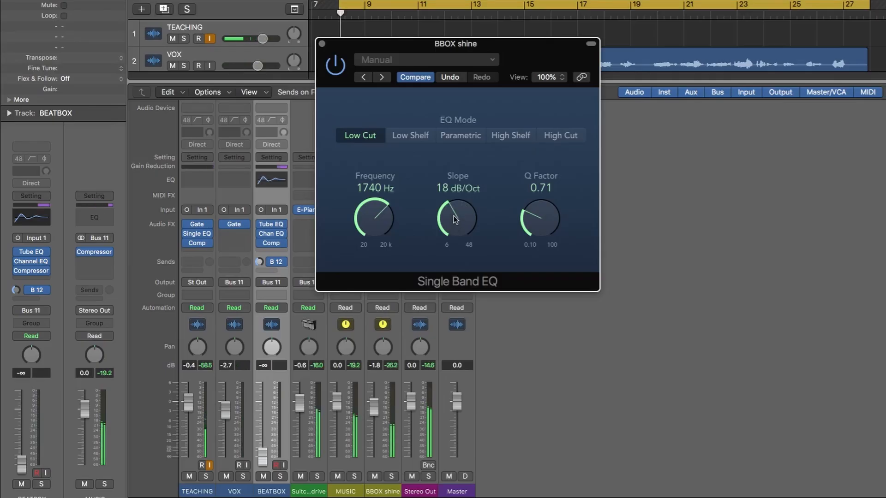
mouse_move(454, 217)
left_mouse_down()
mouse_move(446, 241)
mouse_move(450, 207)
left_mouse_up()
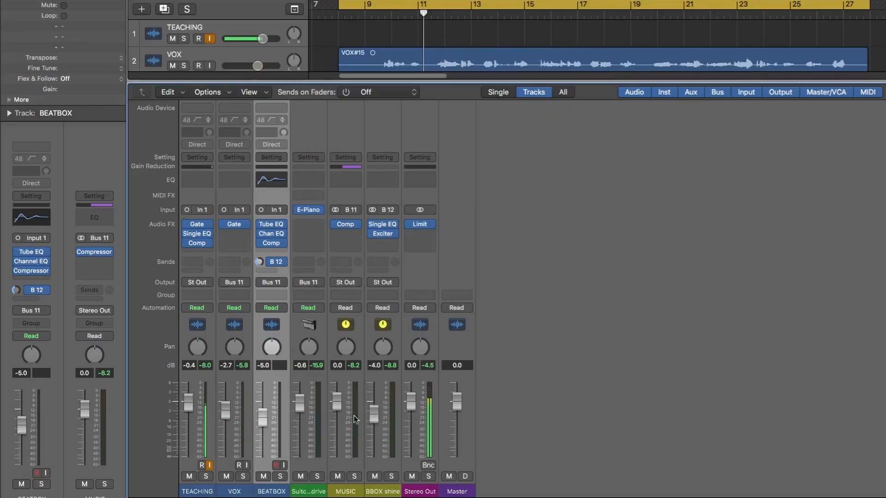
Step: Bring the BEATBOX fader up to about -3.1 dB and select the BBOX shine channel
left_click(383, 437)
left_click_drag(271, 411, 263, 407)
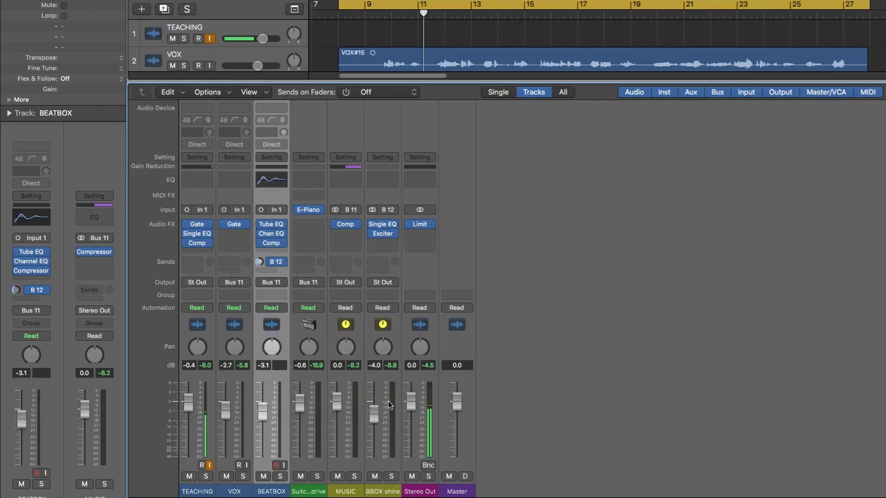
left_click(388, 404)
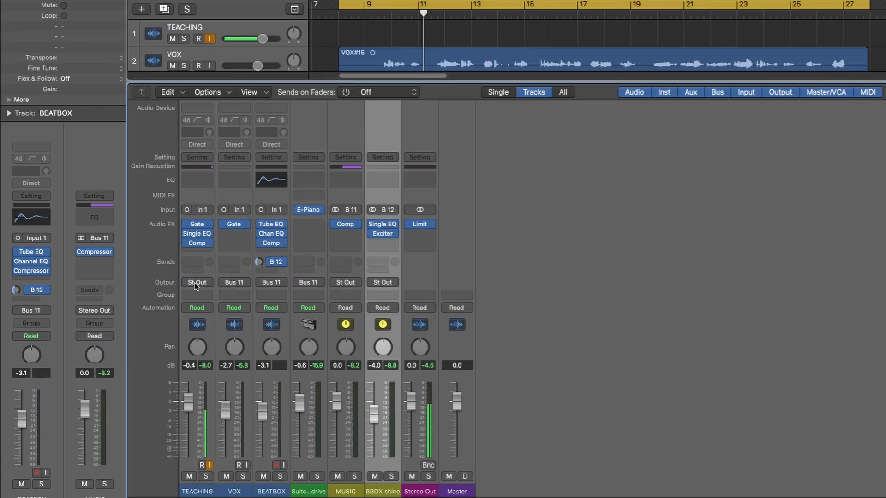
Step: Go through the TEACHING, VOX, BEATBOX, Suitcase and MUSIC channel strips to check where each output is routed
left_click(206, 391)
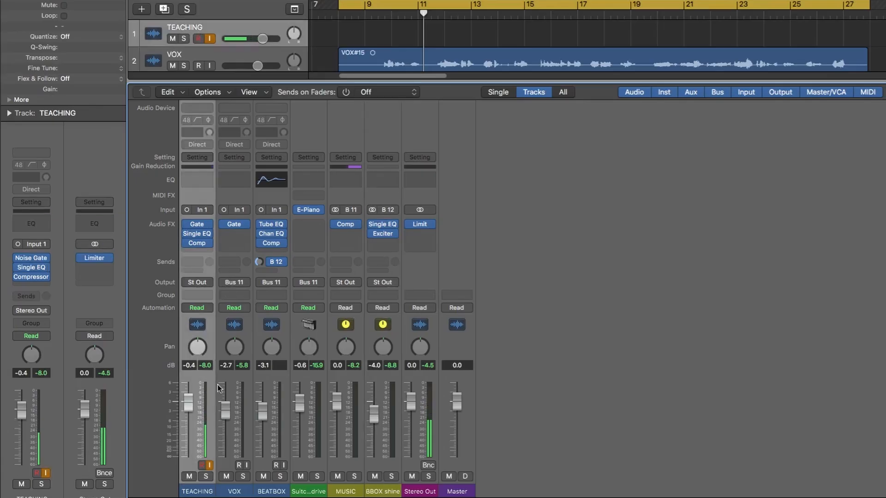
left_click(236, 389)
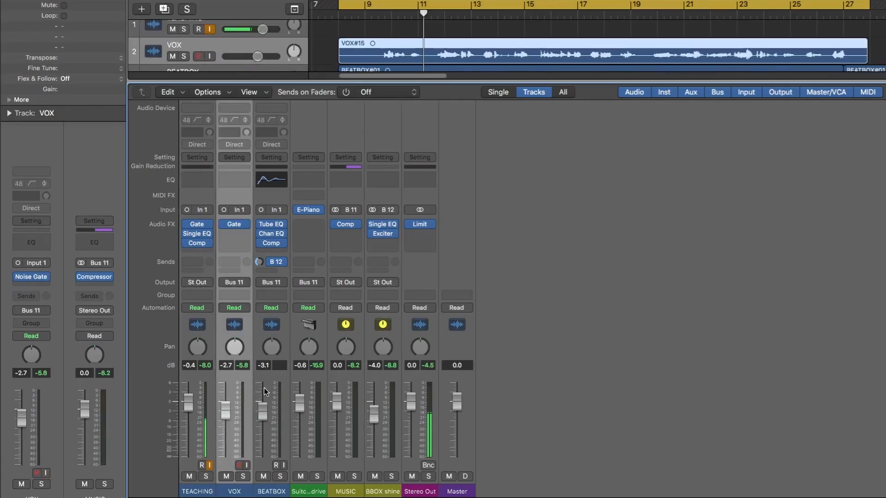
left_click(277, 393)
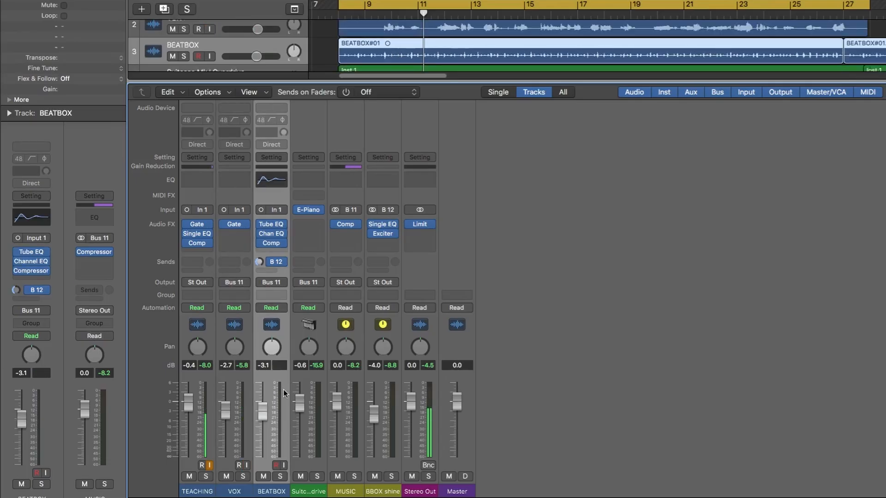
left_click(315, 385)
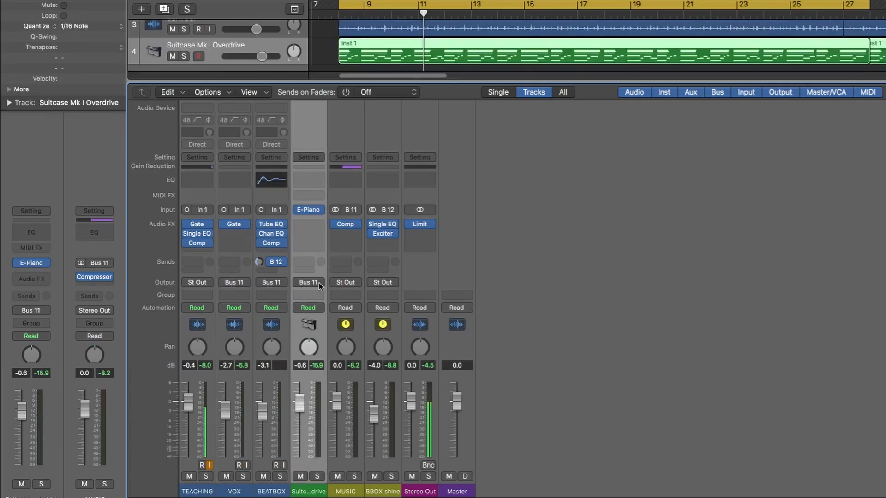
left_click(349, 394)
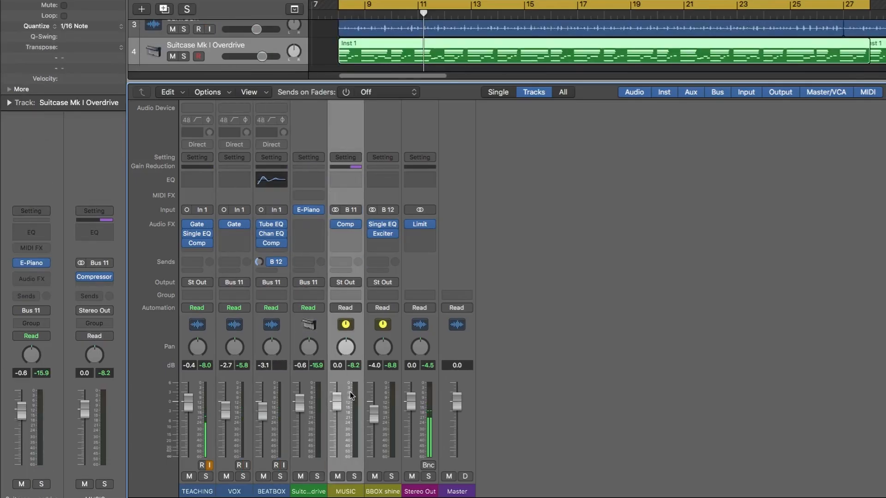
Step: Route the output of the BBOX shine channel to Bus 11, the MUSIC bus
left_click(385, 389)
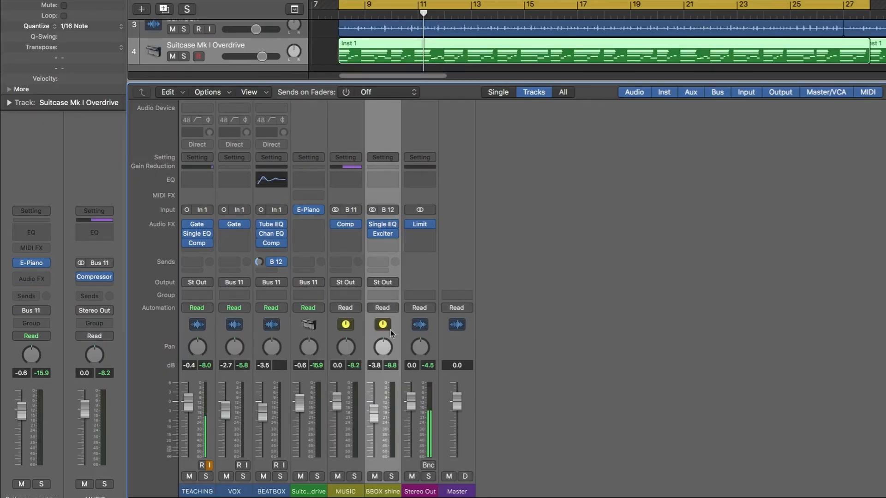
left_click(380, 282)
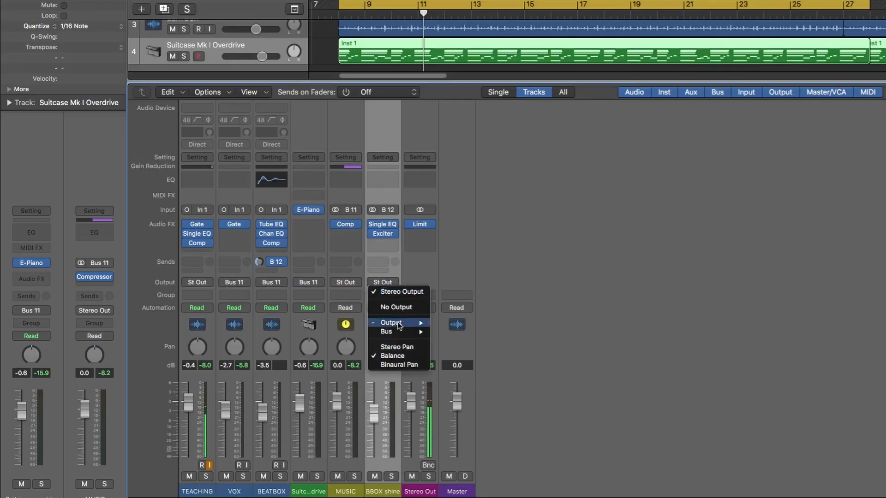
mouse_move(387, 332)
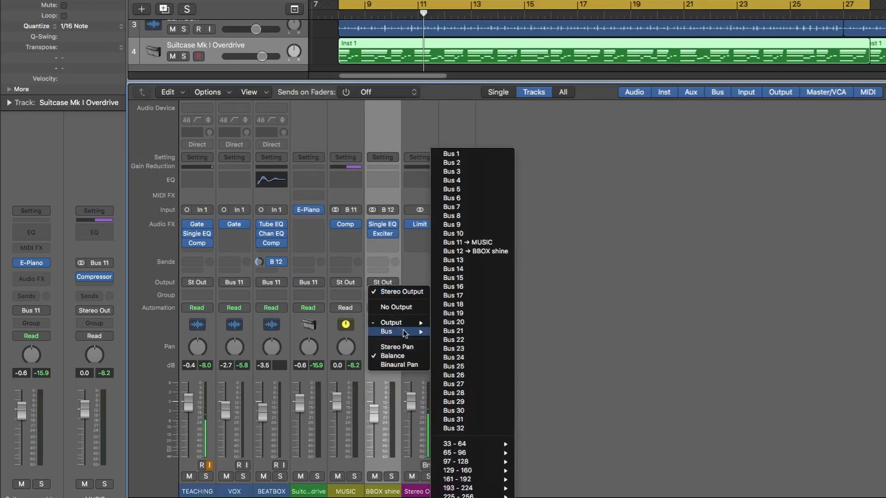
left_click(464, 242)
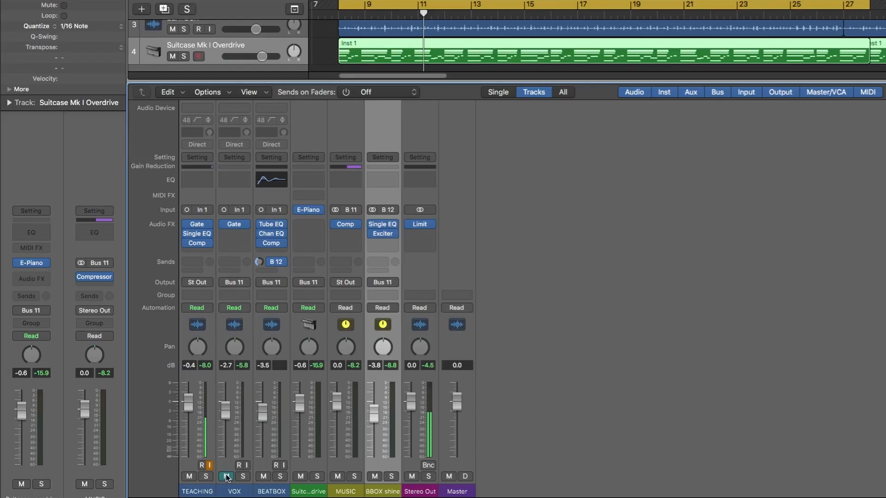
Step: Play the song with VOX muted and balance the faders, BEATBOX at -4.3 dB and BBOX shine at -2.9 dB
key("space")
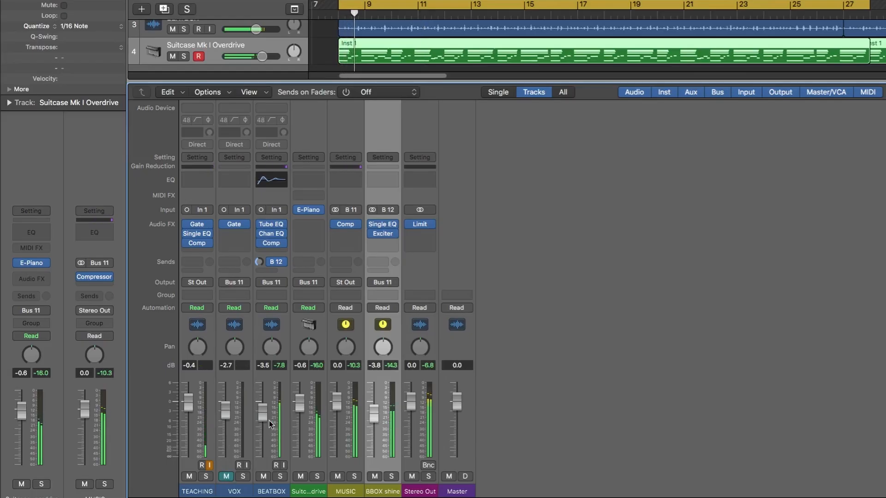
left_click_drag(262, 413, 262, 413)
left_click_drag(374, 413, 374, 409)
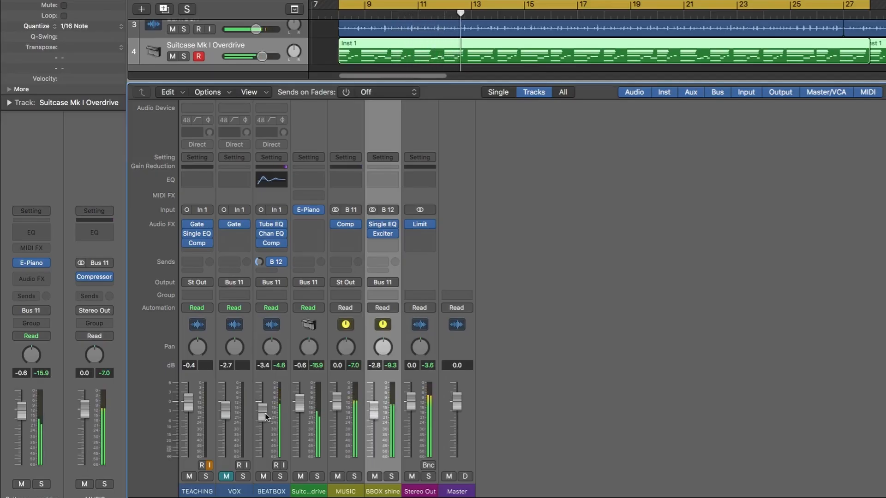
left_click_drag(265, 415, 264, 418)
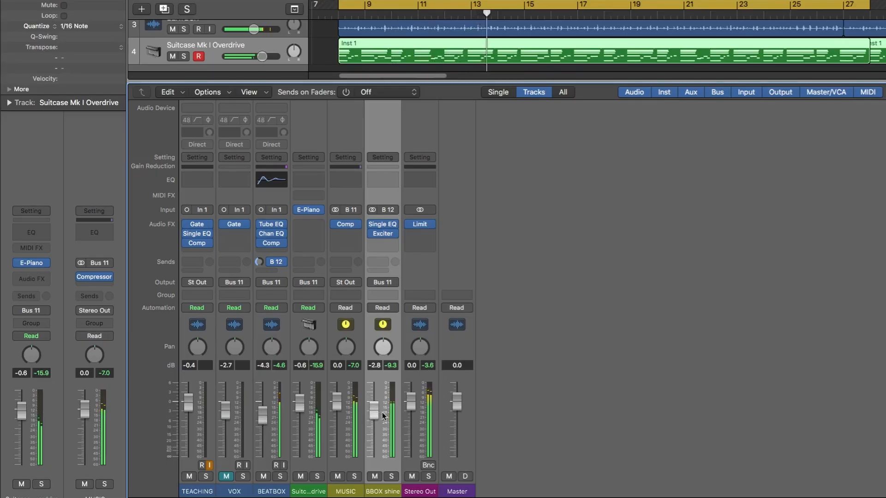
left_click_drag(373, 413, 375, 413)
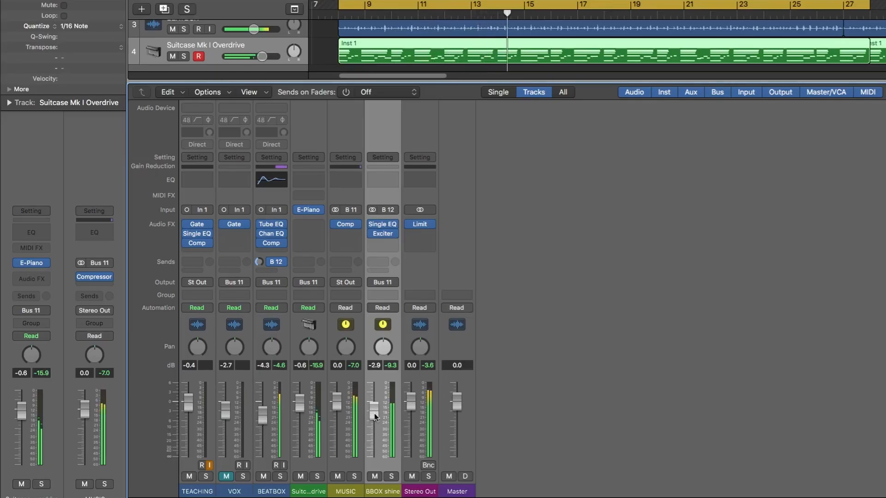
Step: Mute and unmute BBOX shine to compare the sound during playback, and trim its fader to -3.0 dB
left_click(374, 477)
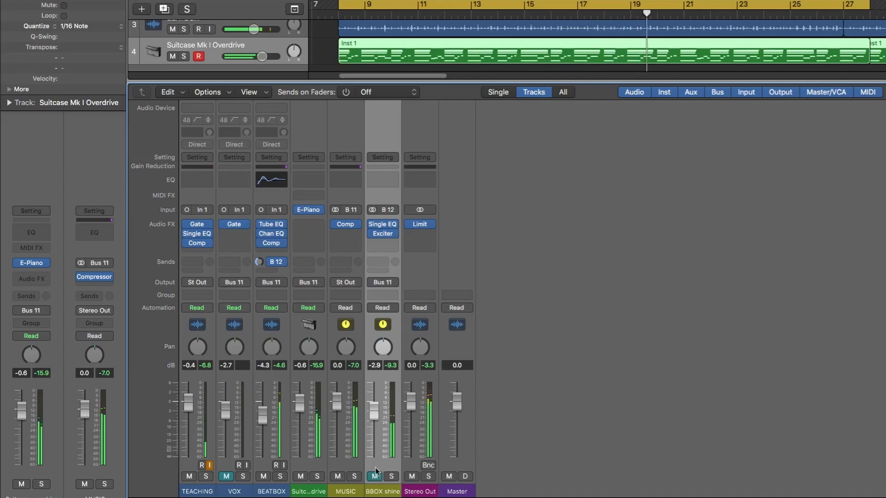
left_click(374, 476)
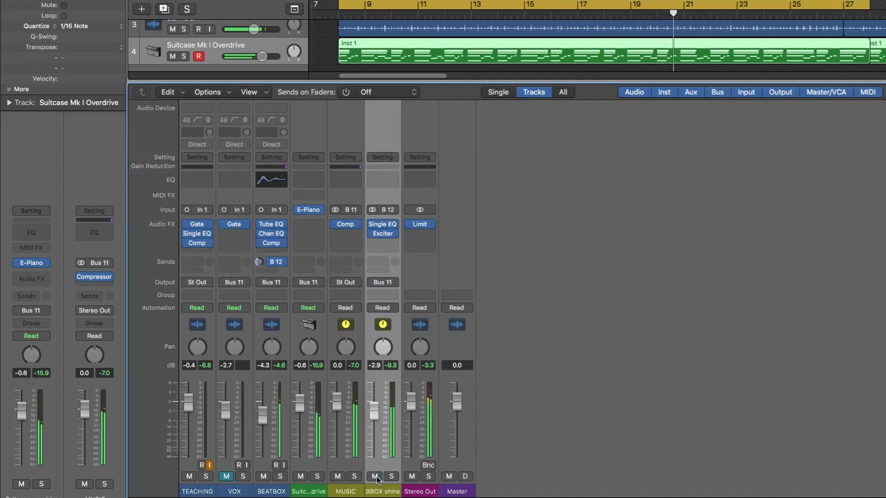
left_click_drag(373, 411, 373, 413)
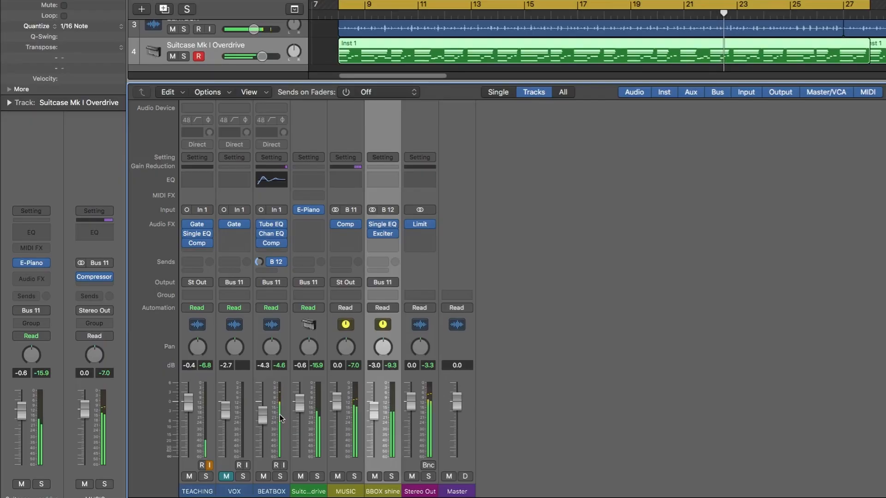
Step: Open the Exciter on BBOX shine to review its settings, and close it again
left_click(382, 233)
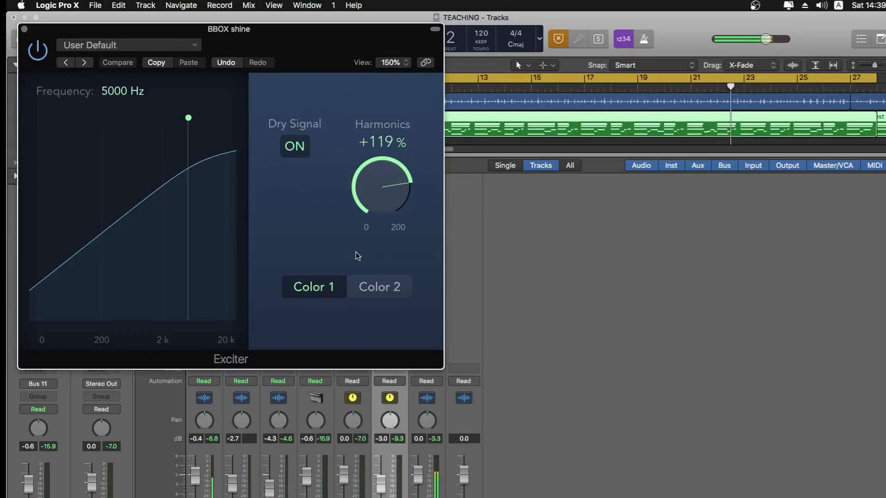
left_click(24, 28)
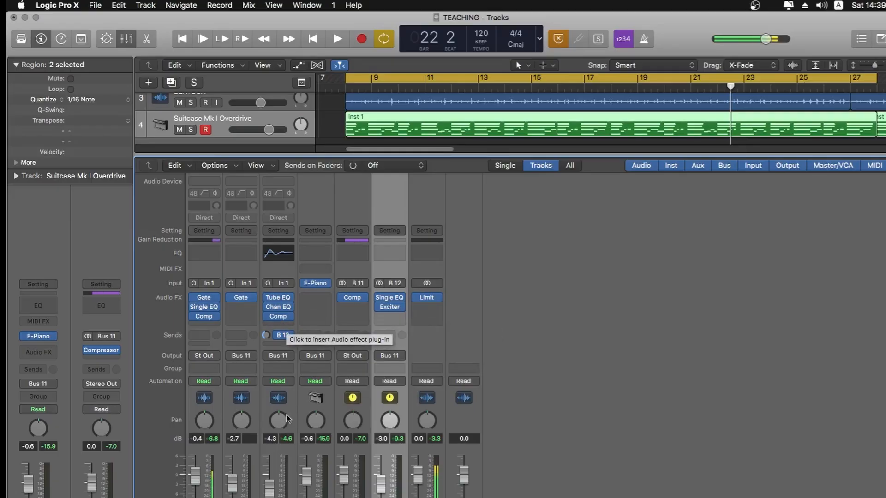
Step: Add a Channel EQ after the Compressor on BEATBOX, boosting its high shelf at 7400 Hz by 2.0 dB
left_click(291, 466)
left_click(288, 325)
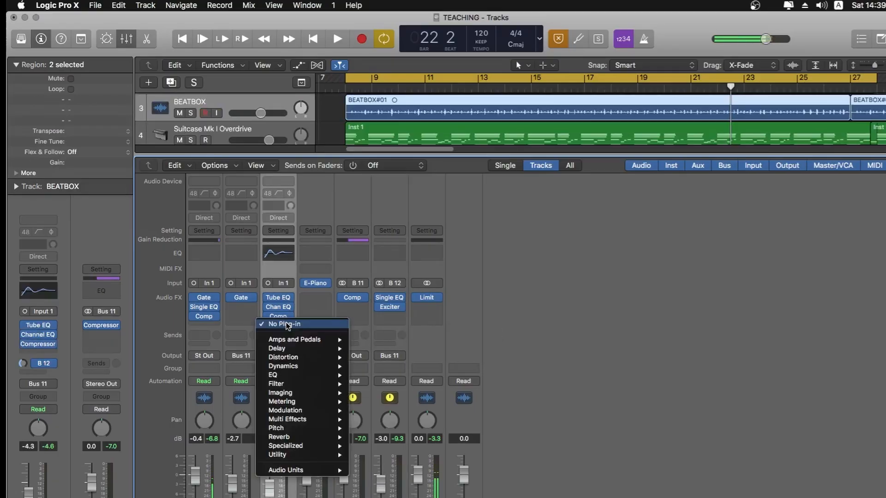
left_click(473, 376)
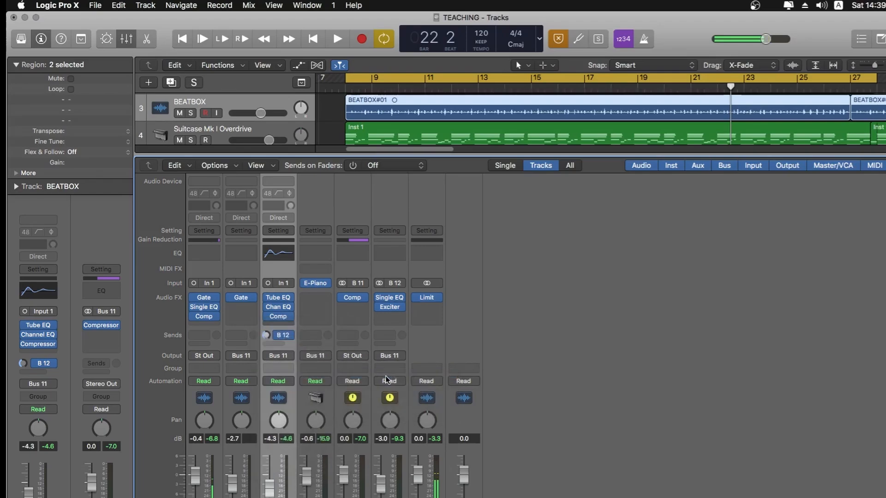
left_click_drag(353, 141, 353, 136)
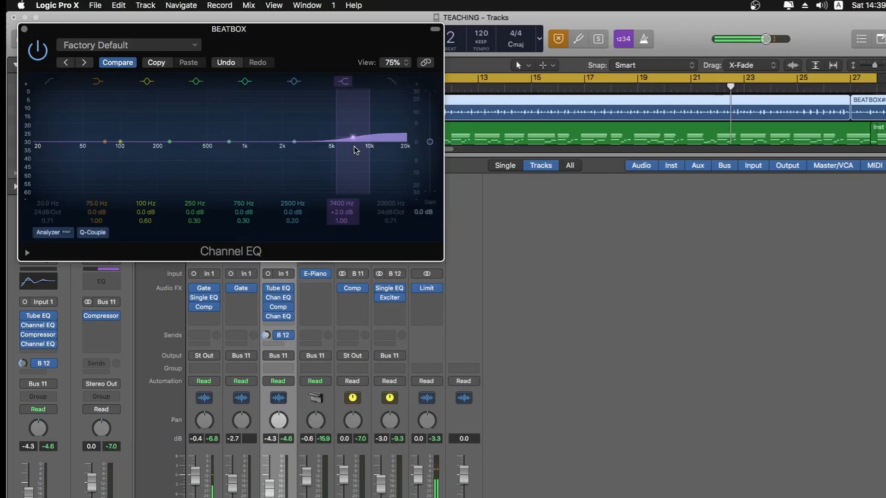
left_click(24, 28)
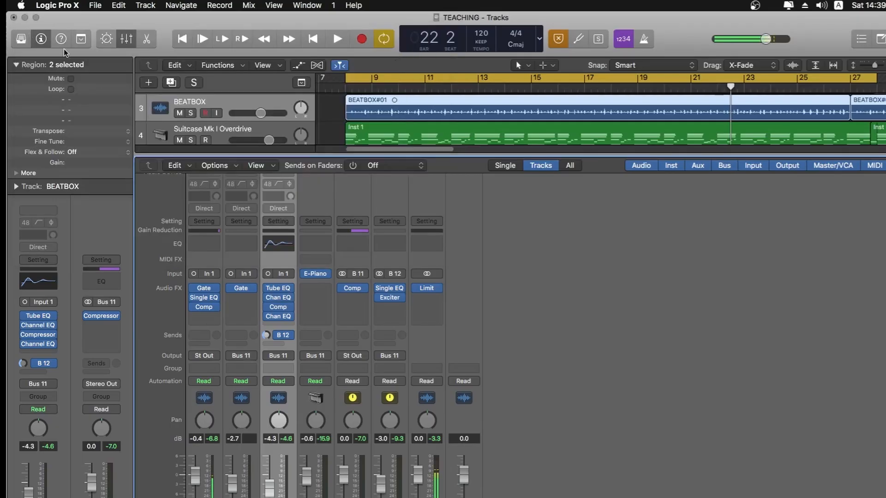
Step: Compare the Exciter settings on BBOX shine with the high-shelf boost in BEATBOX's last Channel EQ, closing each plug-in
left_click(389, 297)
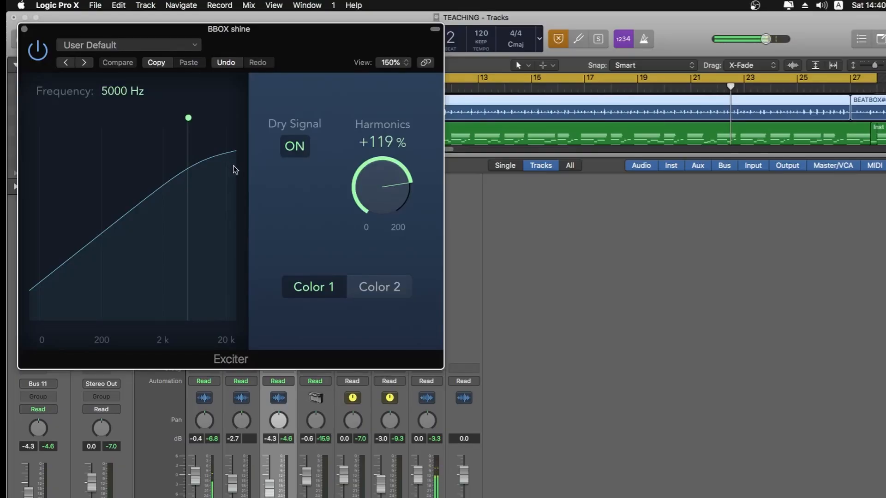
left_click_drag(182, 32, 510, 65)
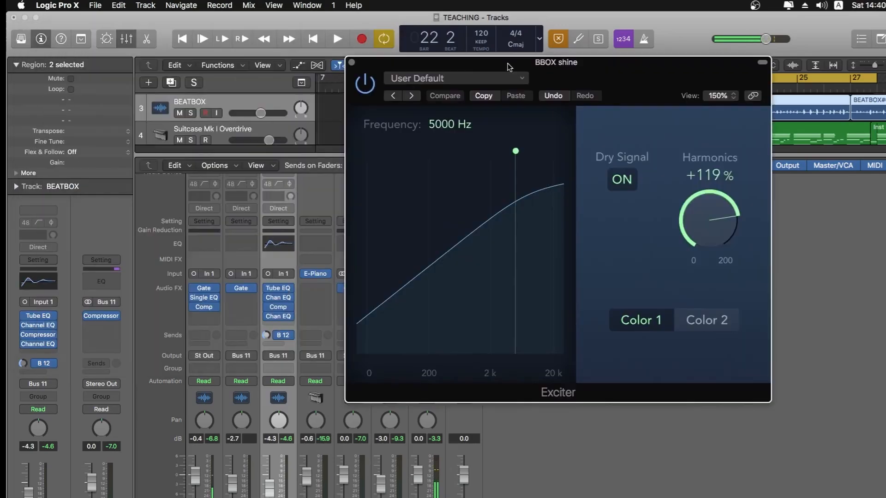
left_click(352, 63)
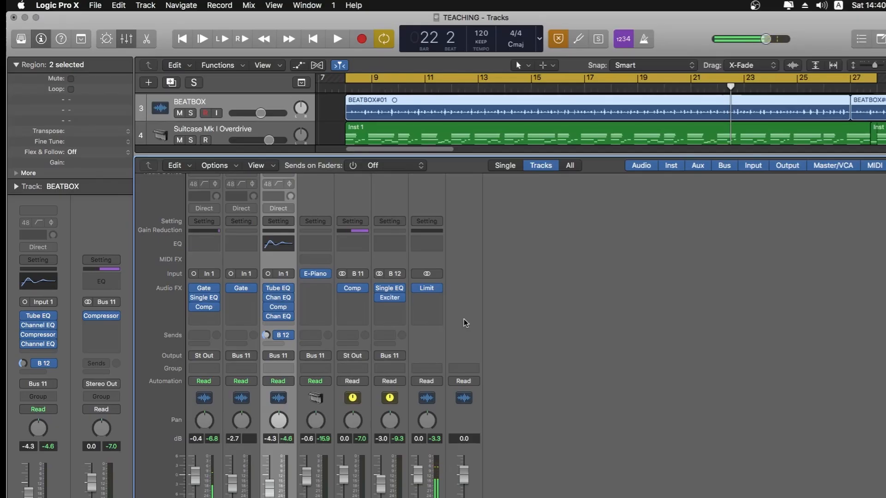
left_click(287, 319)
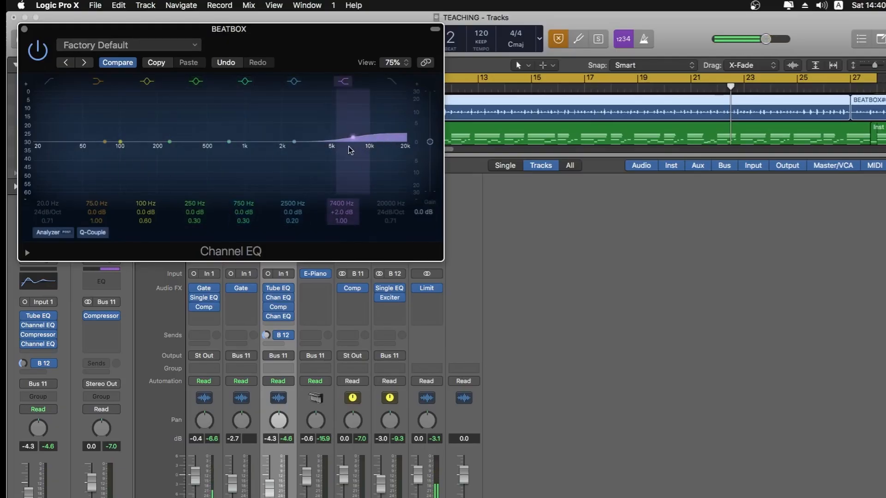
left_click(25, 31)
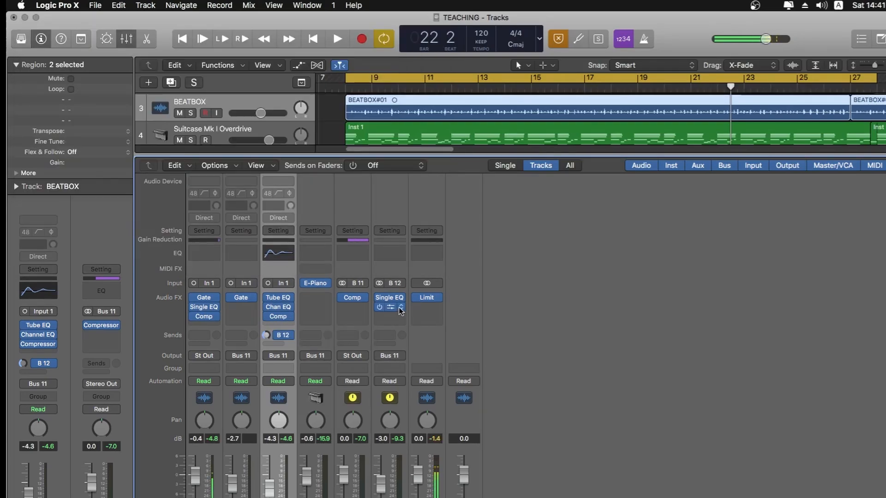
Step: Try an Exciter directly on the BEATBOX channel, and undo the insertion
left_click(401, 308)
left_click(400, 311)
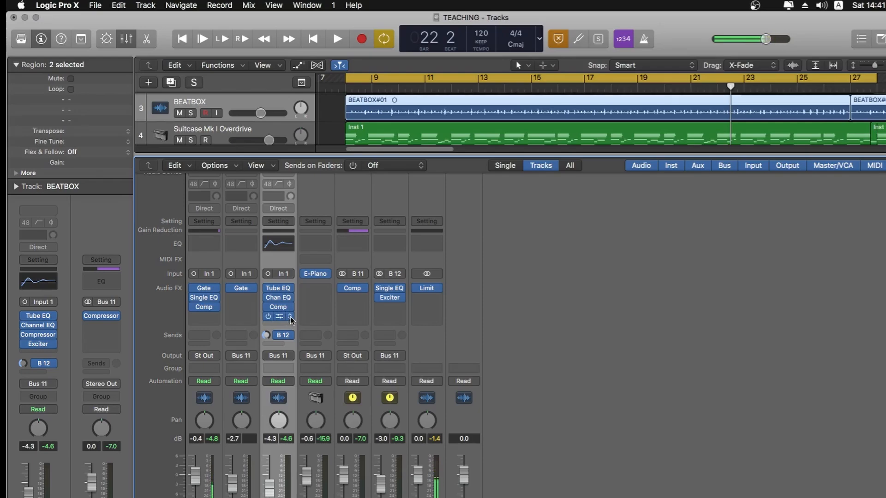
key("super+z")
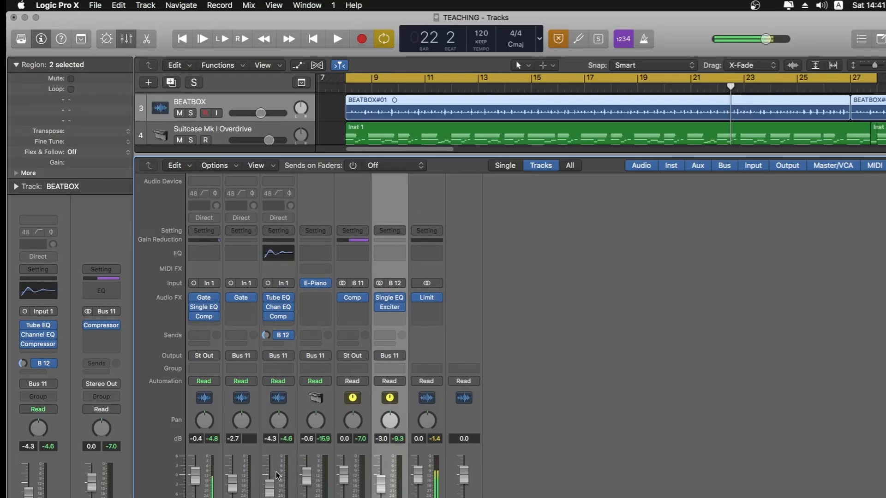
left_click(291, 467)
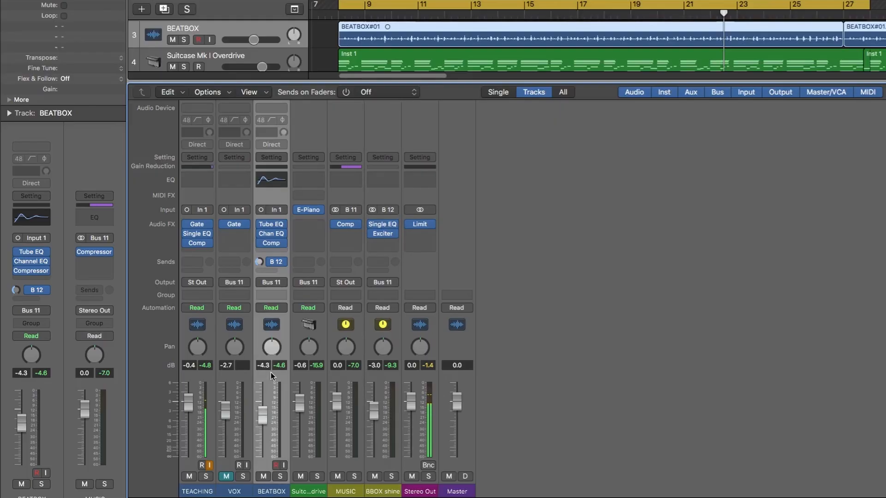
left_click(378, 383)
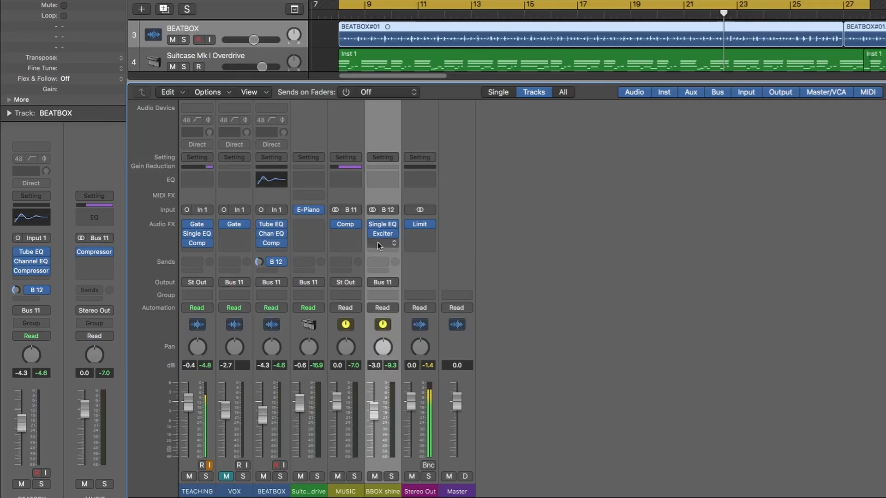
left_click(280, 392)
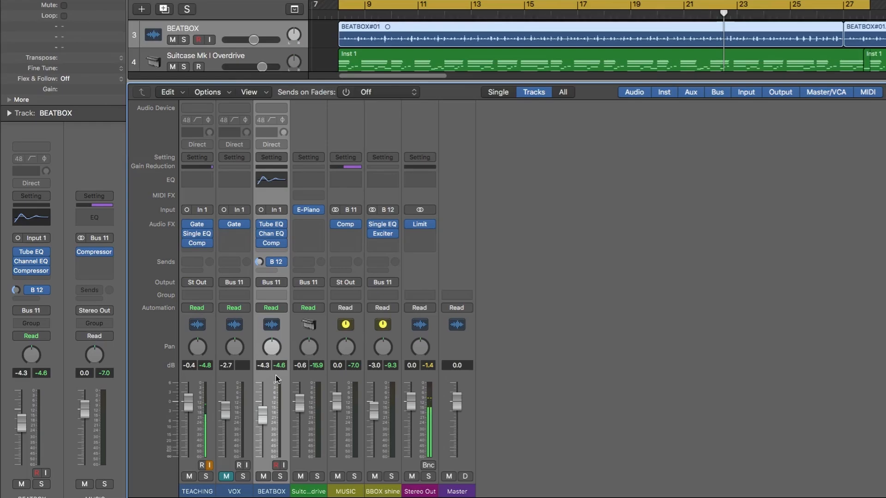
left_click(387, 380)
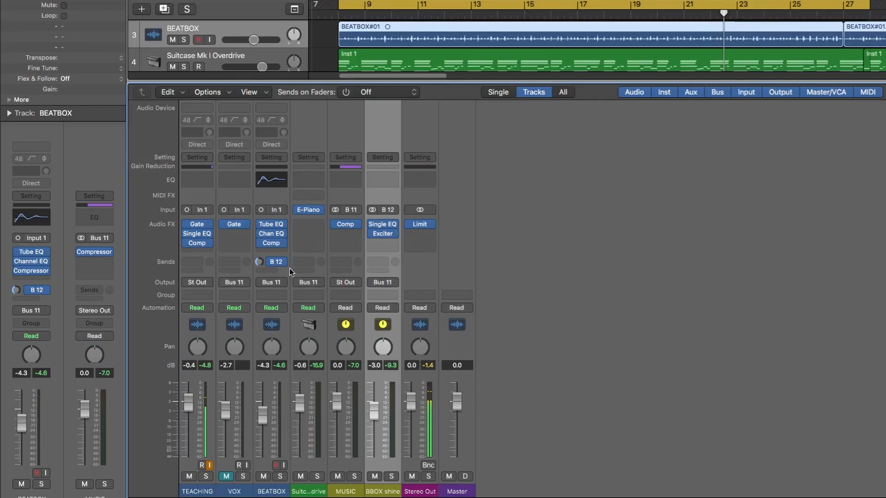
Step: Add a second send on the BEATBOX channel to the unused Bus 13
left_click(270, 271)
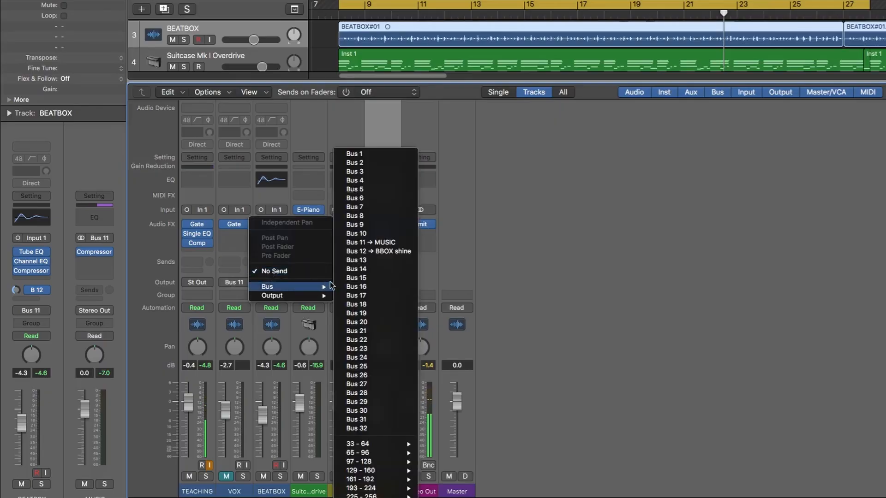
left_click(356, 251)
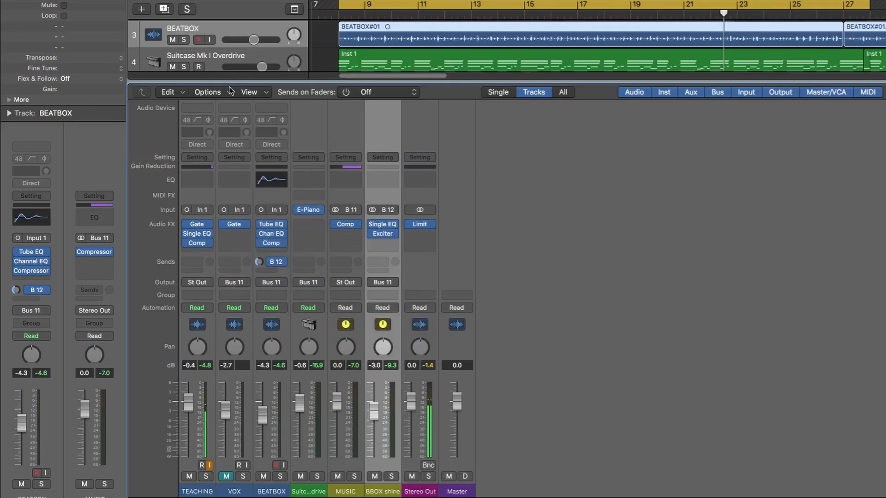
left_click(271, 269)
mouse_move(291, 287)
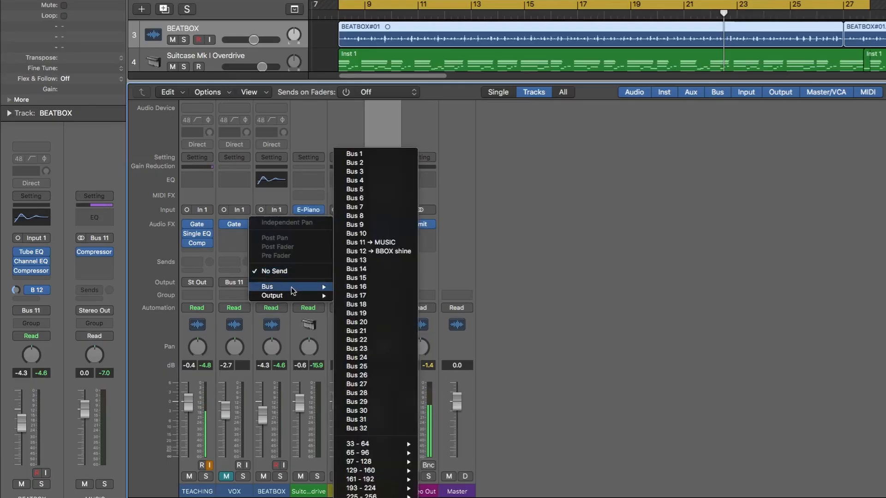
left_click(357, 260)
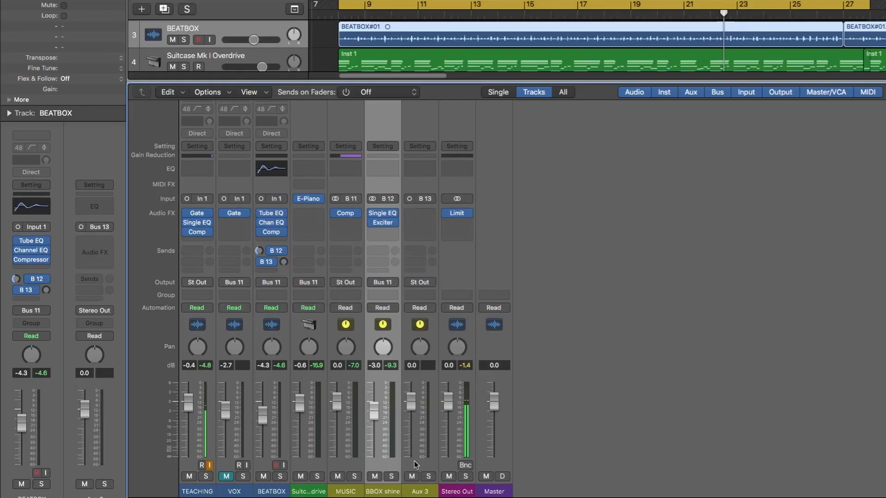
Step: Rename the new aux channel fed by Bus 13 as BBOX bass
double_click(419, 491)
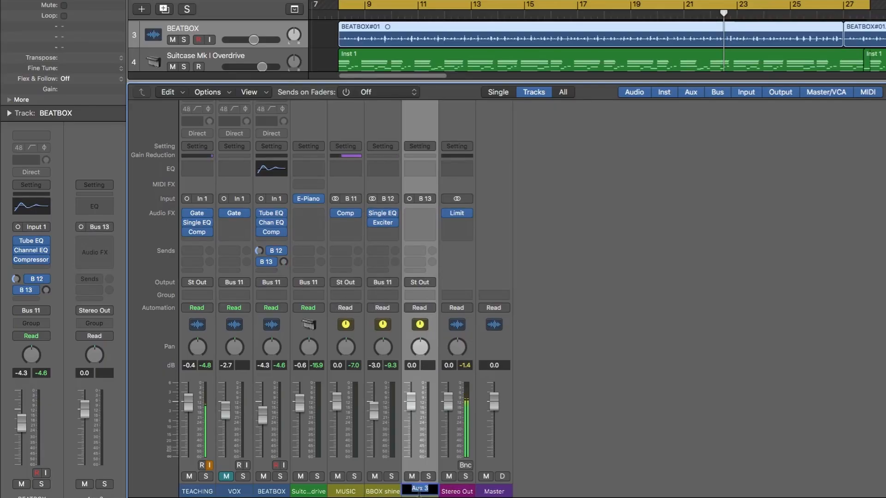
type("BBOX vass")
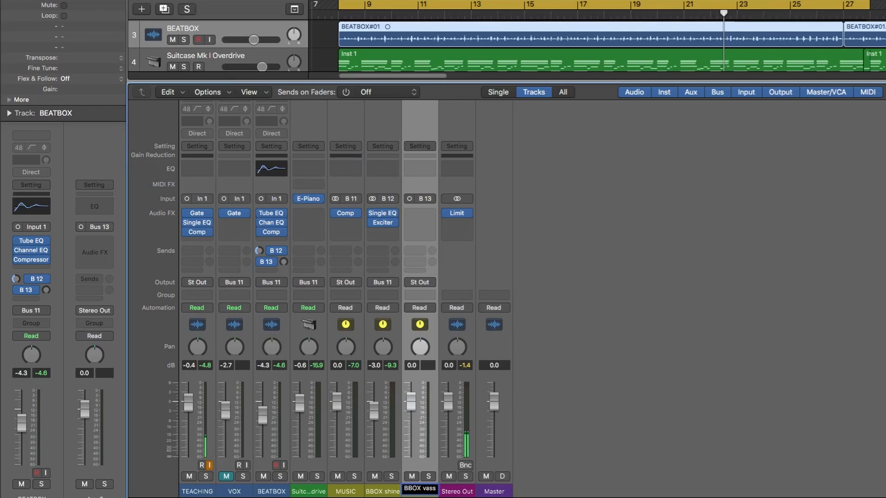
key("BackSpace")
key("BackSpace")
key("BackSpace")
key("BackSpace")
key("BackSpace")
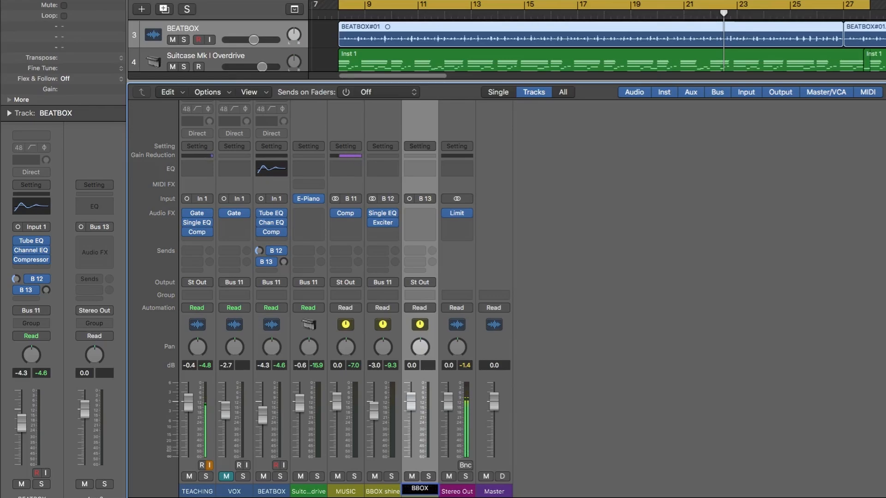
type("bass")
key("Return")
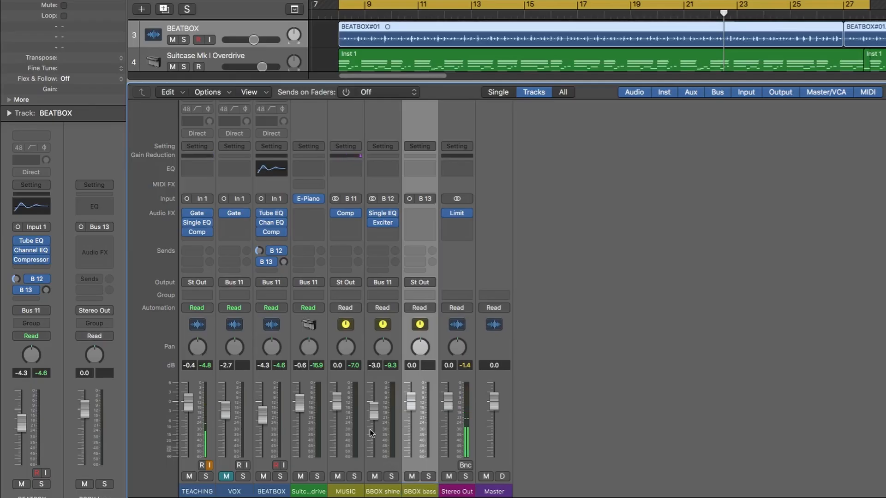
Step: Switch BEATBOX's Bus 13 send to Pre Fader and raise its send level, with the BEATBOX fader at -3.4 dB
left_click(278, 262)
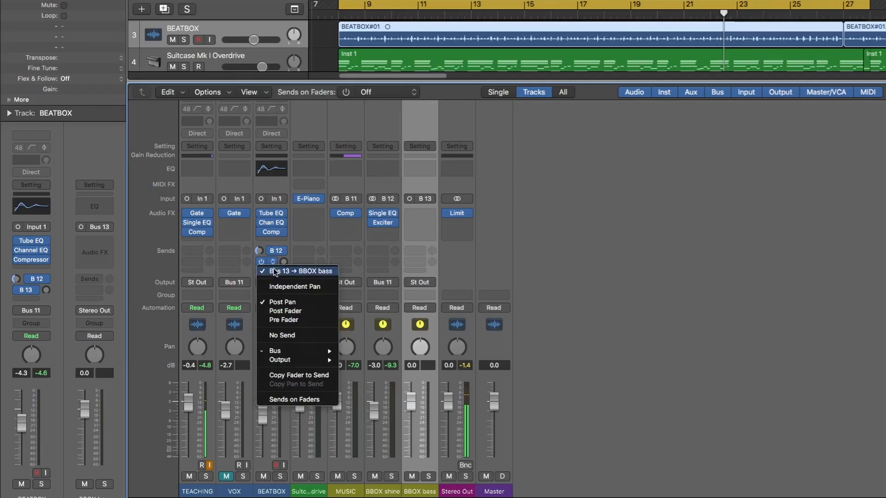
left_click(289, 321)
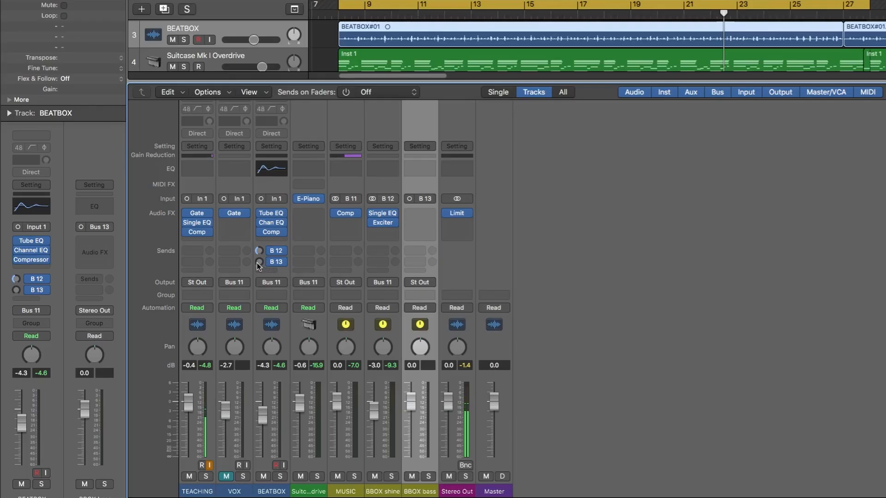
left_click_drag(258, 266, 252, 220)
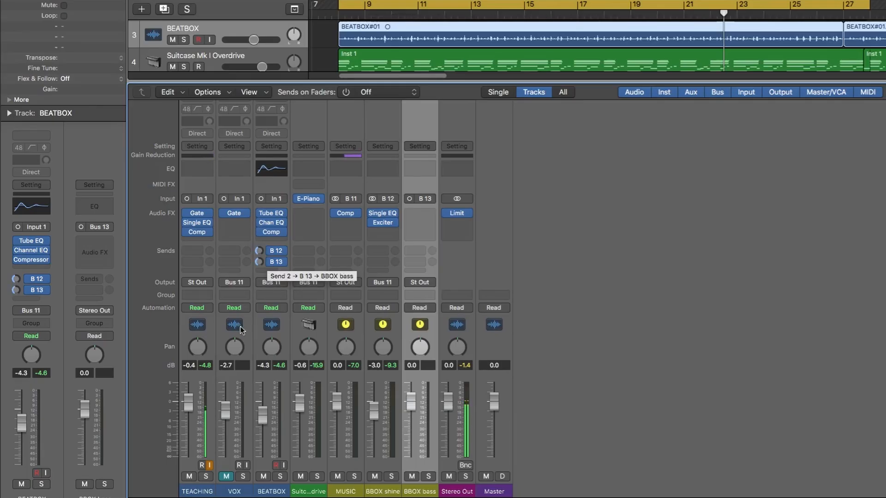
left_click_drag(262, 416, 262, 412)
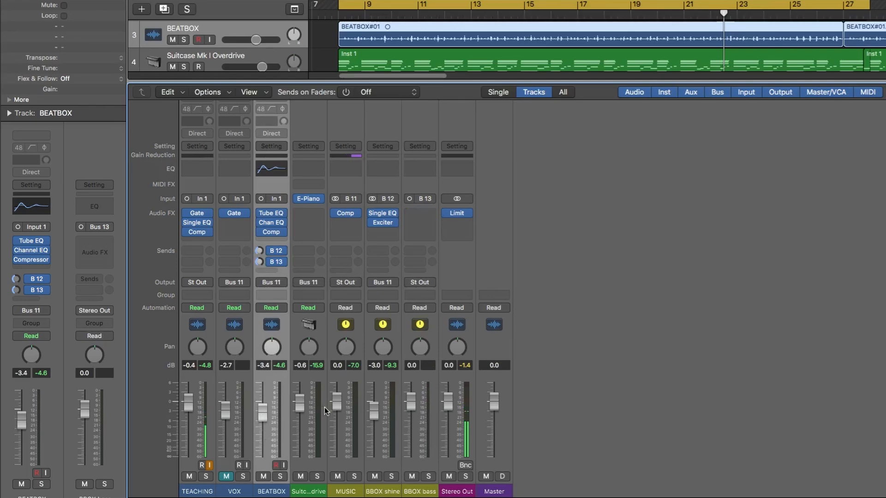
Step: Insert a mono Single Band EQ on BBOX bass and set its mode to High Cut
left_click(428, 439)
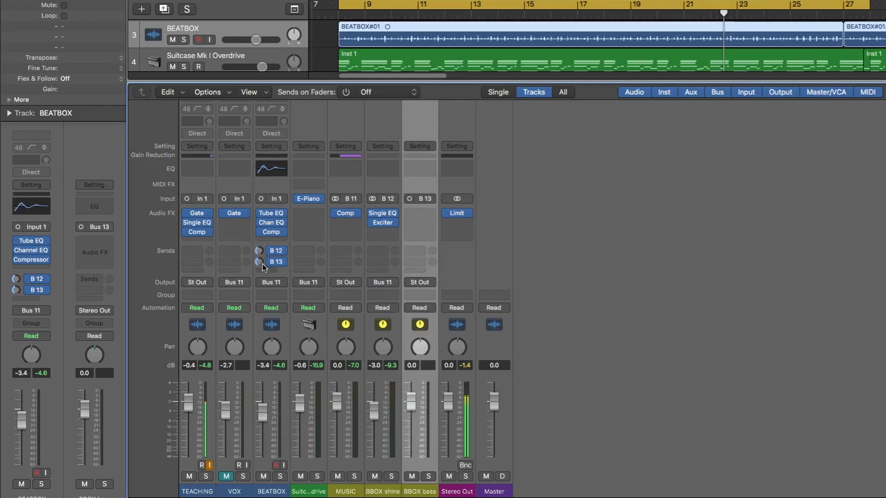
left_click(429, 216)
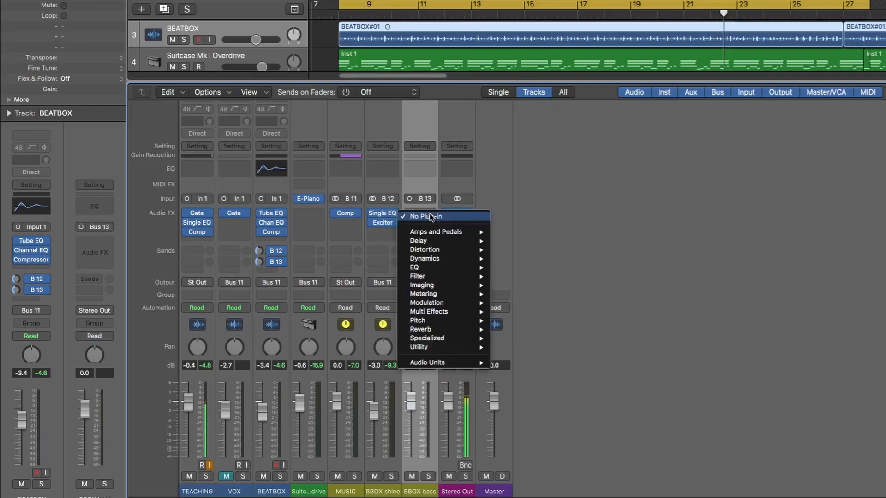
mouse_move(437, 269)
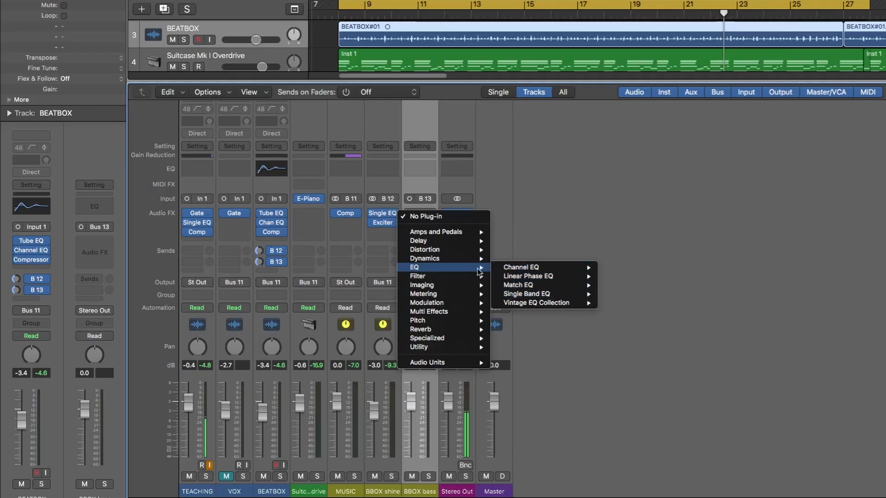
left_click(428, 213)
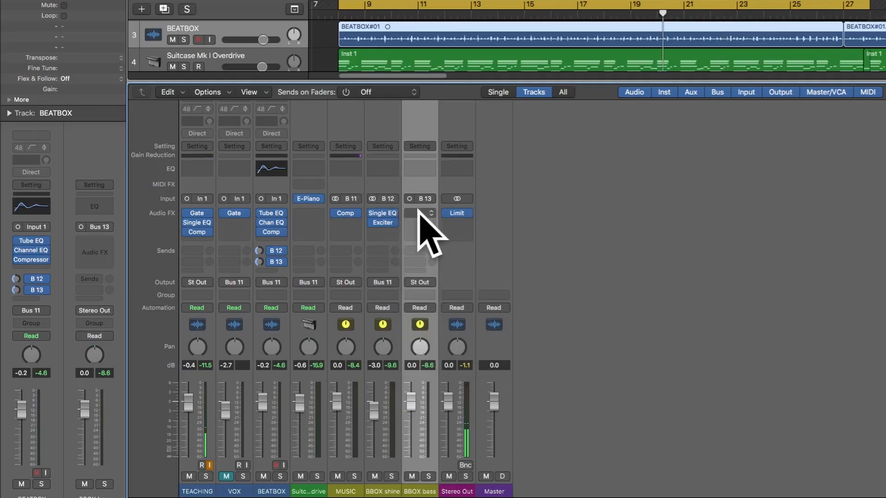
left_click(428, 213)
mouse_move(555, 295)
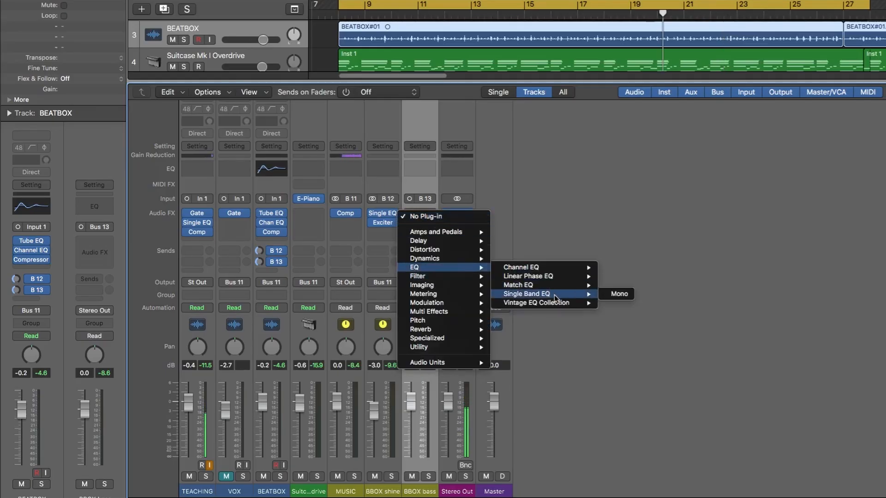
left_click(624, 296)
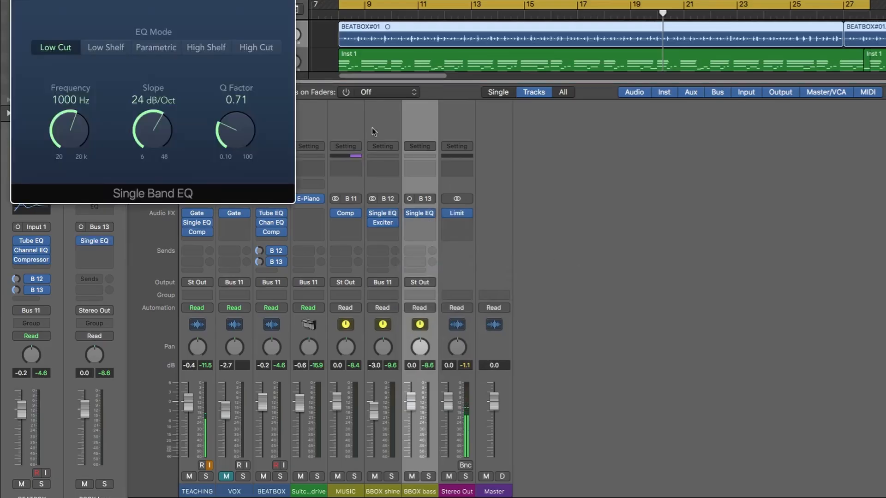
left_click(261, 49)
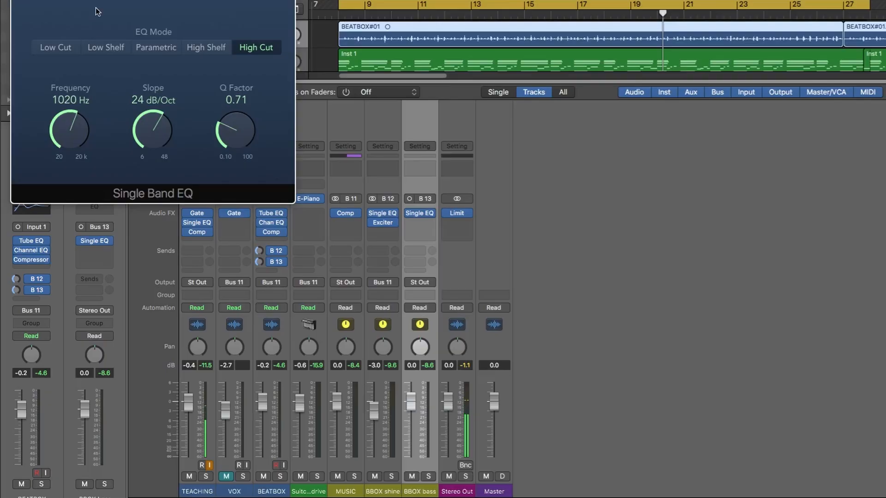
left_click_drag(103, 0, 358, 54)
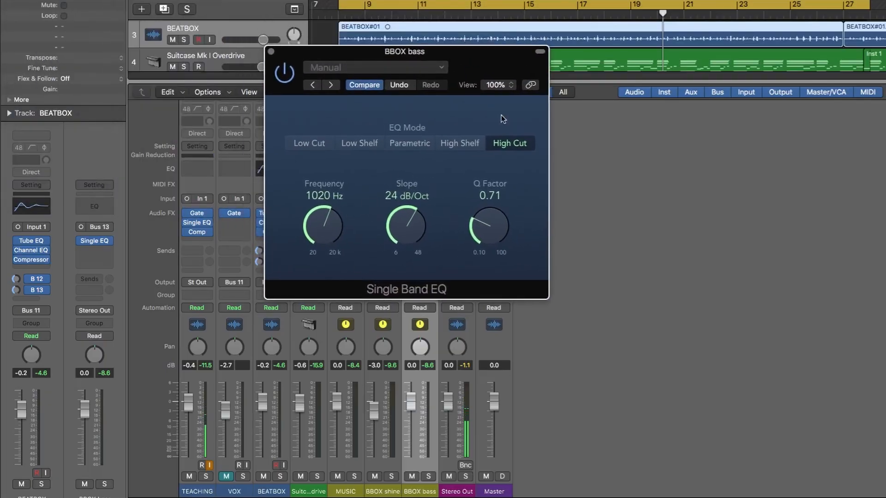
Step: Lower the BBOX bass High Cut frequency to 385 Hz, auditioning it with the BEATBOX and BBOX shine faders fully down
left_click_drag(316, 217, 315, 220)
left_click_drag(314, 222, 317, 219)
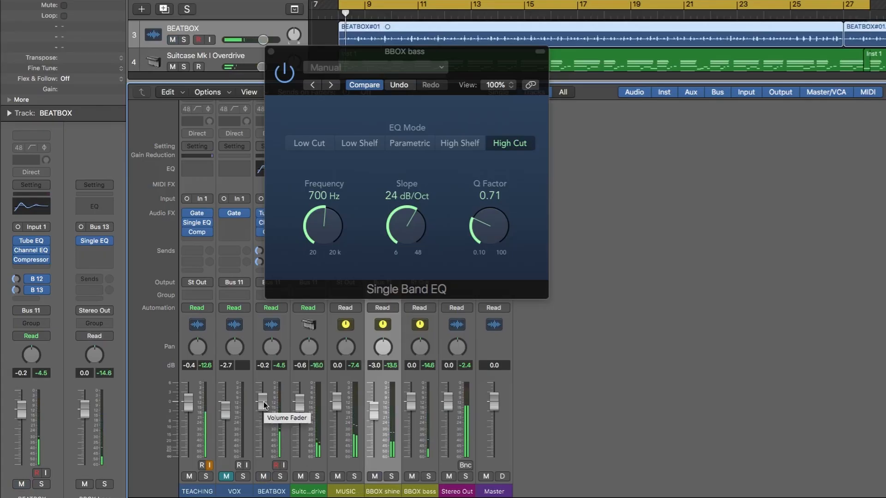
left_click_drag(264, 402, 264, 458)
left_click_drag(374, 410, 374, 458)
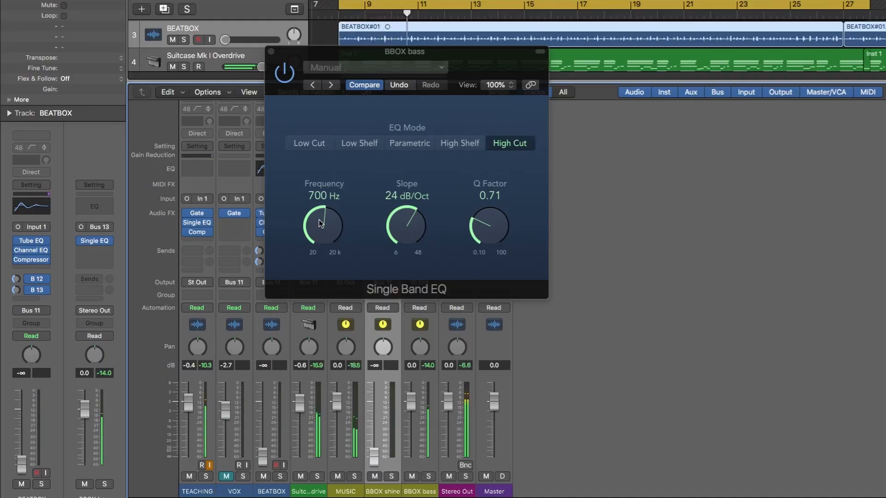
left_click_drag(319, 220, 316, 235)
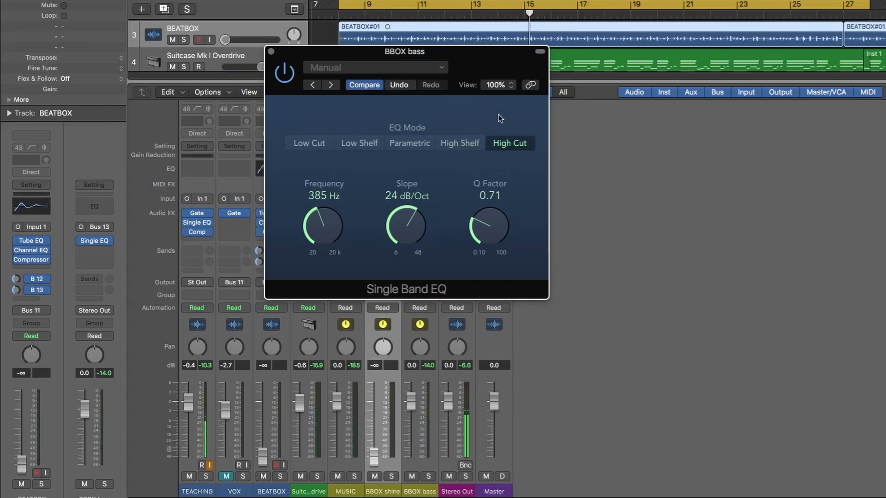
left_click(271, 52)
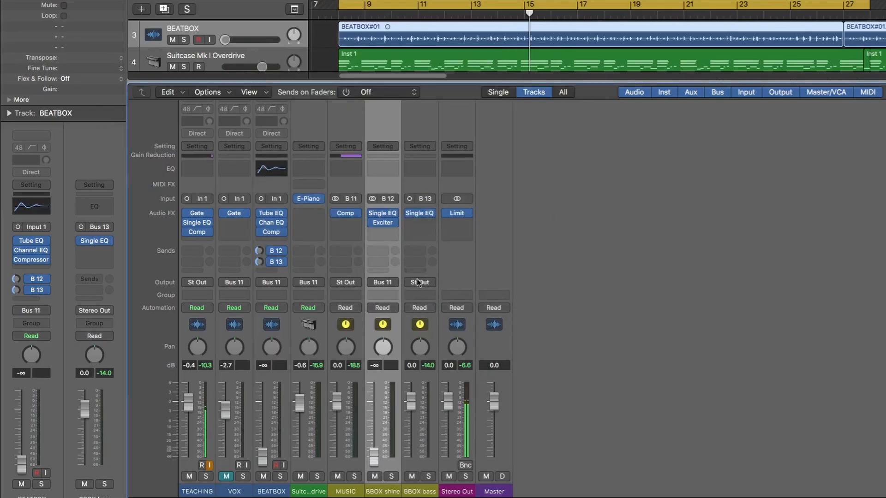
Step: Insert a mono Bass Amp Designer after the Single Band EQ on the BBOX bass channel
left_click(432, 229)
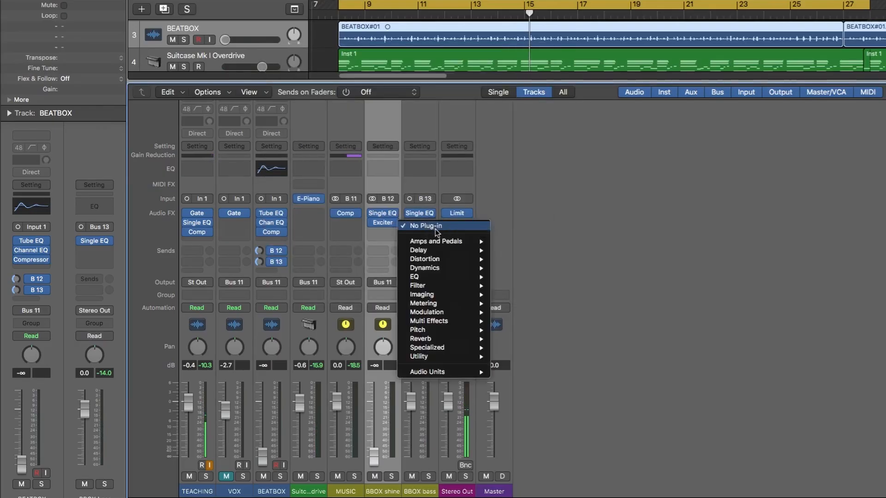
mouse_move(457, 249)
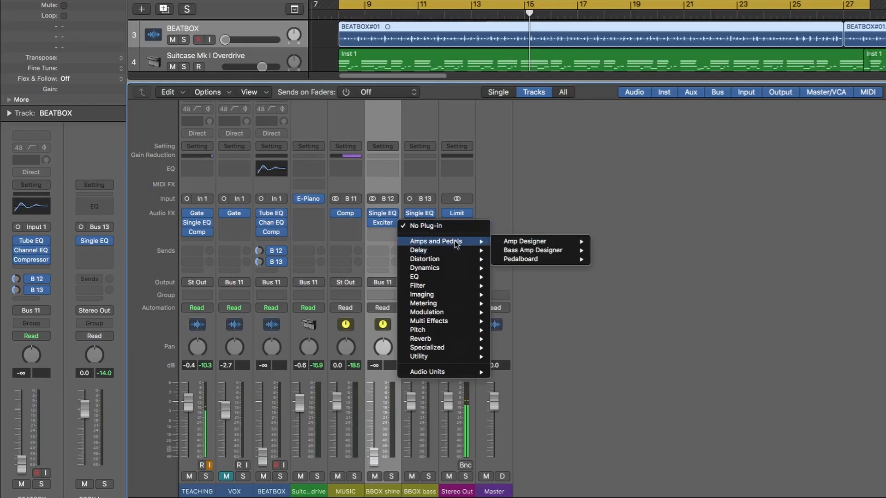
mouse_move(502, 245)
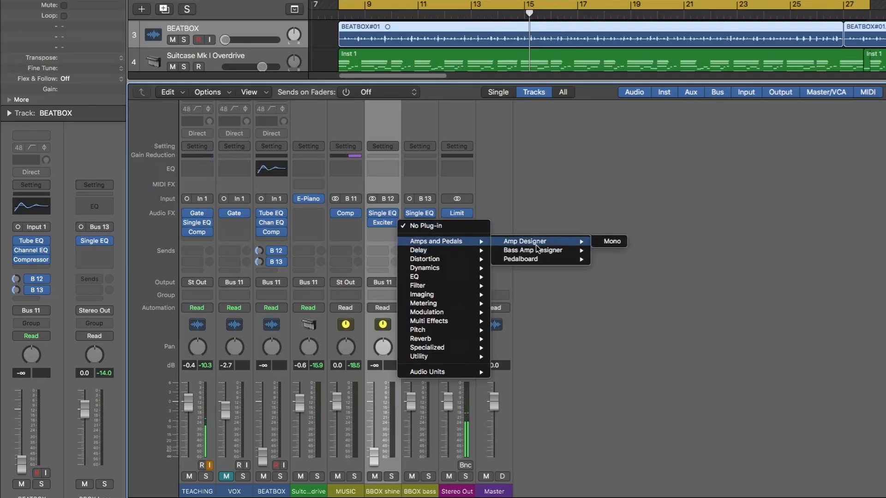
mouse_move(558, 253)
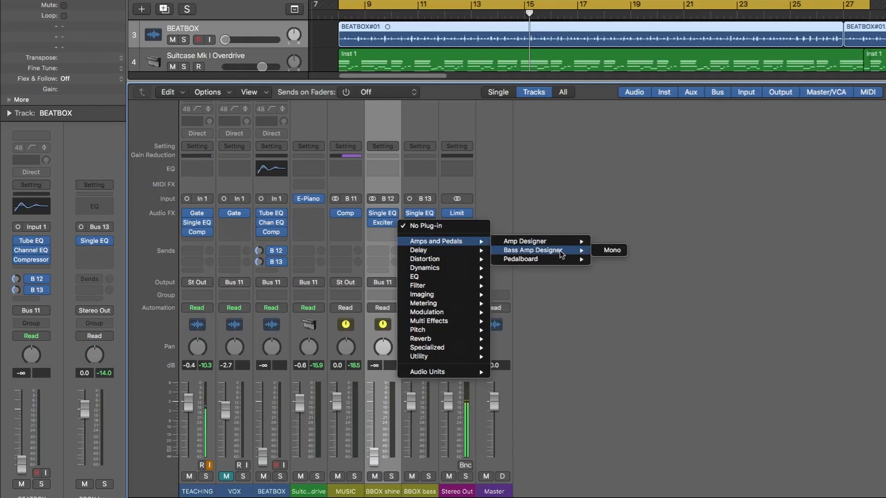
left_click(604, 250)
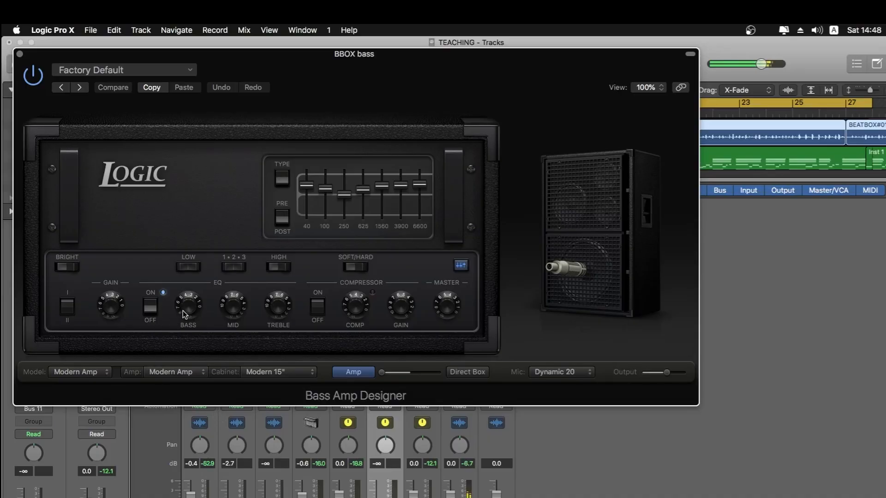
Step: Raise the bass amp's Bass control and turn down its Mid and Treble
left_click_drag(183, 311, 184, 289)
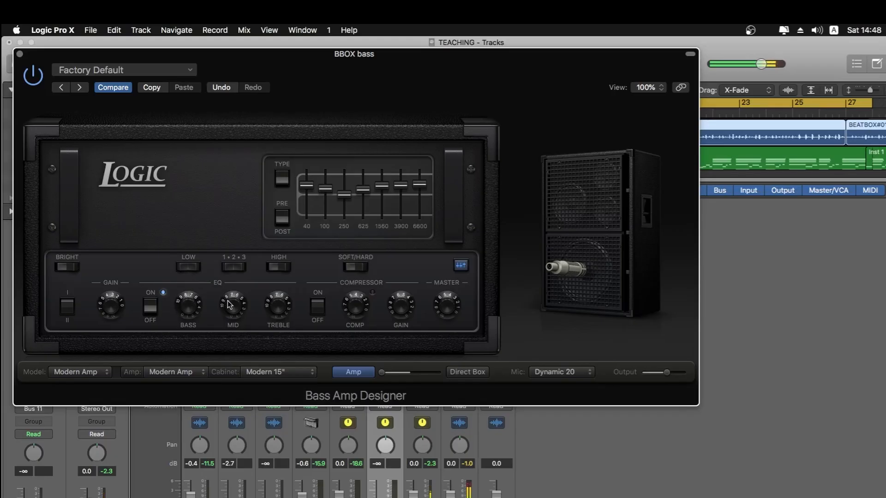
left_click_drag(236, 303, 225, 327)
left_click_drag(276, 305, 235, 374)
Step: Raise the bass amp's gain and try its built-in compressor, leaving the compressor switched off
left_click_drag(356, 294, 352, 299)
left_click(317, 306)
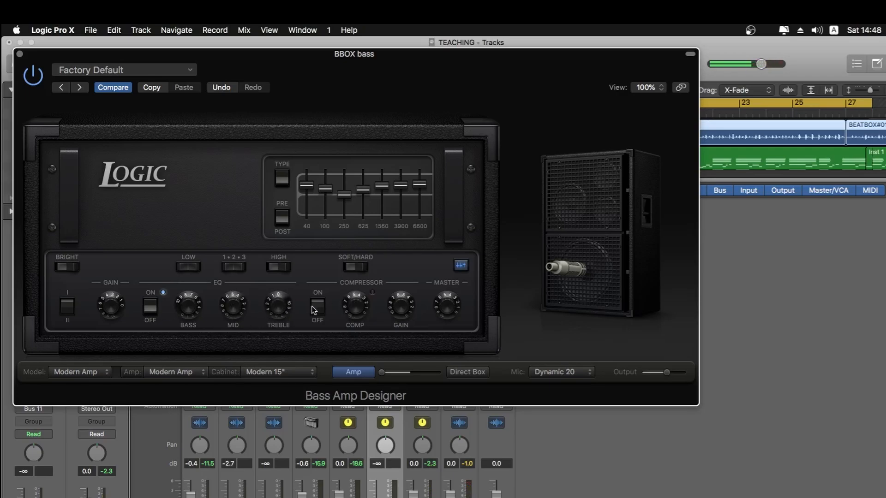
mouse_move(350, 304)
left_mouse_down()
mouse_move(354, 273)
mouse_move(346, 300)
left_mouse_up()
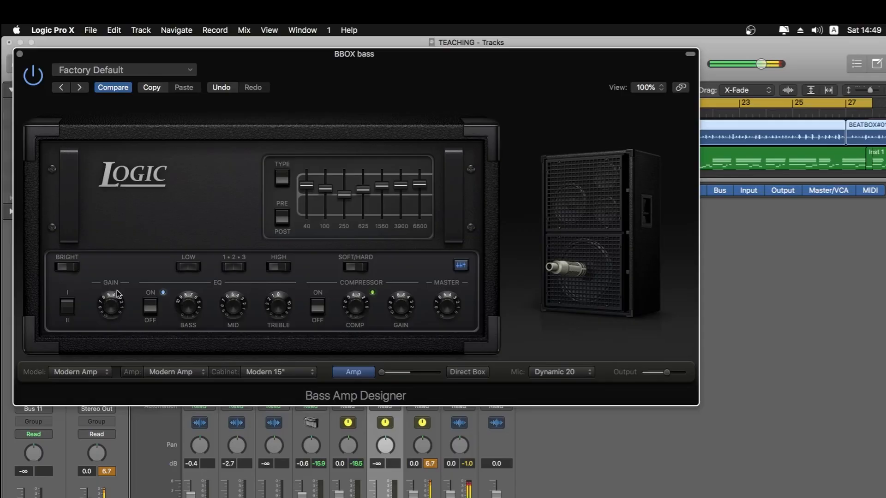
left_click_drag(117, 289, 123, 275)
left_click(317, 303)
Step: Pull the amp's 625, 1560, 3900 and 6600 graphic EQ bands fully down and adjust the 100 band
left_click_drag(414, 189, 385, 304)
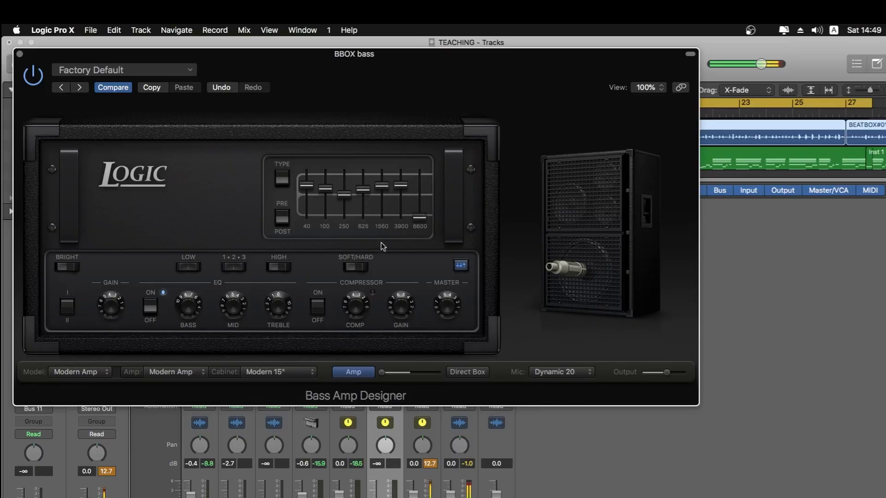
left_click_drag(400, 185, 382, 221)
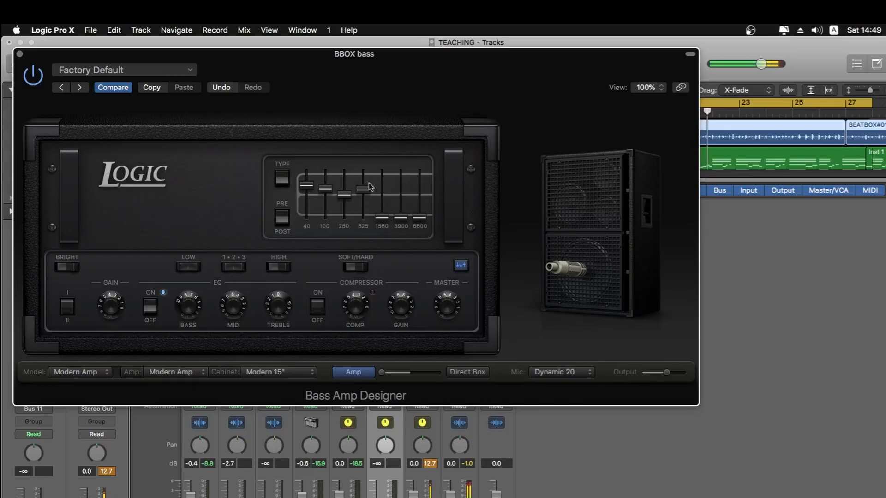
left_click_drag(368, 184, 363, 217)
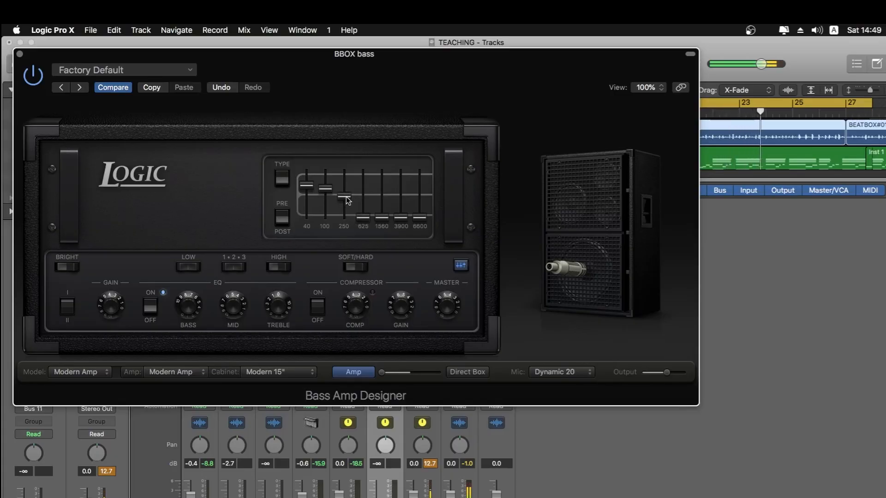
left_click_drag(327, 189, 308, 195)
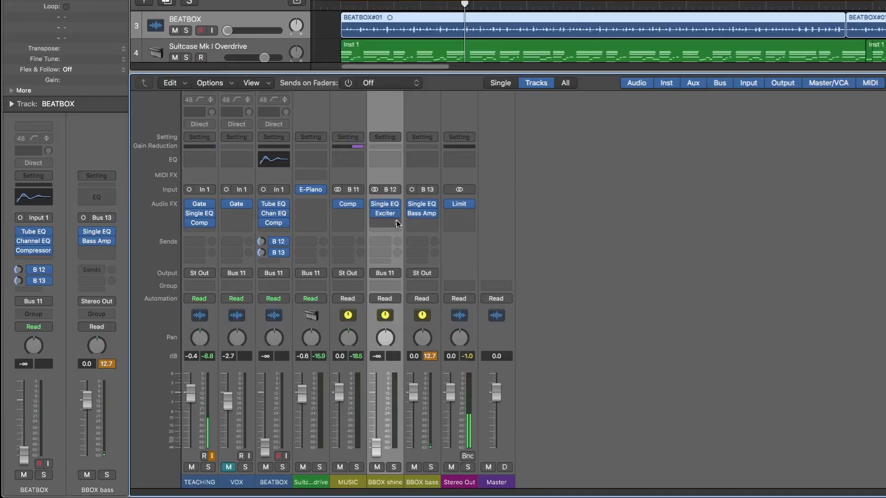
Step: Insert a mono Compressor after the bass amp on BBOX bass and set its model to Studio FET
left_click(425, 224)
mouse_move(462, 268)
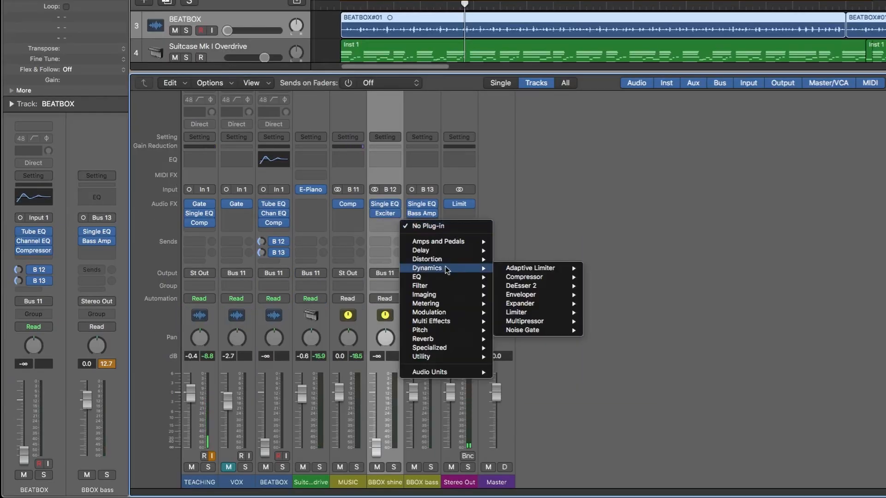
mouse_move(537, 278)
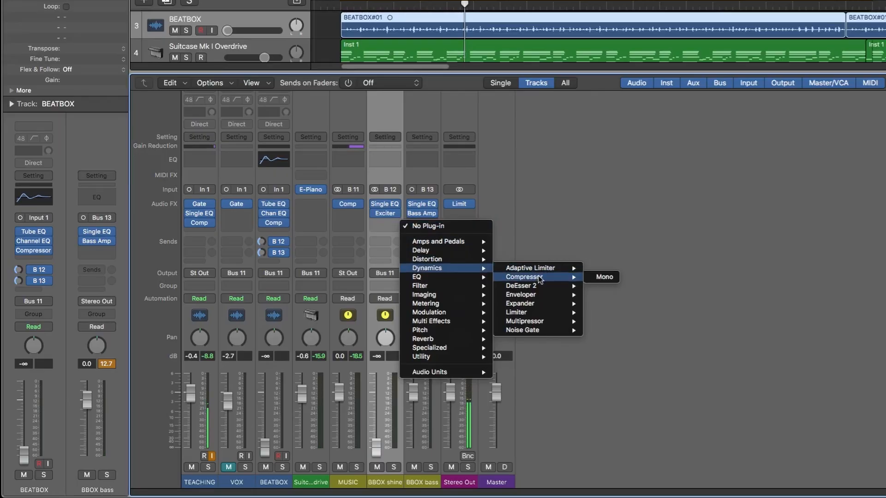
left_click(596, 278)
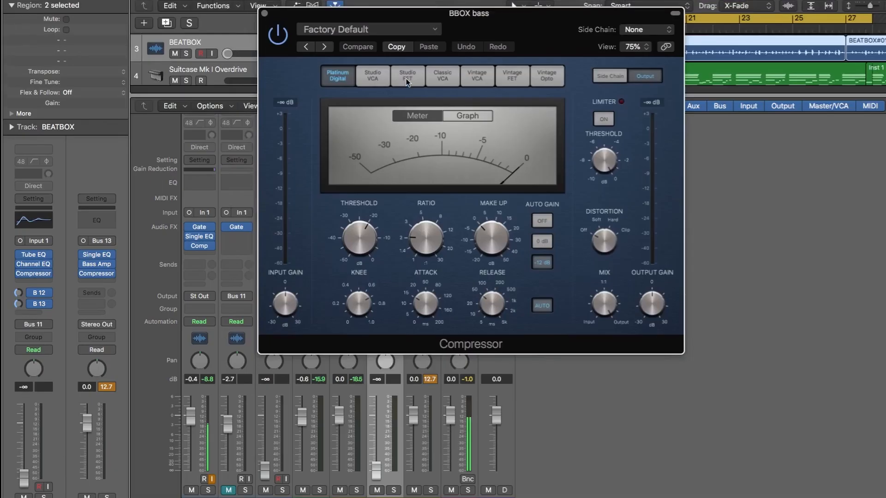
left_click(407, 81)
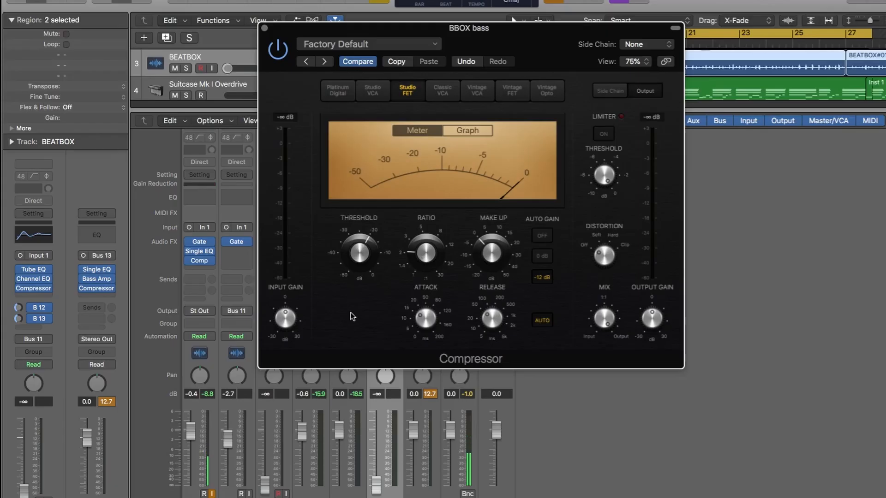
Step: Set the Compressor threshold to about -23 dB and the ratio to 8:1, with a shorter attack and a longer release
mouse_move(353, 256)
left_click_drag(357, 250, 357, 254)
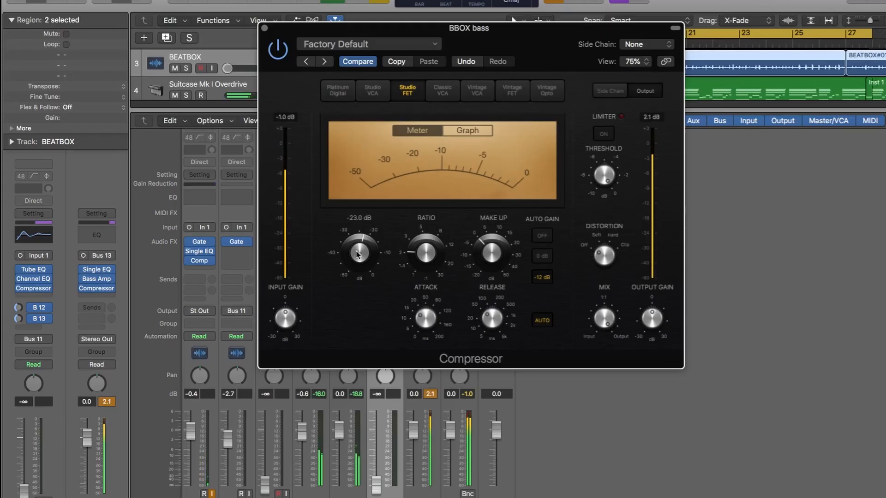
left_click_drag(357, 253, 418, 216)
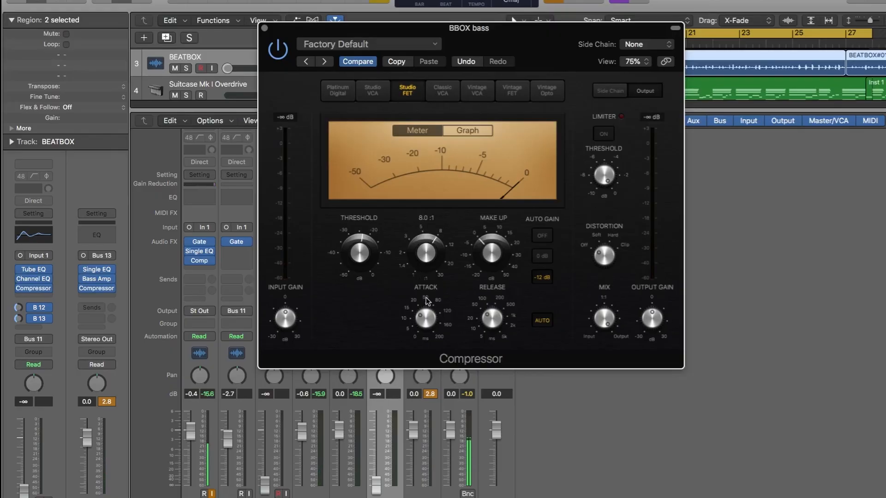
left_click_drag(425, 317, 421, 322)
left_click(490, 319)
left_click_drag(490, 318, 490, 284)
Step: Move the Compressor window aside and check the BBOX bass channel's peak level in the mixer
left_click_drag(492, 35, 552, 43)
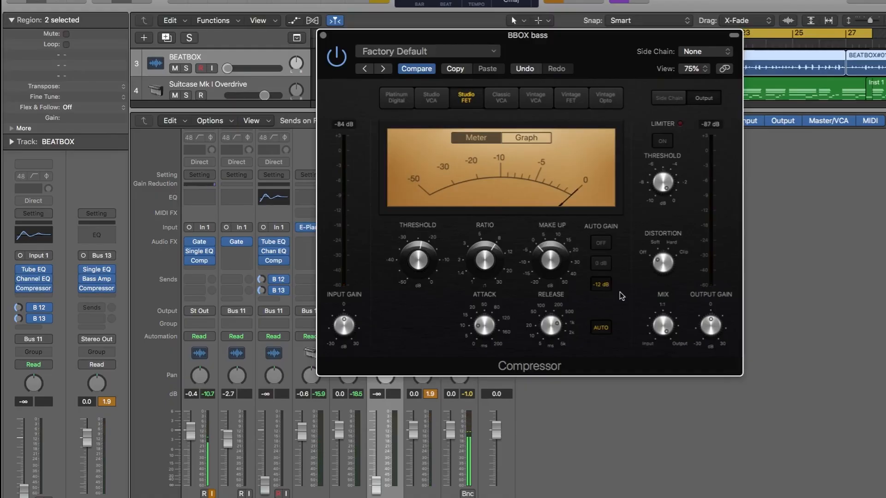
left_click_drag(480, 36, 641, 61)
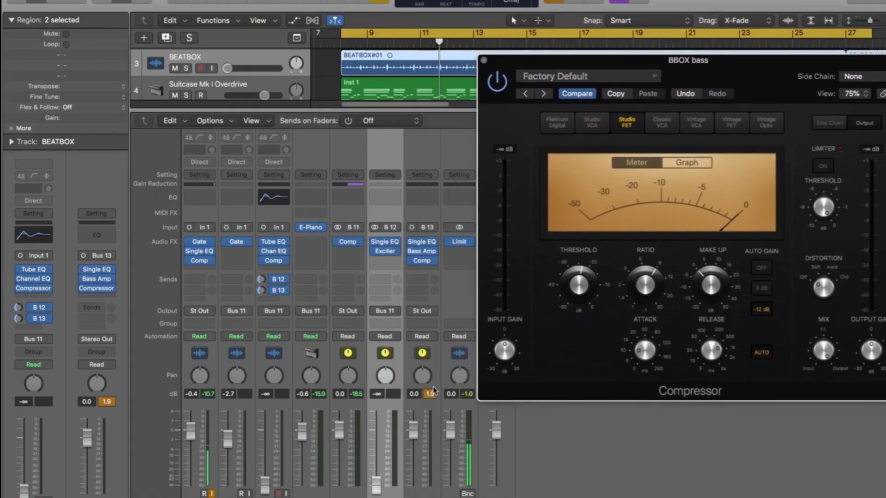
left_click(426, 405)
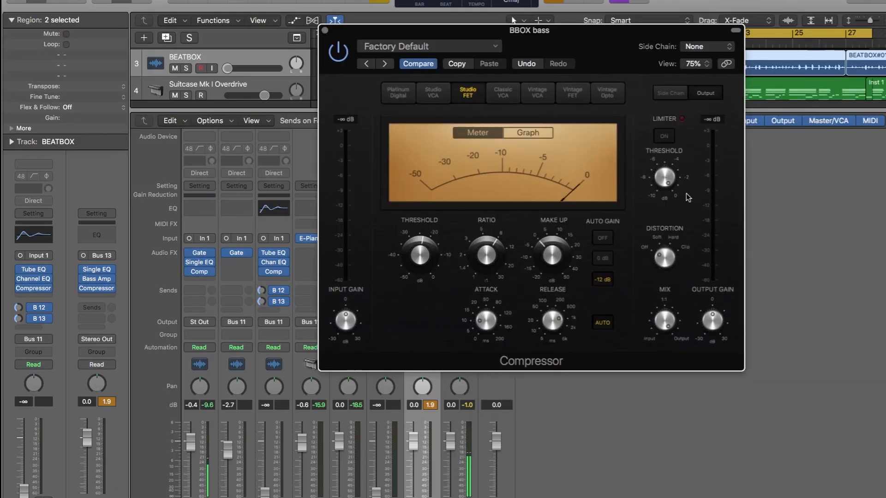
left_click_drag(575, 46, 698, 73)
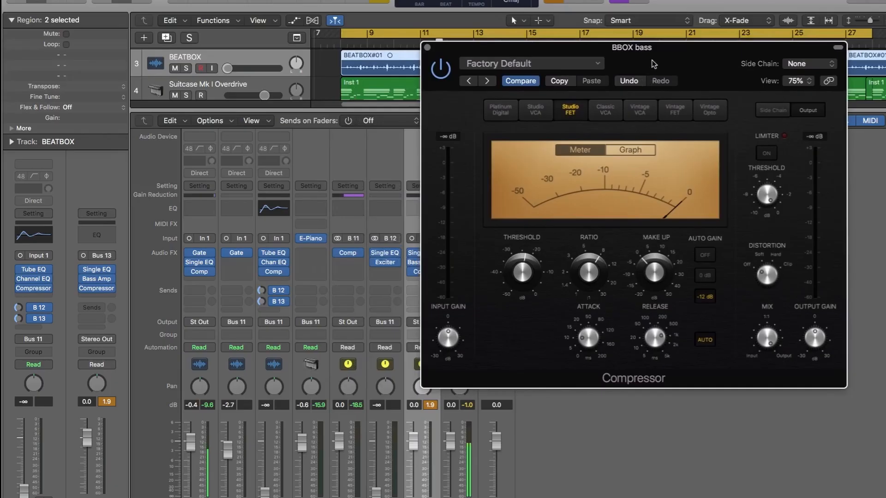
left_click_drag(652, 63, 524, 38)
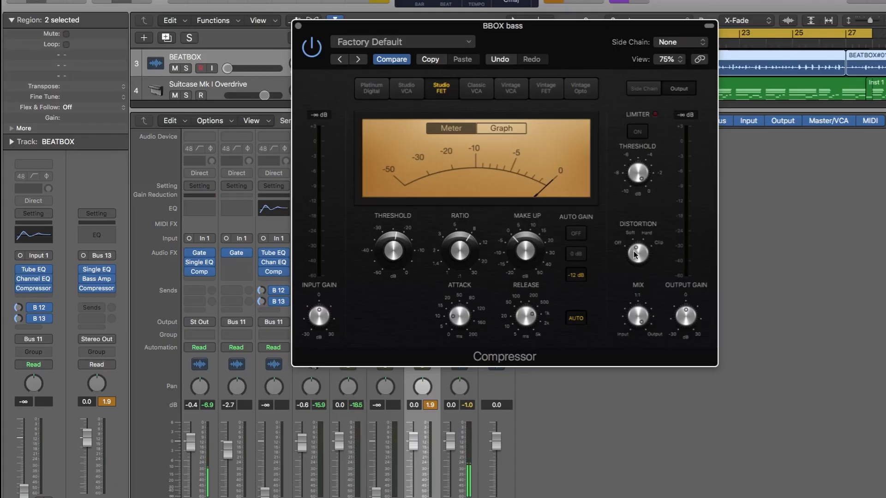
Step: Play the song and turn on the Compressor's limiter, comparing the sound with the limiter off and on
key("space")
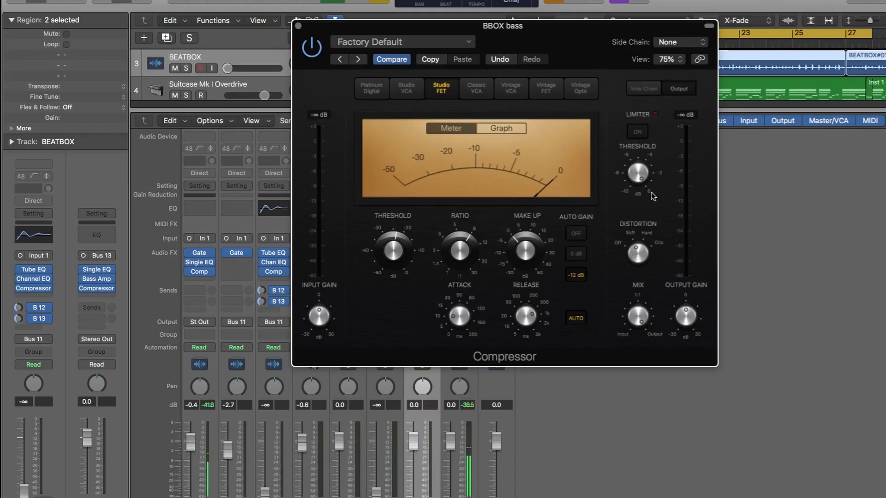
mouse_move(639, 178)
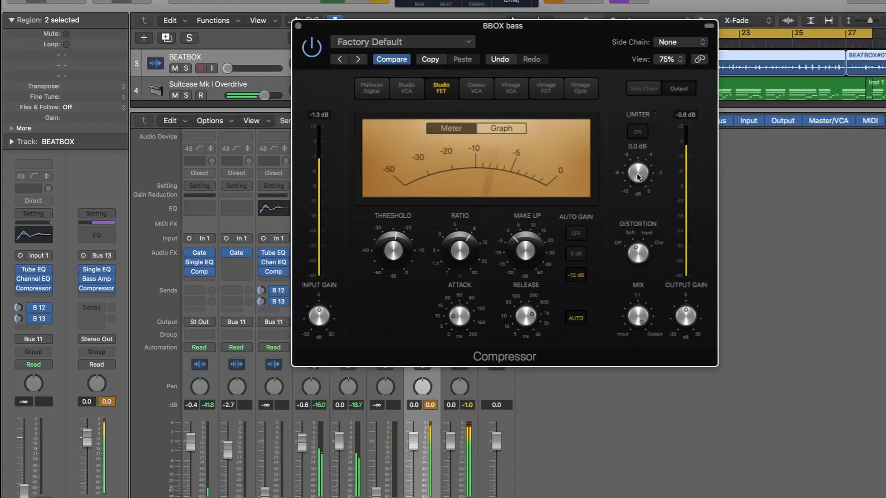
left_click(637, 132)
mouse_move(641, 174)
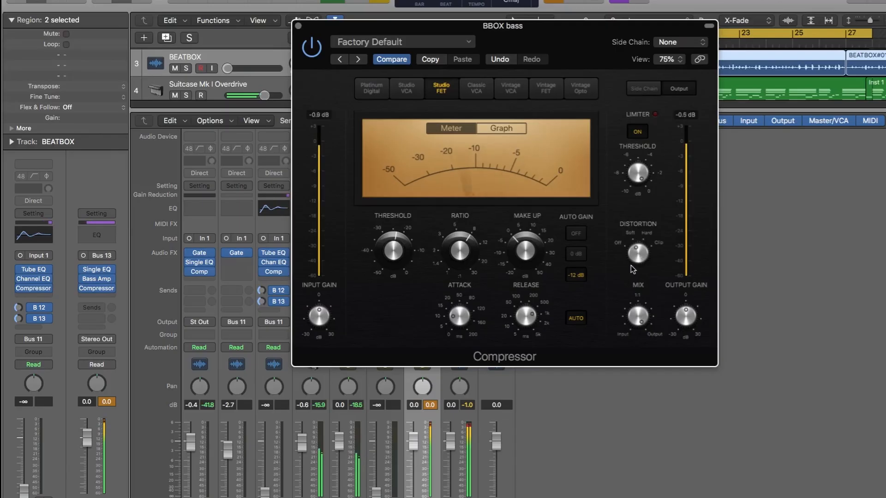
left_click(638, 133)
left_click(638, 133)
Step: Compare BBOX bass with the Compressor bypassed and active, leave it active, and close the plug-in
left_click(312, 49)
left_click(311, 49)
left_click(298, 25)
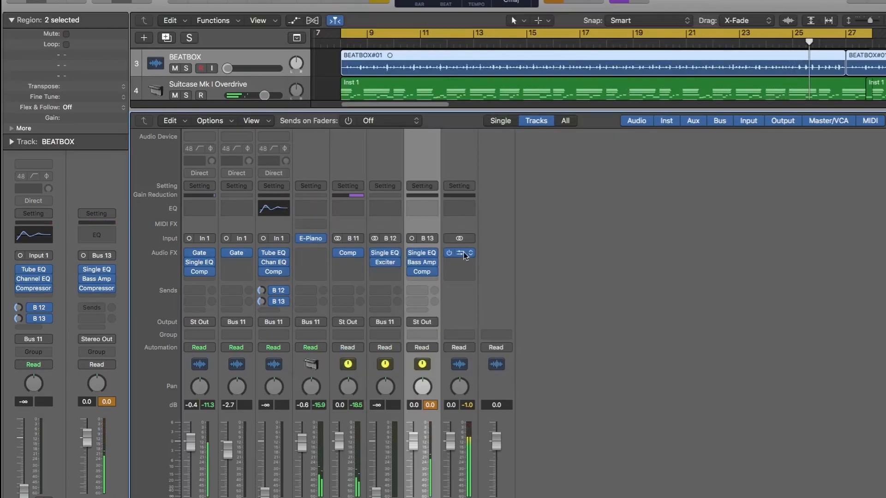
Step: Lower the BBOX bass fader to -0.5 dB and adjust the output gain of its Compressor
left_click_drag(417, 441, 418, 442)
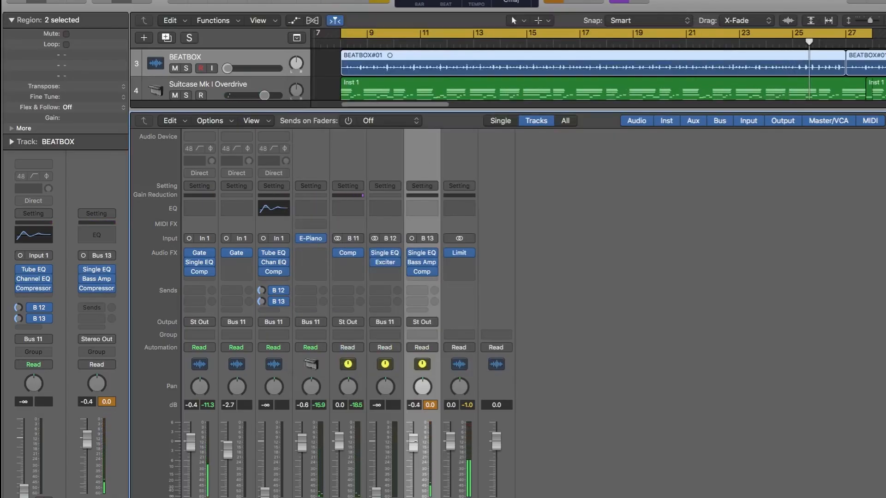
left_click(431, 405)
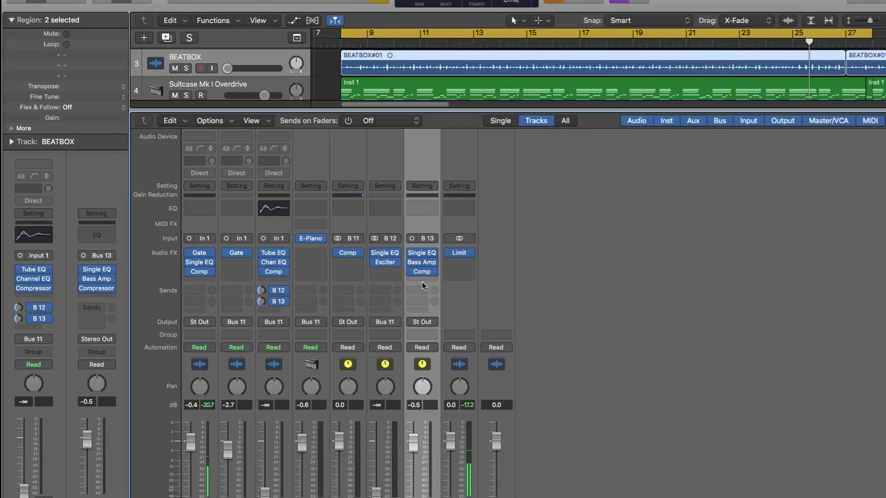
left_click(421, 271)
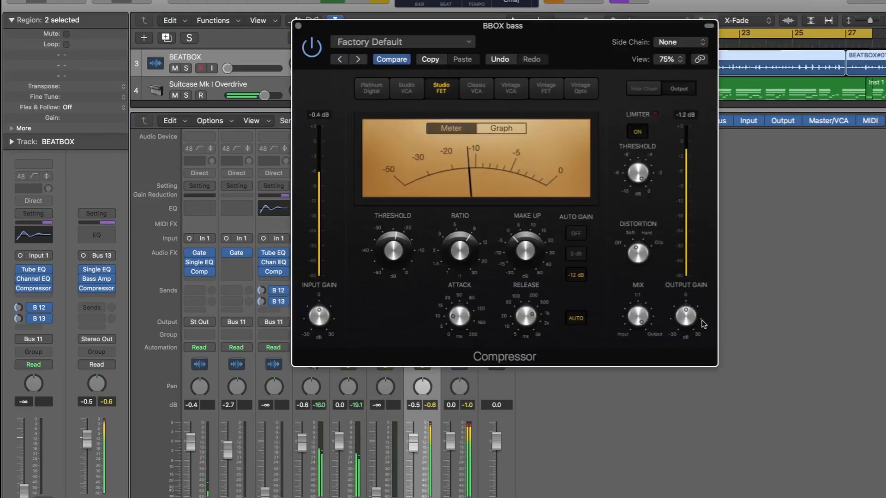
left_click_drag(686, 317, 683, 319)
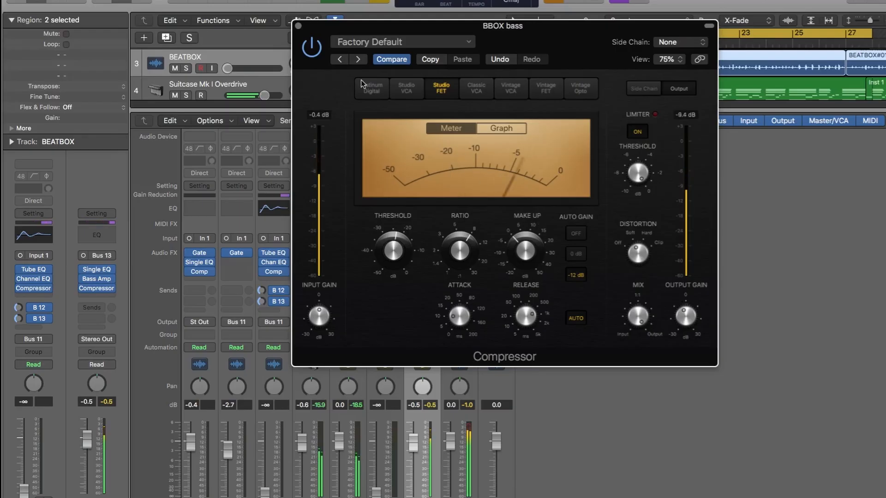
Step: Close the Compressor and route the BBOX bass channel's output to Bus 11 (MUSIC)
left_click(298, 25)
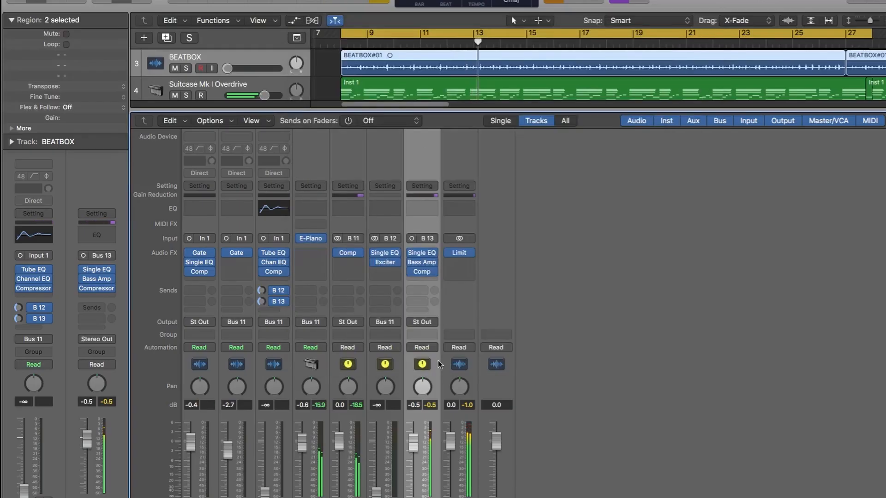
left_click(429, 323)
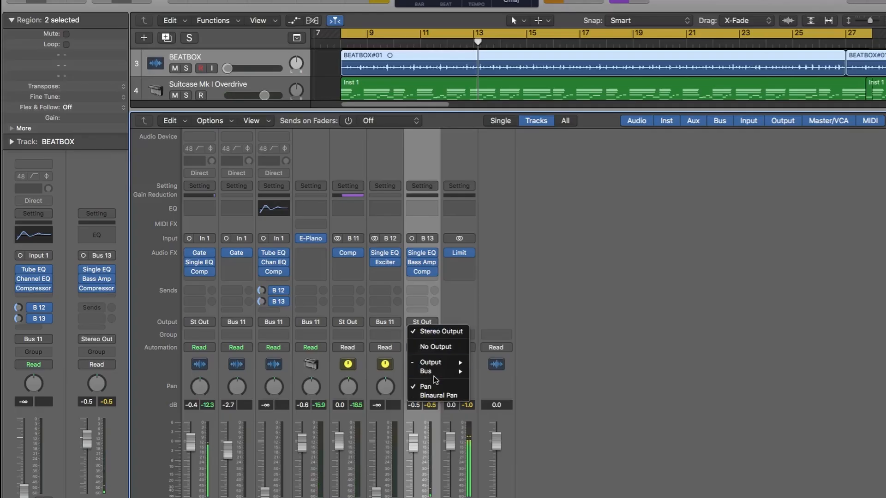
mouse_move(438, 373)
left_click(507, 271)
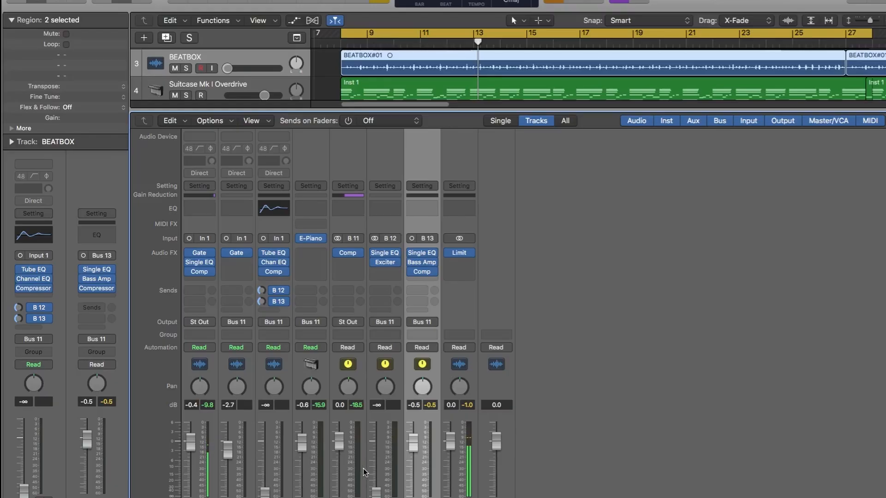
Step: Raise the BBOX shine fader to -4.4 dB and the BEATBOX fader to -3.1 dB
left_click_drag(376, 492, 376, 455)
left_click_drag(264, 491, 265, 450)
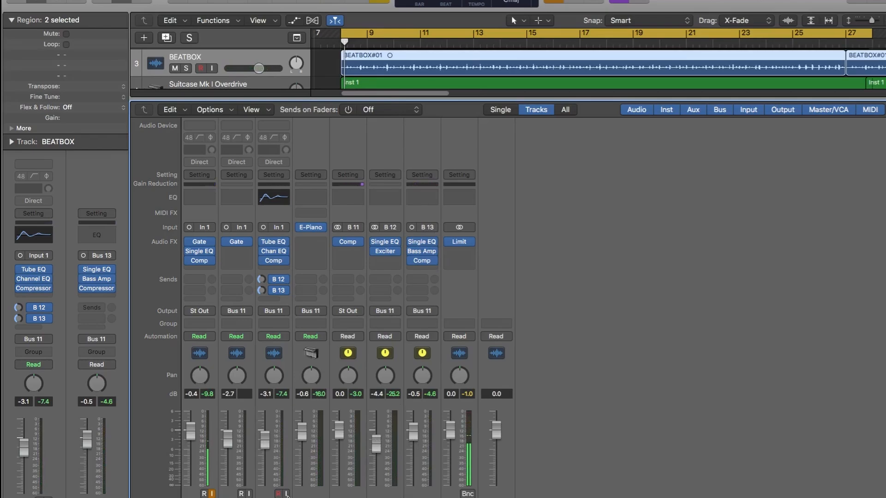
Step: During playback, pull the BBOX bass and BBOX shine faders down and blend them back in at -5.7 dB and -6.0 dB
left_click(420, 481)
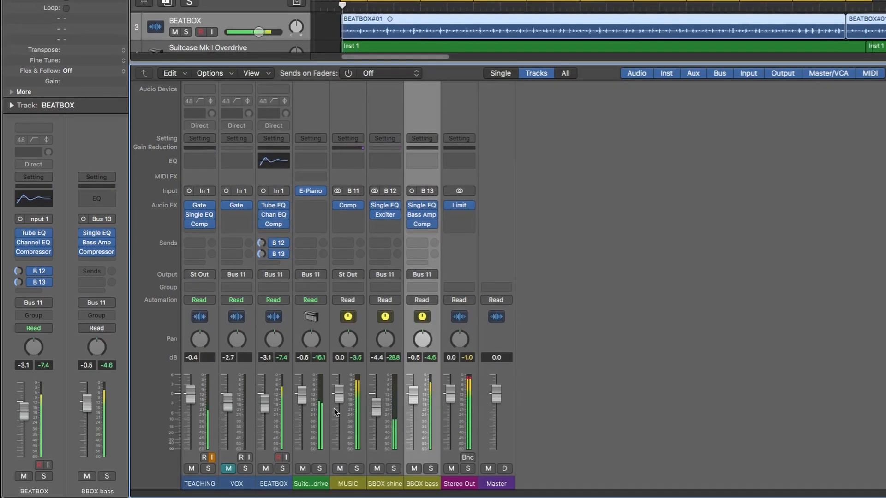
left_click_drag(416, 394, 413, 441)
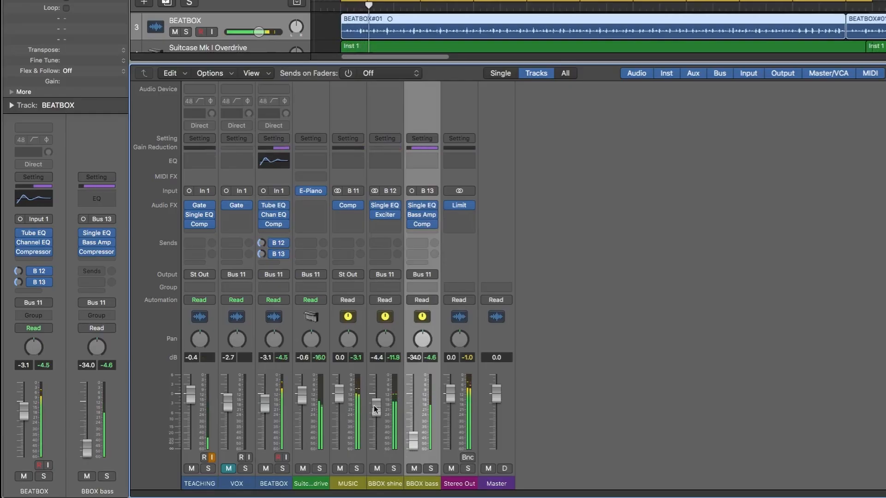
left_click_drag(375, 408, 376, 445)
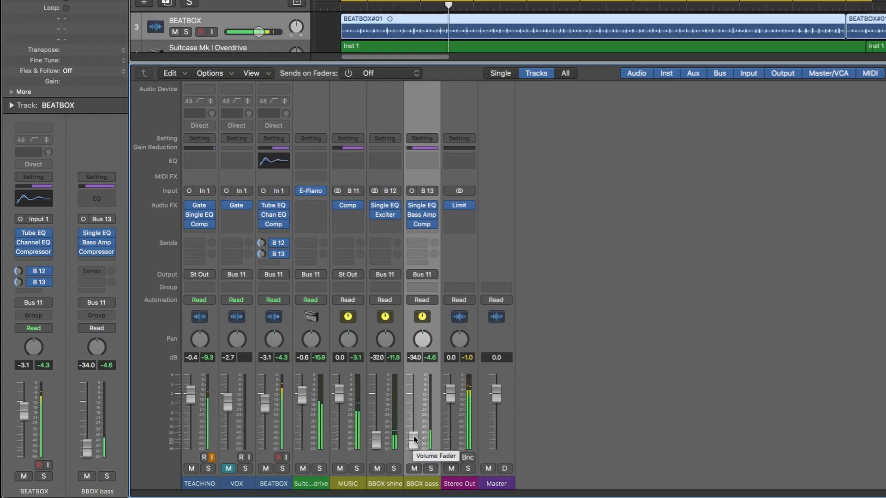
left_click_drag(413, 439, 413, 404)
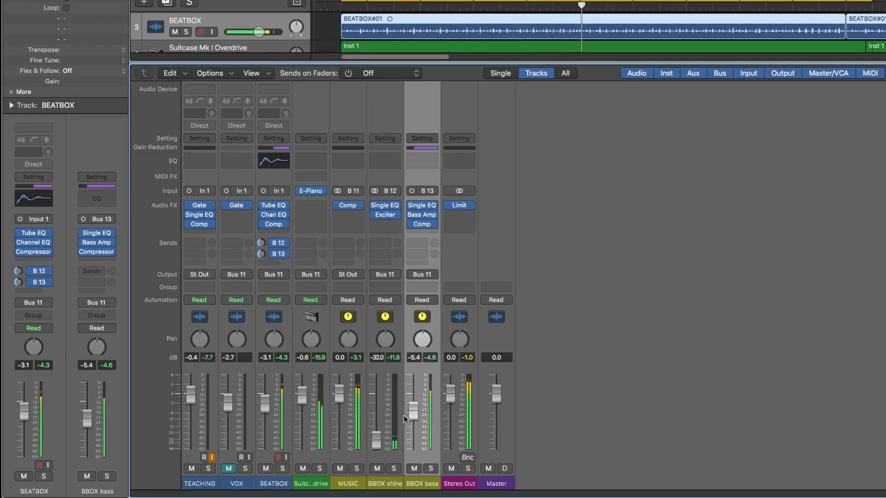
left_click_drag(412, 410, 413, 413)
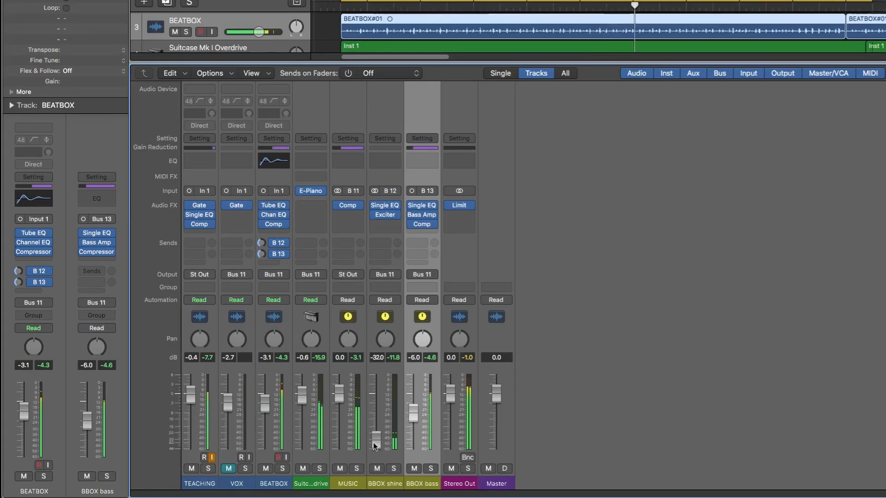
left_click_drag(375, 445, 376, 413)
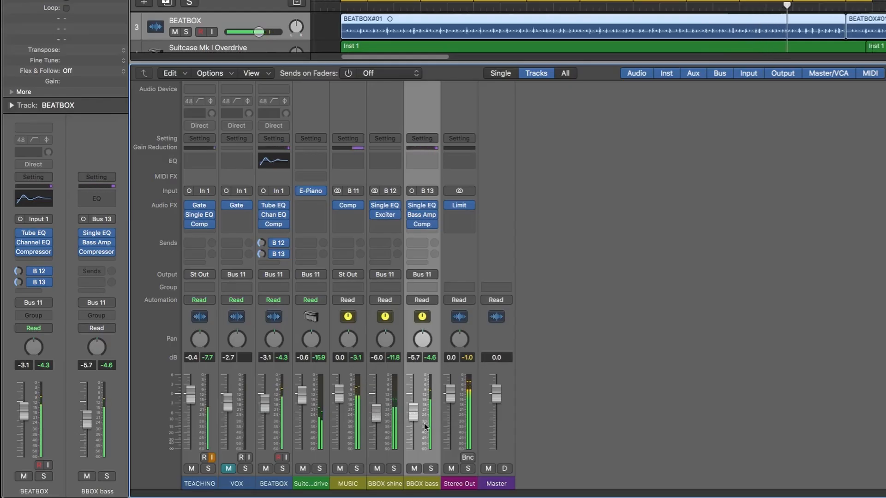
key("space")
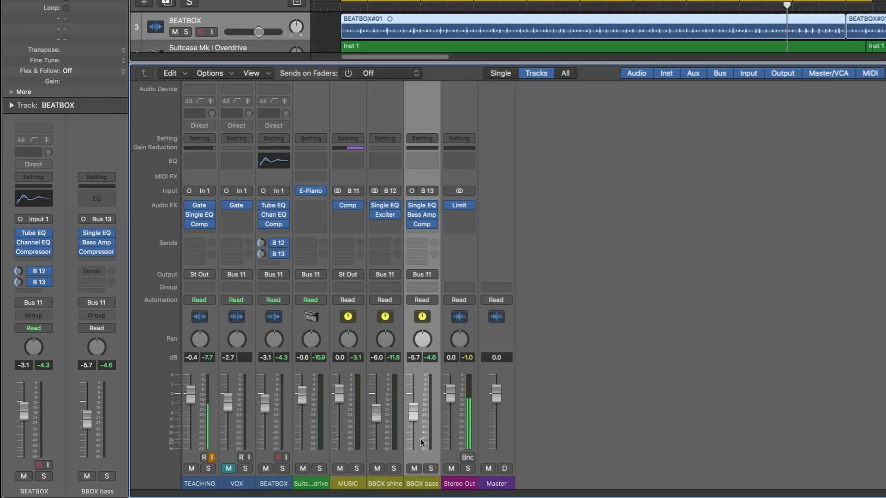
Step: Fine-tune the BBOX shine fader to -5.3 dB and the BBOX bass fader to -5.4 dB while the song plays
left_click(386, 437)
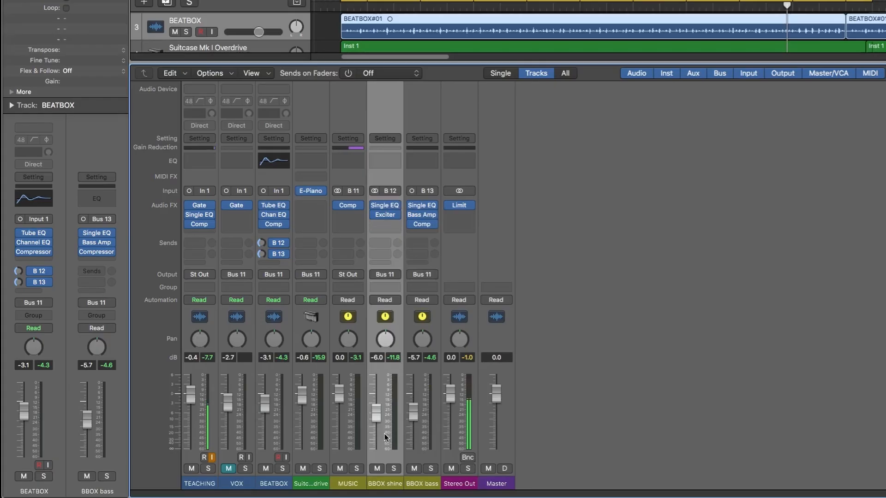
left_click(419, 434)
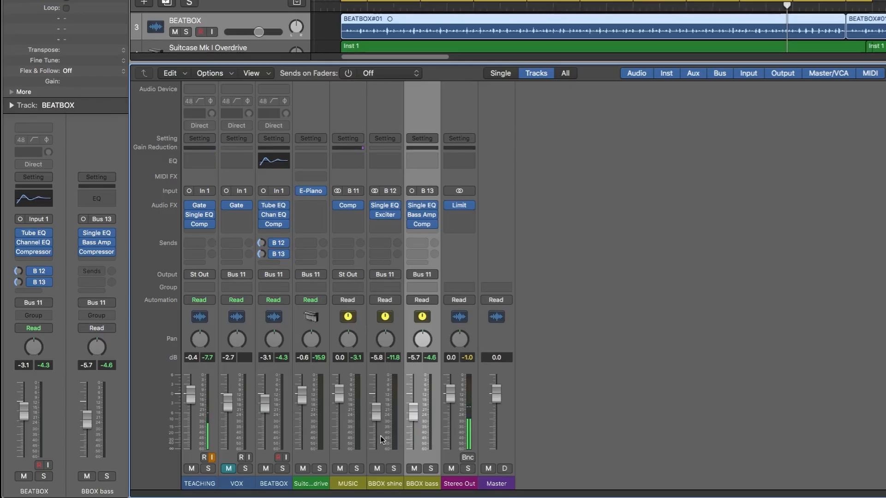
key("space")
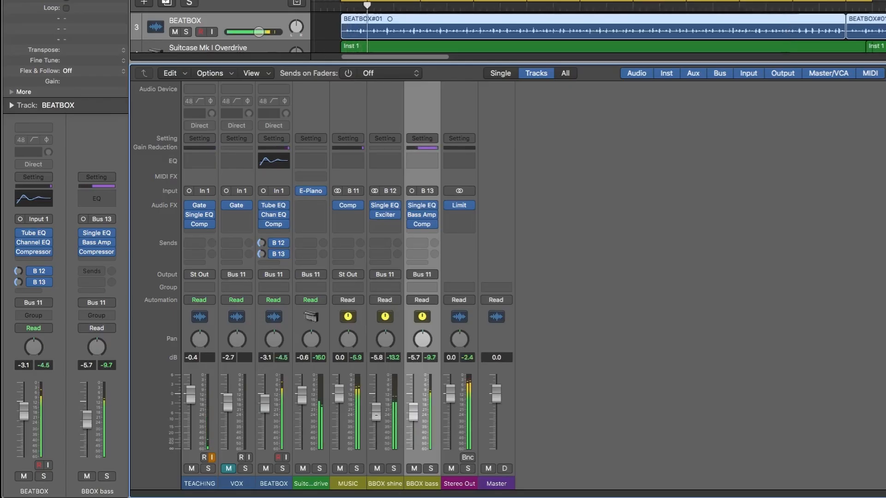
left_click_drag(379, 414, 379, 412)
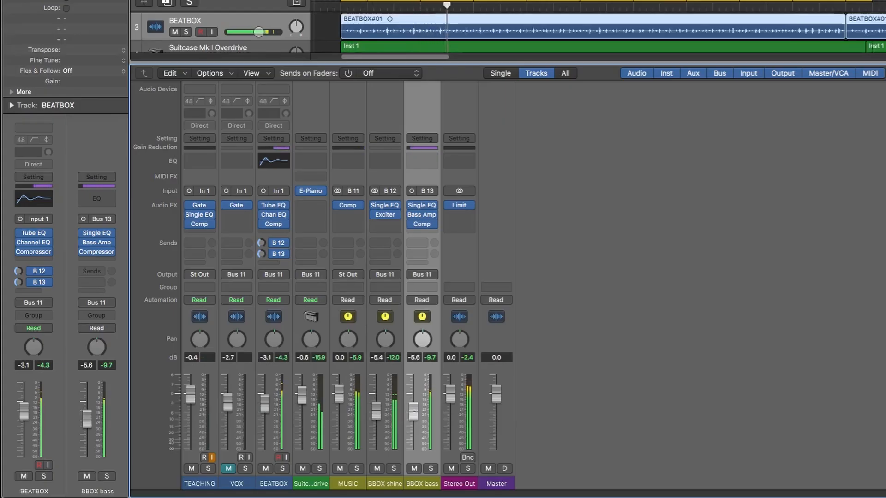
left_click_drag(414, 413, 415, 411)
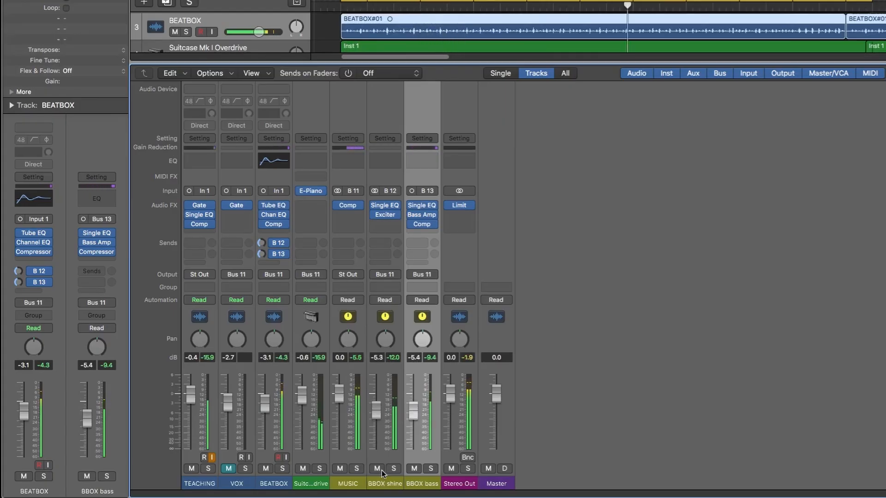
key("space")
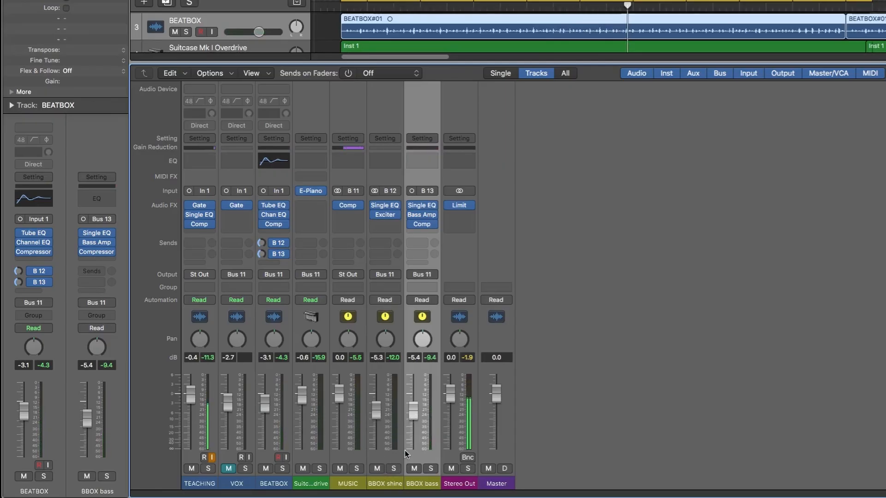
Step: Compare the mix with BBOX shine and BBOX bass muted and unmuted, and lower the BBOX bass fader to -5.9 dB
key("space")
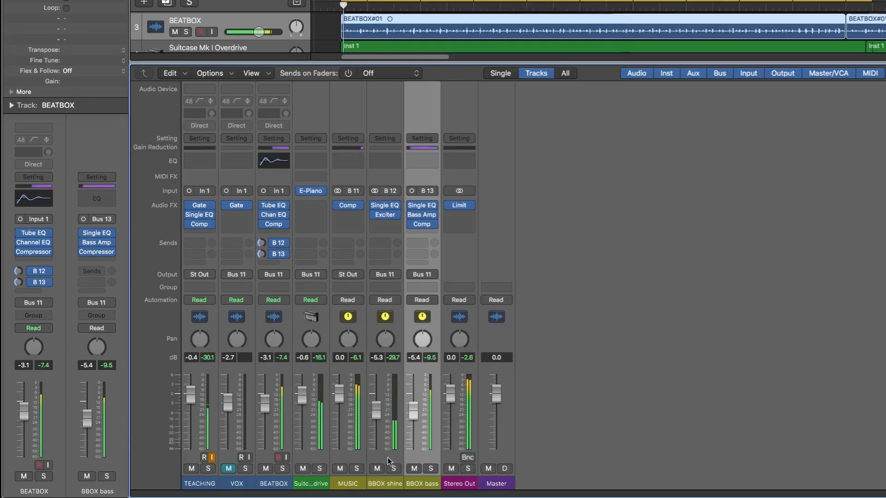
left_click(377, 469)
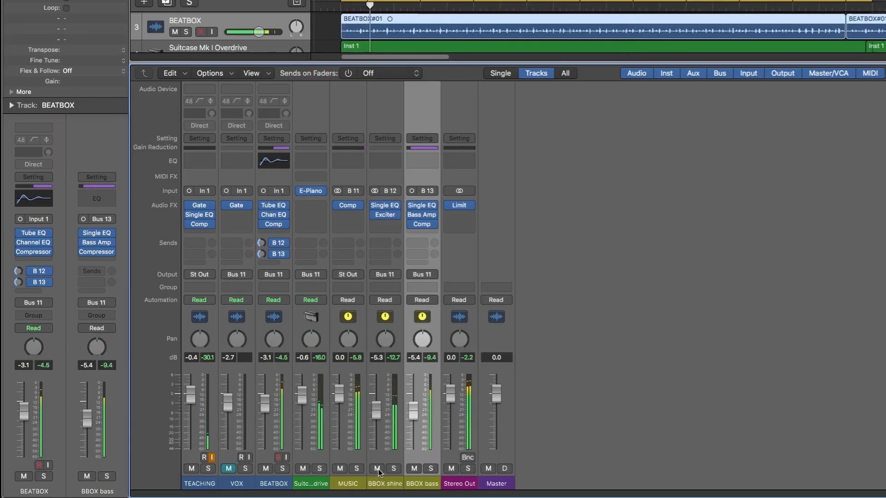
left_click(414, 469)
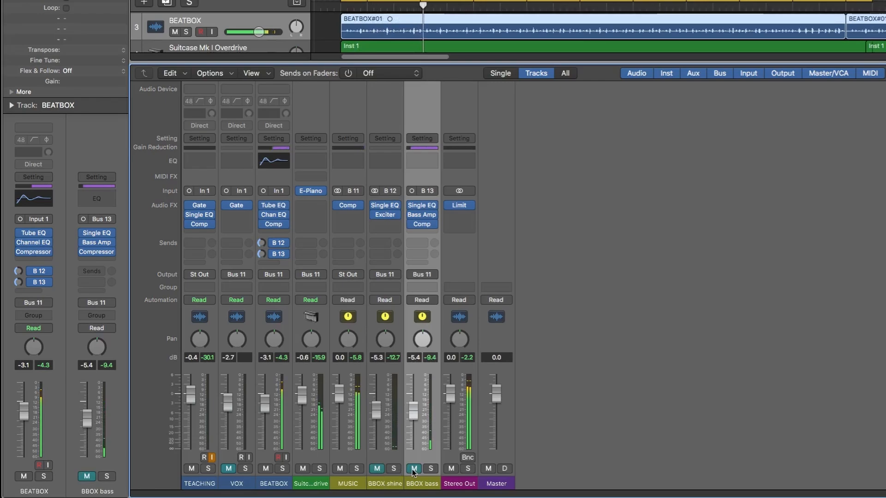
left_click(411, 470)
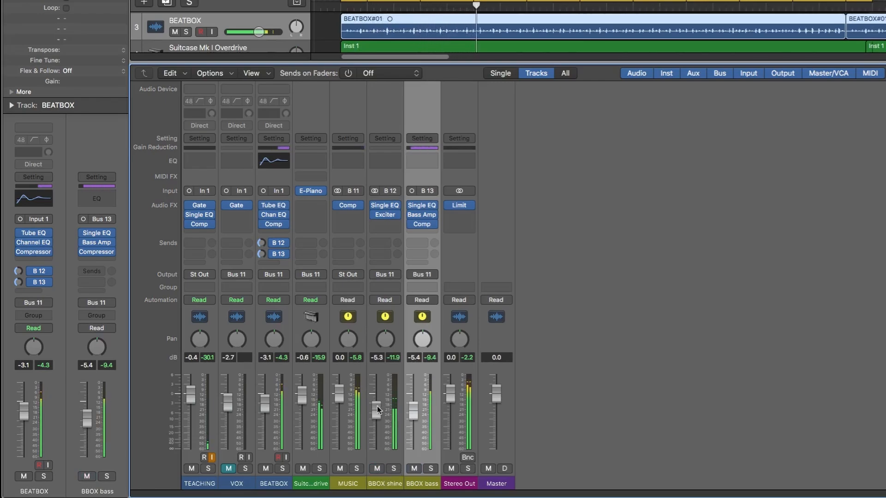
left_click_drag(410, 409, 412, 414)
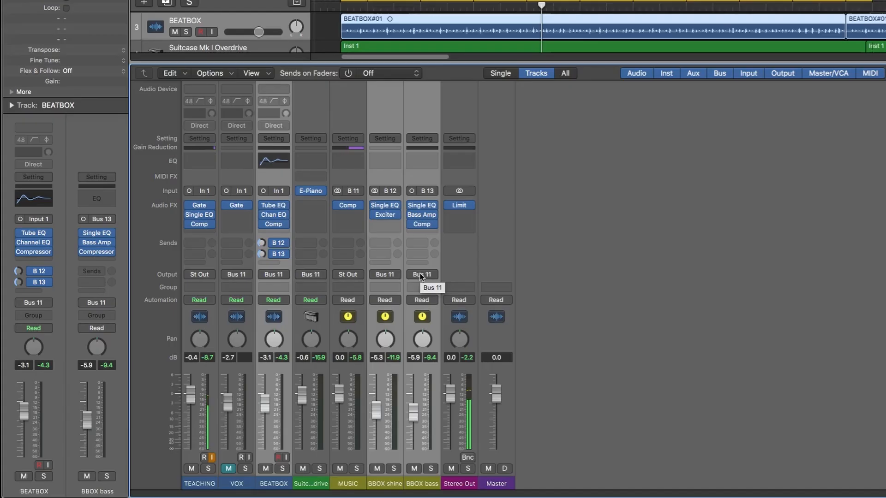
Step: Route the outputs of the selected BEATBOX, BBOX shine and BBOX bass channels to Bus 14
left_click(420, 274)
mouse_move(454, 319)
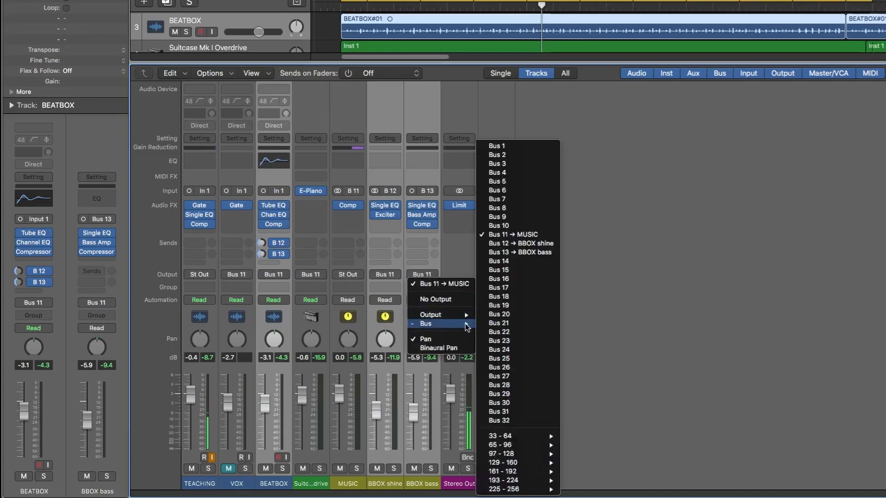
left_click(504, 261)
Step: Rename the new Bus 14 aux channel to BBOX all
double_click(459, 483)
type("BBO")
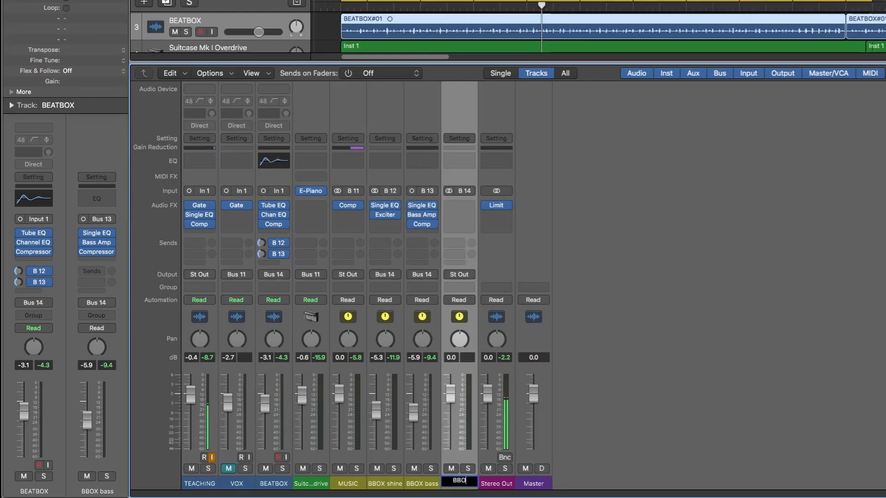
type("S")
key("BackSpace")
type("X all")
key("Return")
Step: Route BBOX all's output to Bus 11 (MUSIC) and raise its fader from silence to -2.3 dB during playback
left_click(461, 276)
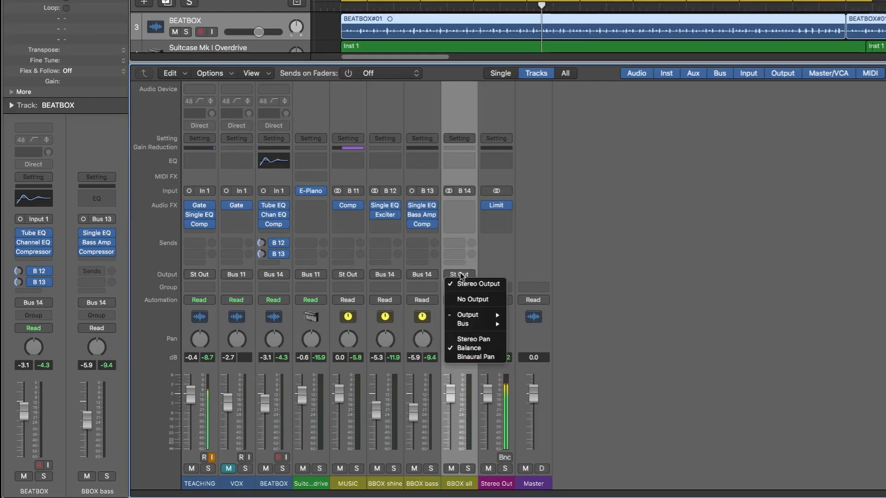
mouse_move(463, 324)
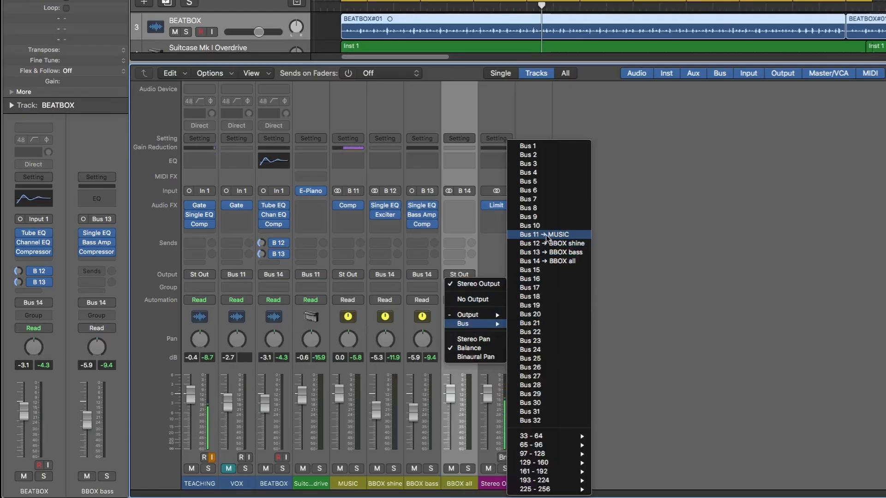
left_click(545, 235)
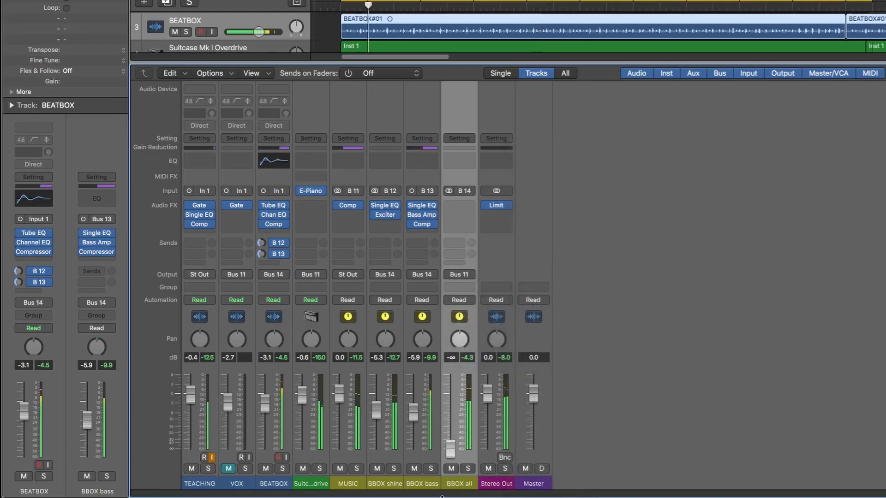
left_click_drag(446, 450, 450, 401)
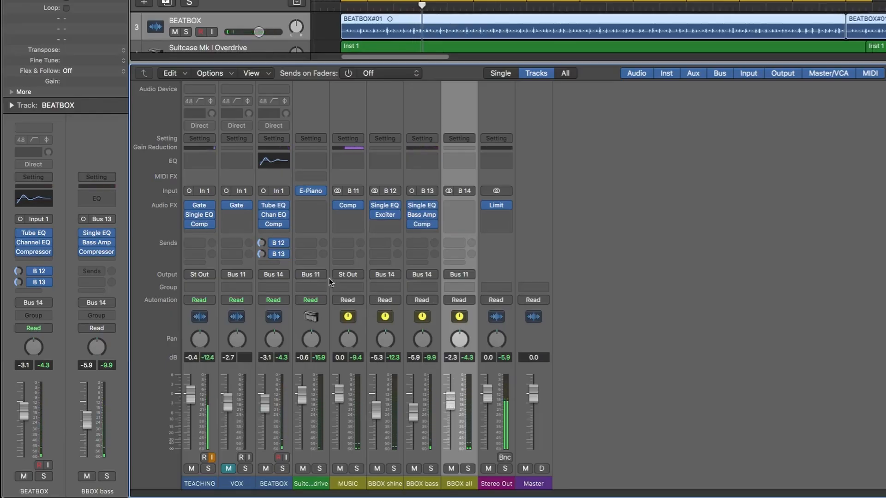
Step: Insert a stereo Multipressor in the first audio effect slot of the BBOX all channel
left_click(467, 205)
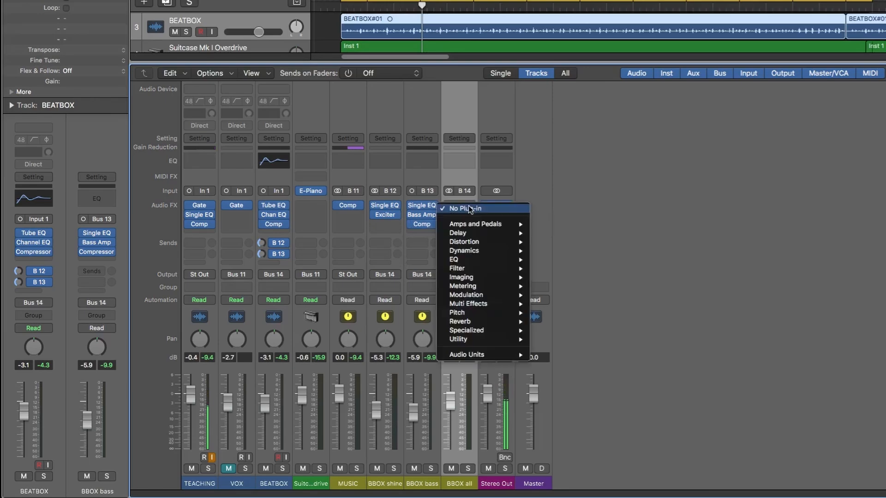
mouse_move(502, 255)
mouse_move(595, 303)
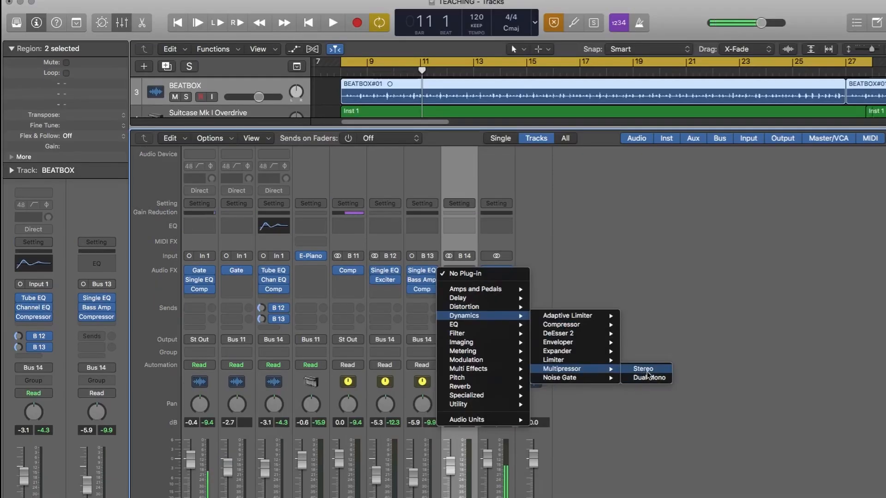
left_click(644, 369)
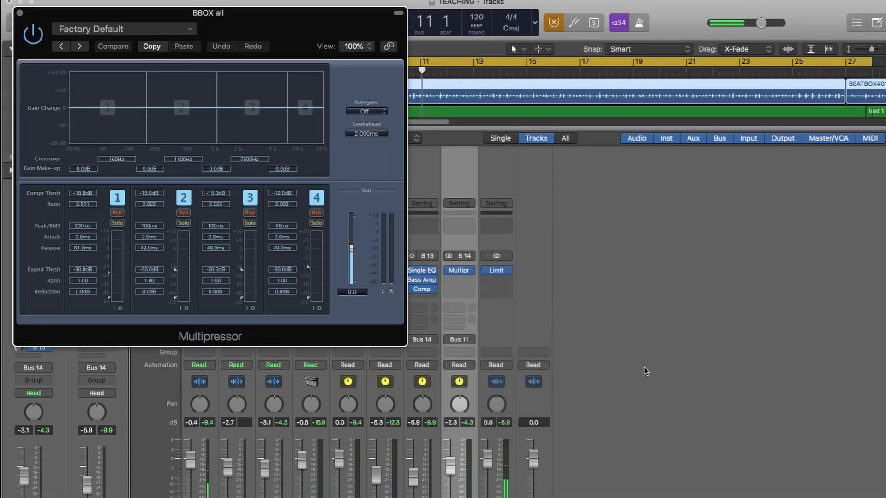
Step: Load the Punchy Deep Fatness preset in the Multipressor and lower its output level to -8.0 dB
key("space")
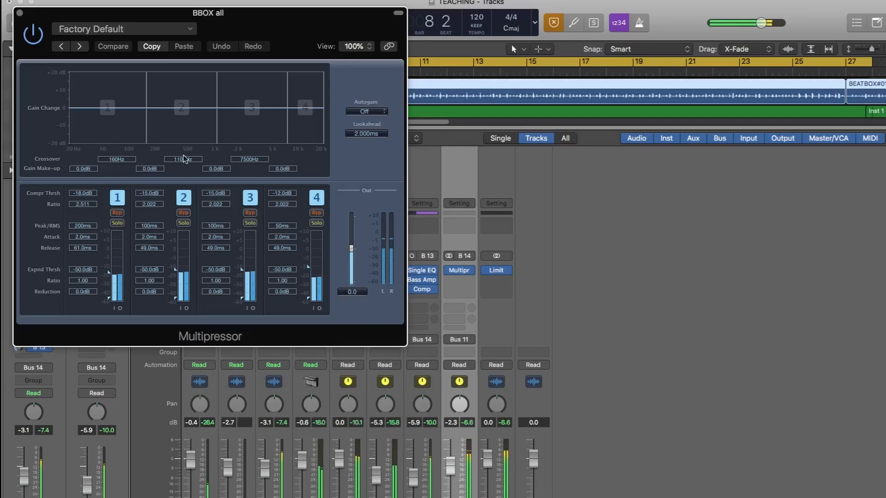
left_click(172, 29)
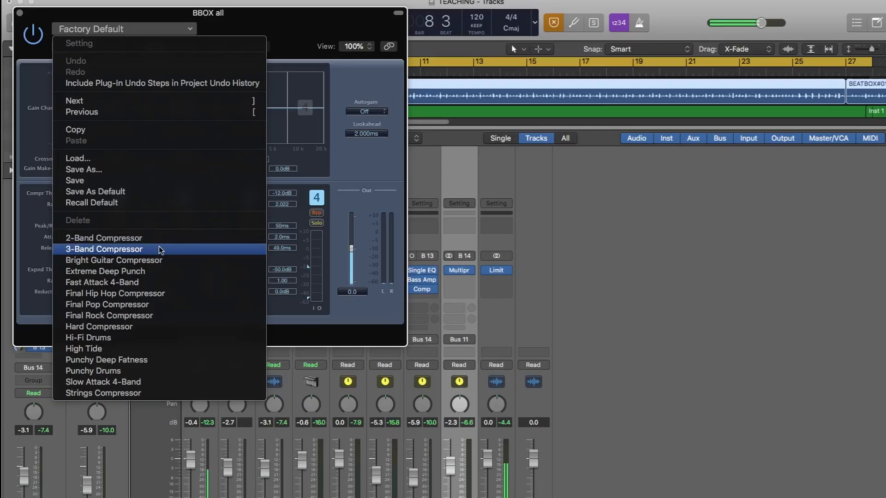
left_click(106, 360)
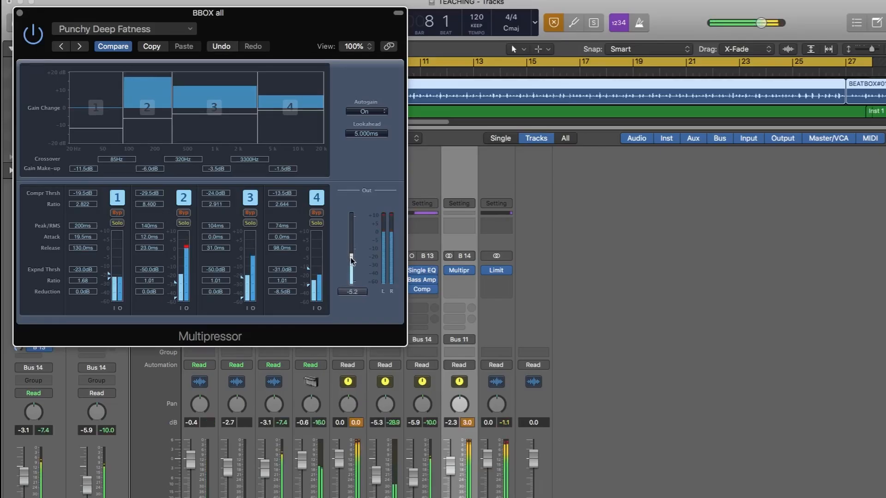
mouse_move(352, 260)
left_mouse_down()
mouse_move(349, 310)
mouse_move(352, 265)
left_mouse_up()
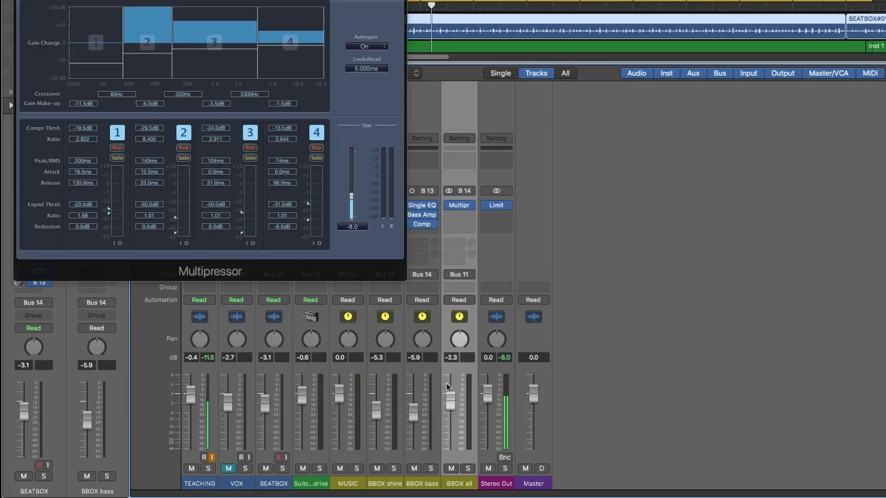
Step: Raise the BBOX all fader to -1.6 dB and lower its Multipressor's output level to about -9.2 dB
left_click_drag(450, 400, 448, 398)
left_click(493, 424)
left_click(460, 420)
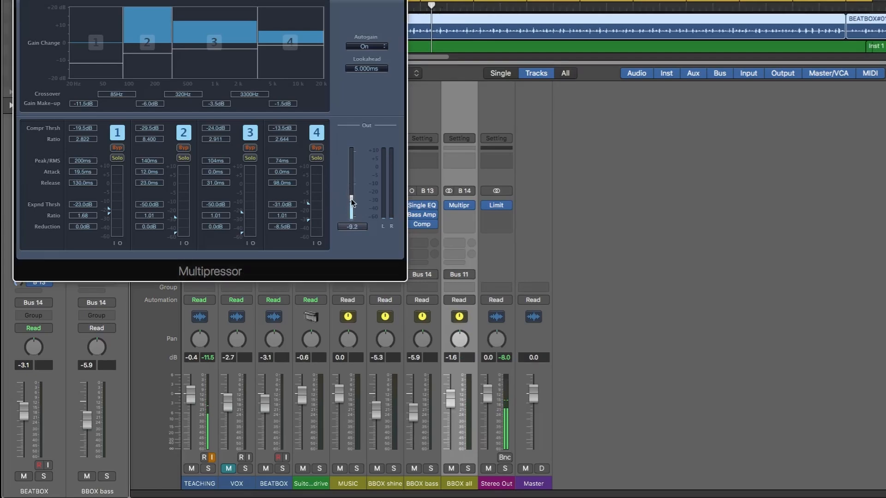
left_click_drag(351, 199, 351, 201)
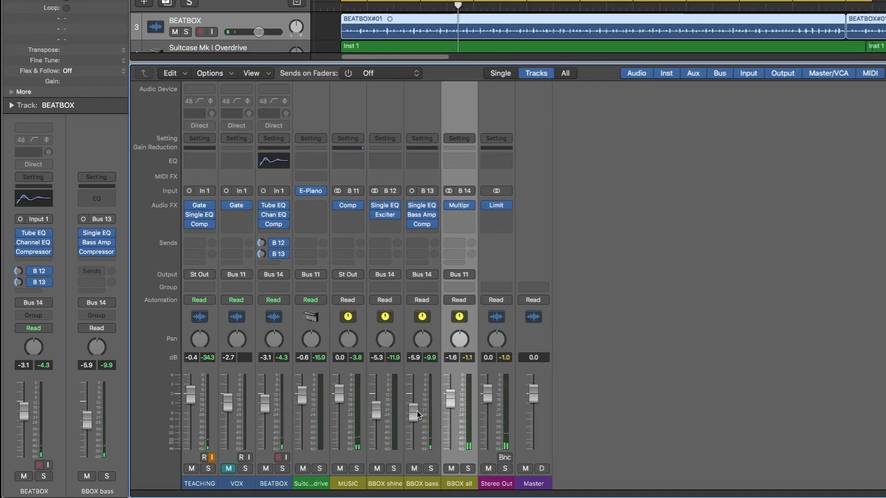
Step: Raise the BBOX bass fader to -2.3 dB and lower the BBOX all fader to -2.4 dB while playing back the mix
mouse_move(414, 412)
left_mouse_down()
mouse_move(412, 384)
mouse_move(414, 403)
left_mouse_up()
key("space")
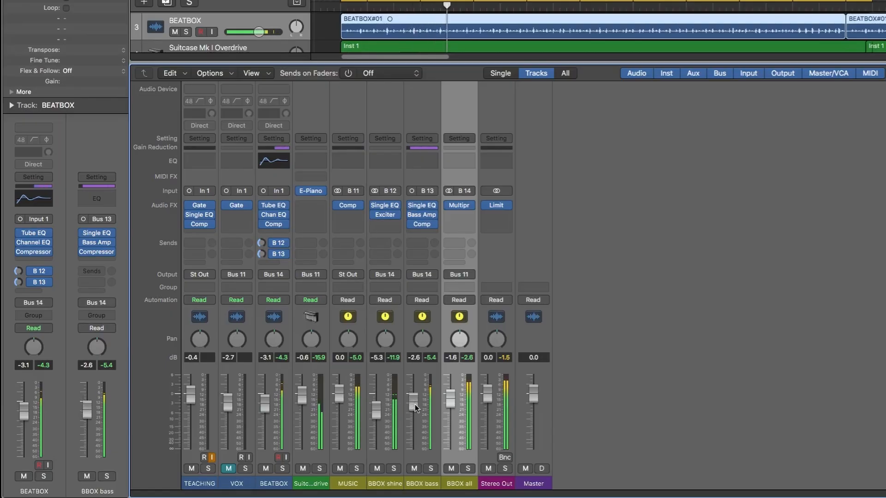
key("space")
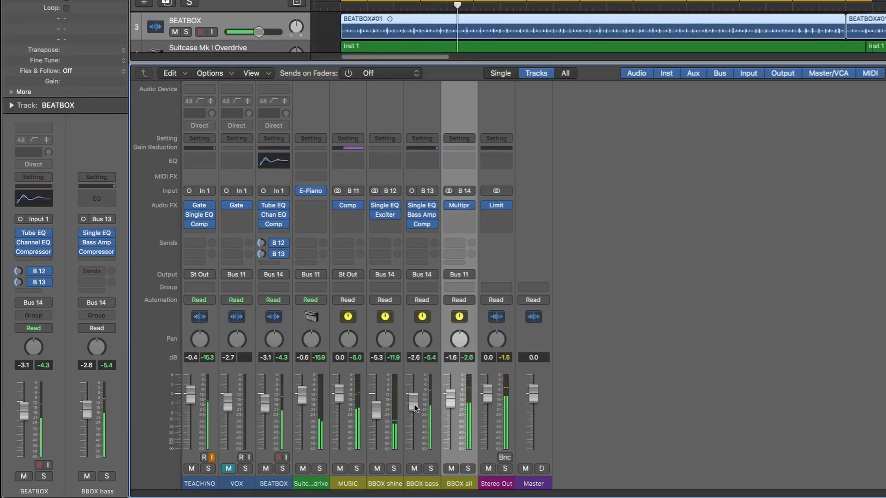
left_click_drag(414, 406, 414, 405)
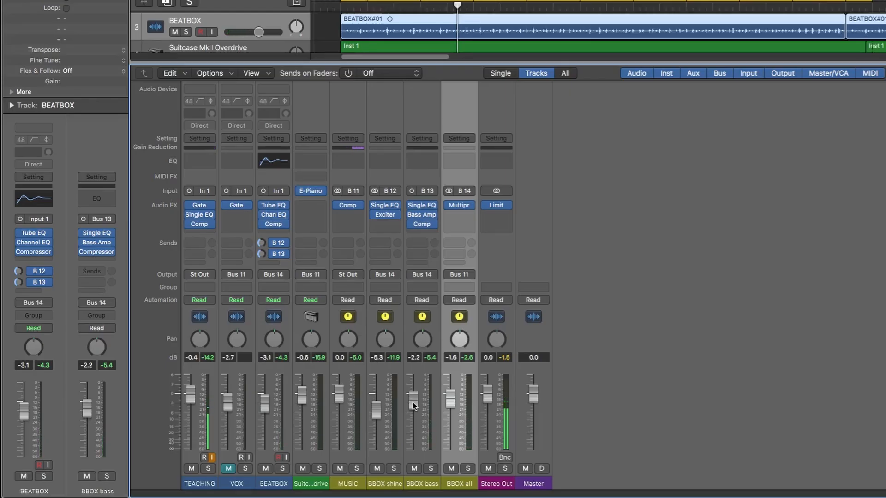
key("space")
left_click_drag(413, 402, 413, 402)
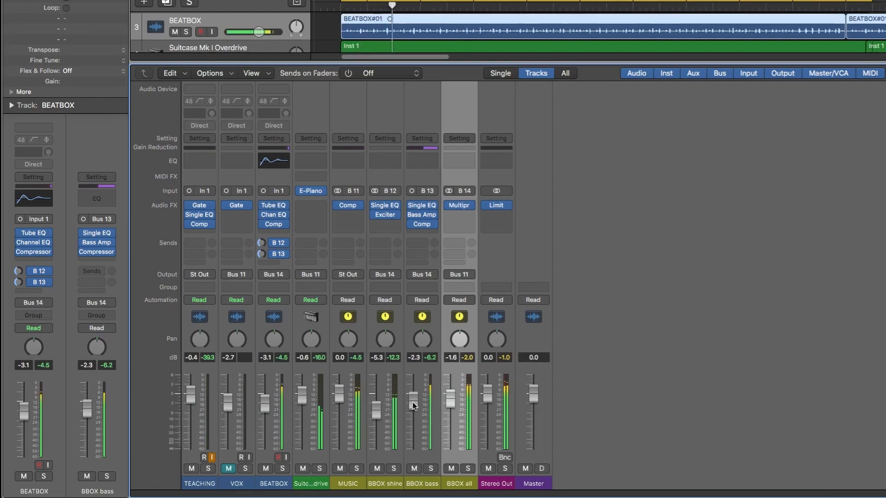
left_click_drag(450, 402, 450, 405)
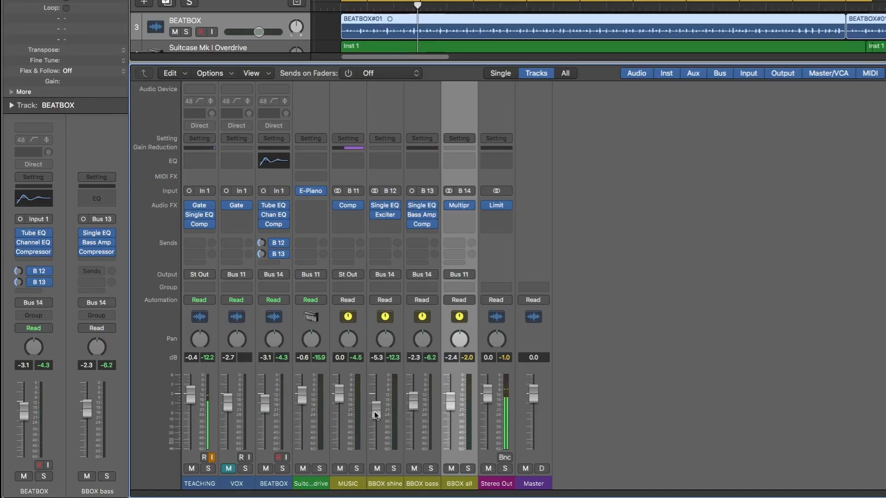
Step: Create a new VCA for the BEATBOX, BBOX shine and BBOX bass channels and set its fader to -0.1 dB
left_click(273, 427)
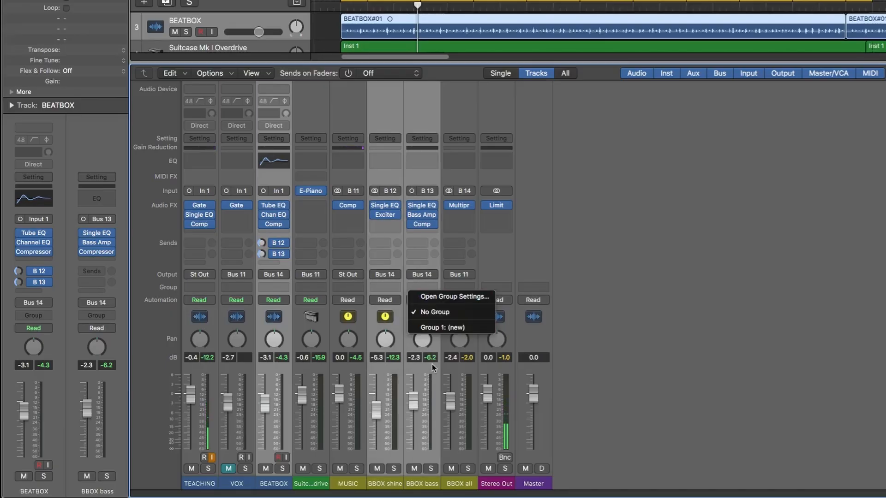
right_click(431, 365)
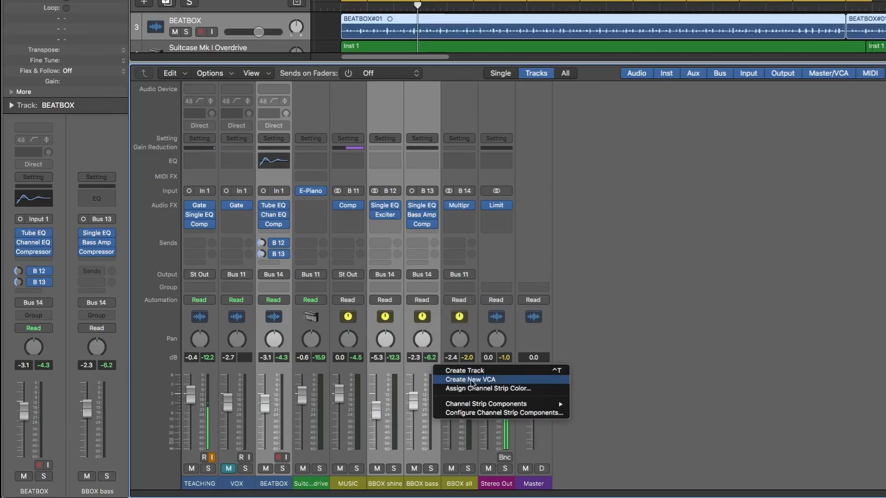
left_click(487, 381)
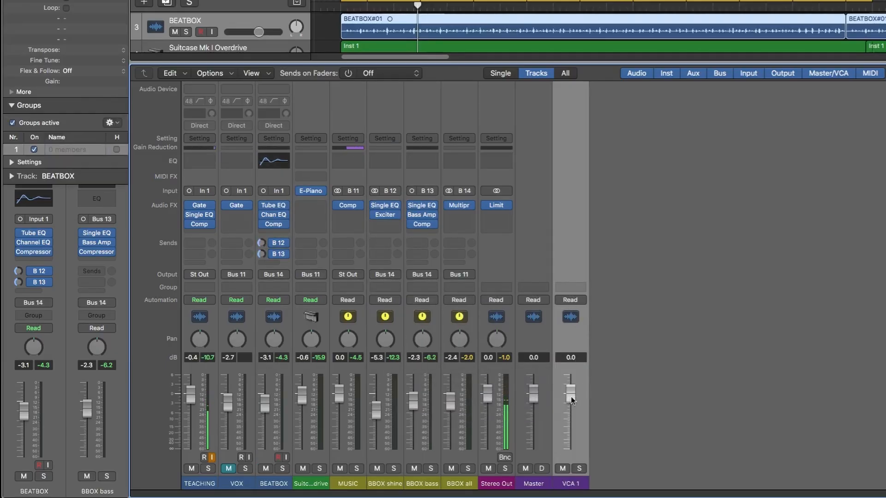
mouse_move(571, 399)
left_mouse_down()
mouse_move(572, 424)
mouse_move(571, 401)
left_mouse_up()
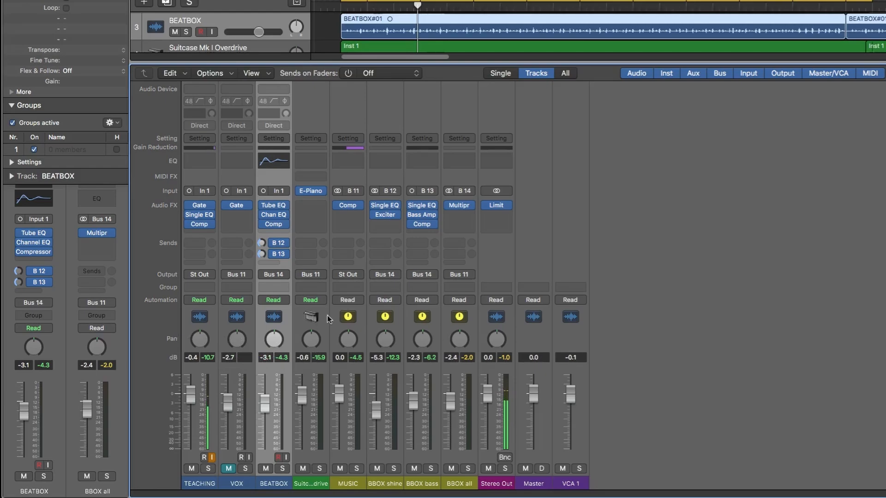
Step: Show the VCA component and hide the Automation component in the mixer channel strips
right_click(396, 329)
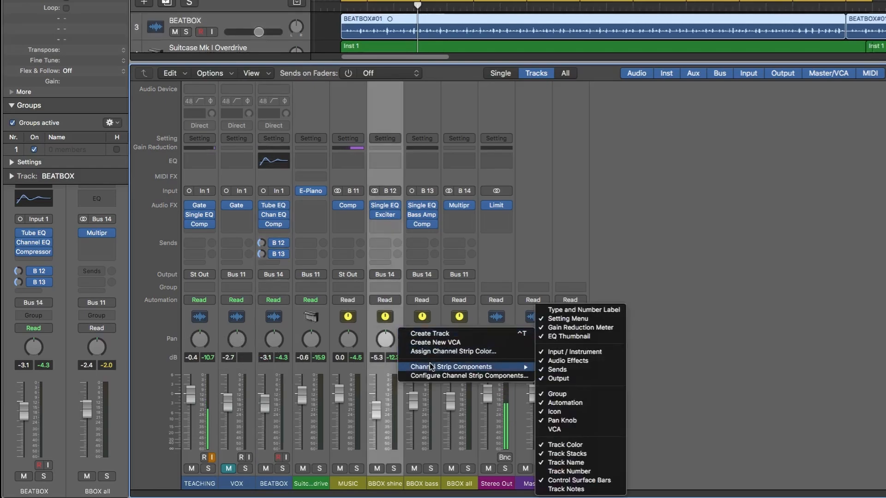
mouse_move(508, 367)
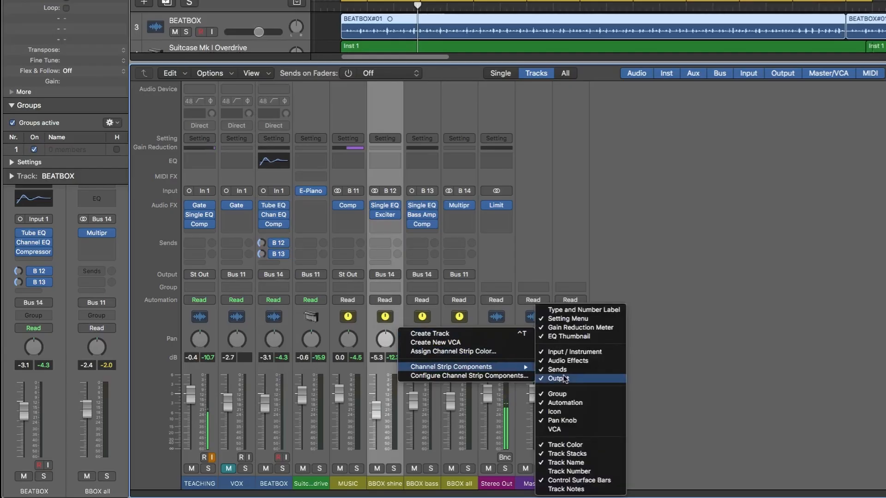
left_click(560, 426)
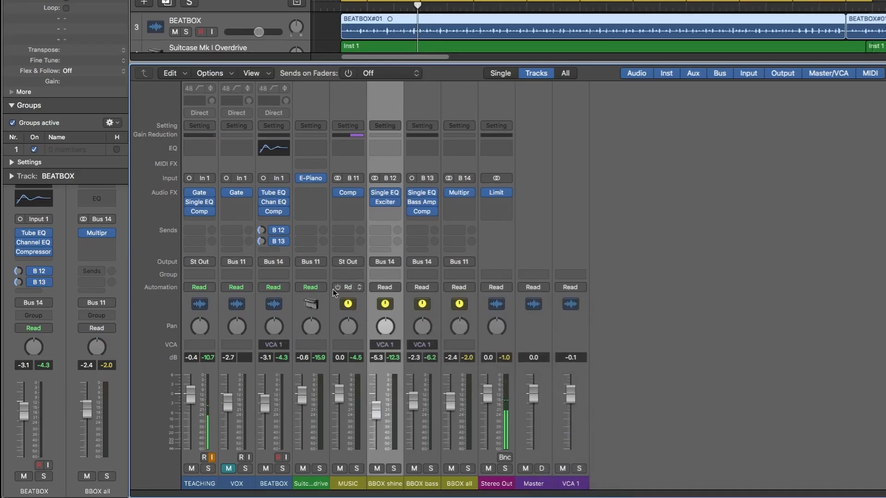
right_click(433, 318)
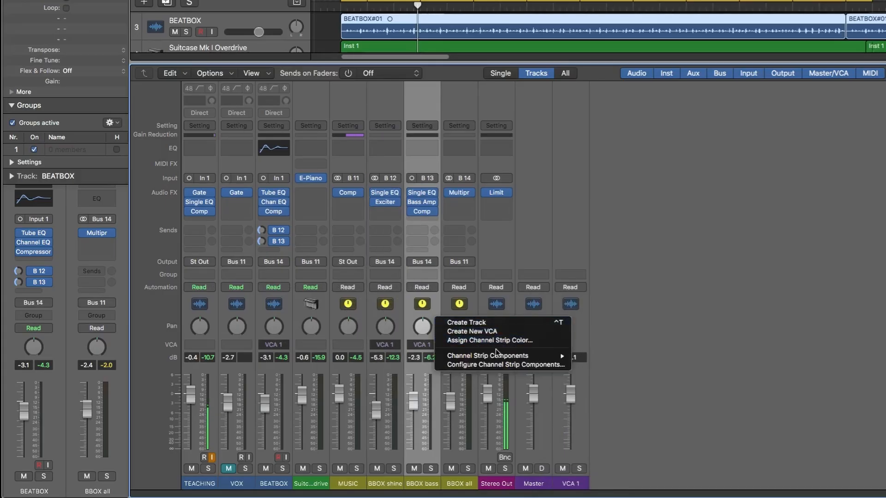
mouse_move(499, 357)
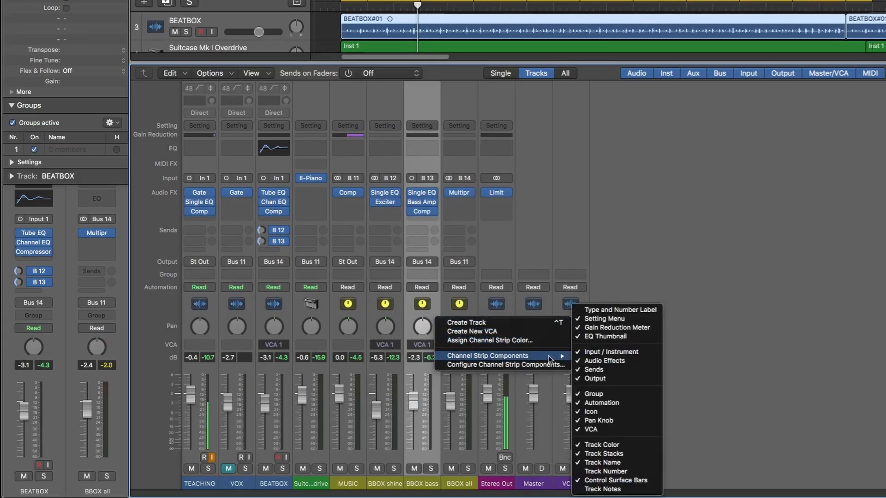
left_click(585, 401)
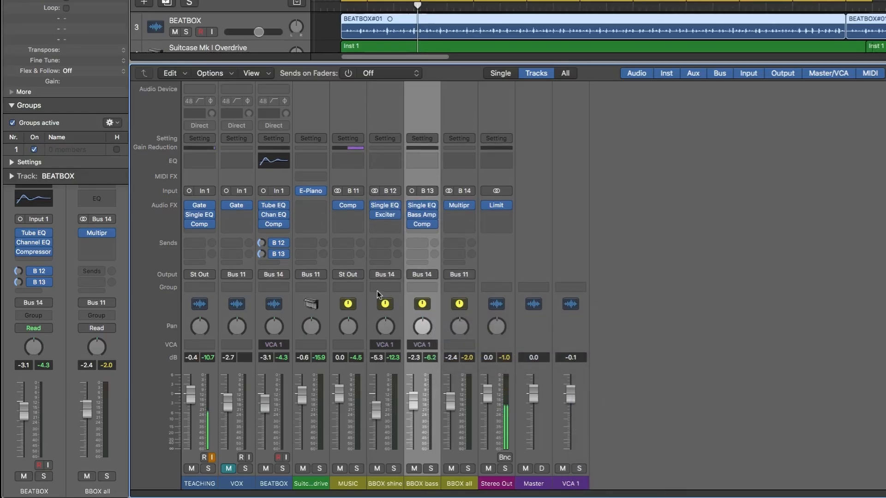
Step: Play the mix and sweep the VCA 1 fader far down and back up to -0.5 dB
mouse_move(287, 243)
key("space")
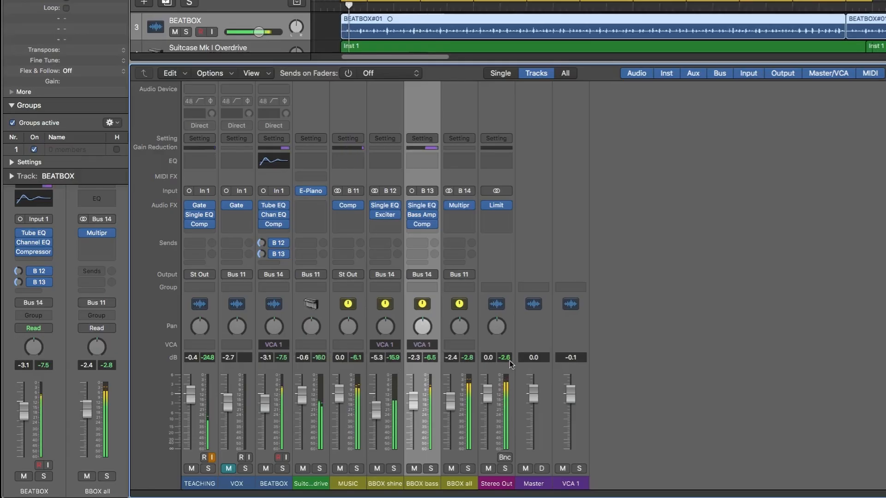
left_click_drag(571, 396, 571, 439)
left_click_drag(548, 476, 567, 394)
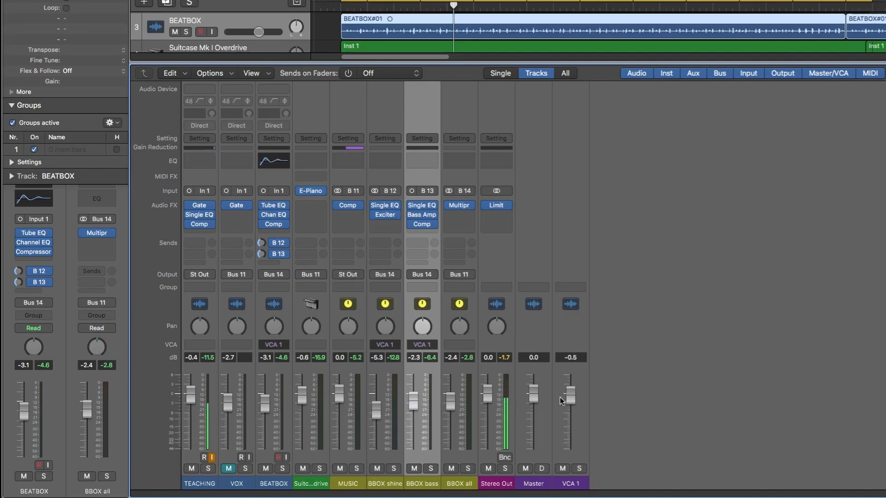
Step: Lower the VCA 1 fader to -10.4 dB during playback
key("space")
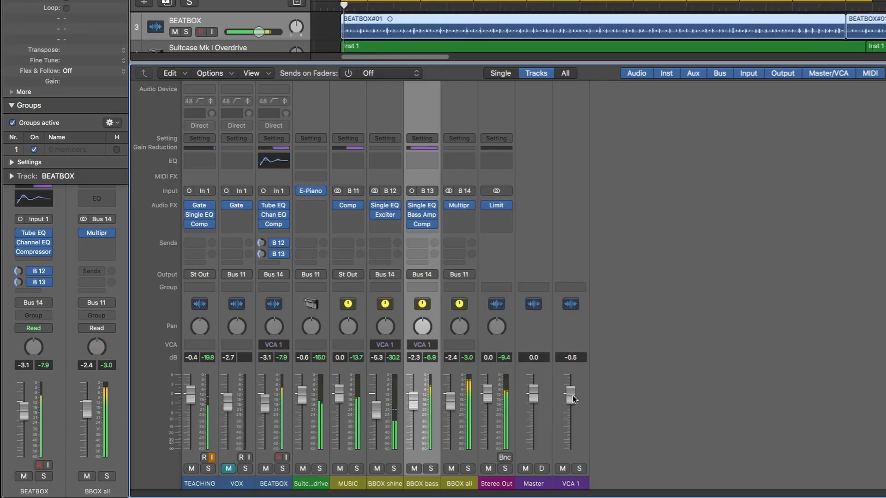
left_click_drag(573, 399, 572, 426)
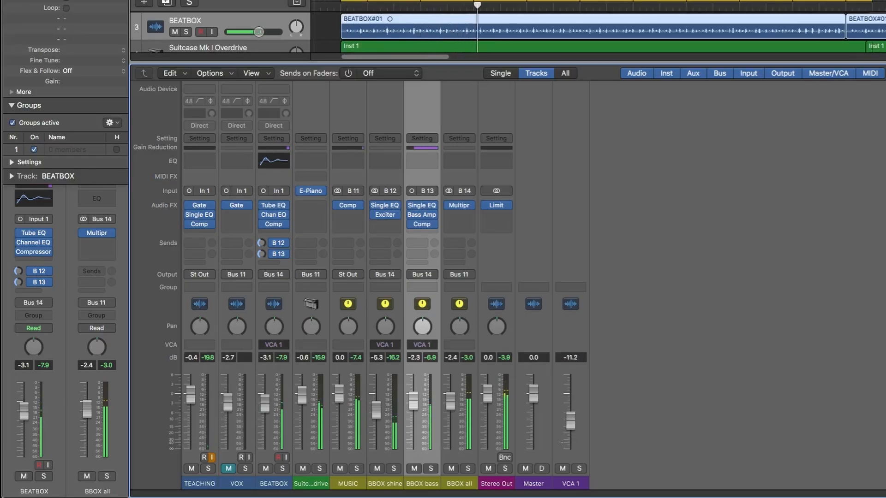
left_click_drag(573, 426, 572, 425)
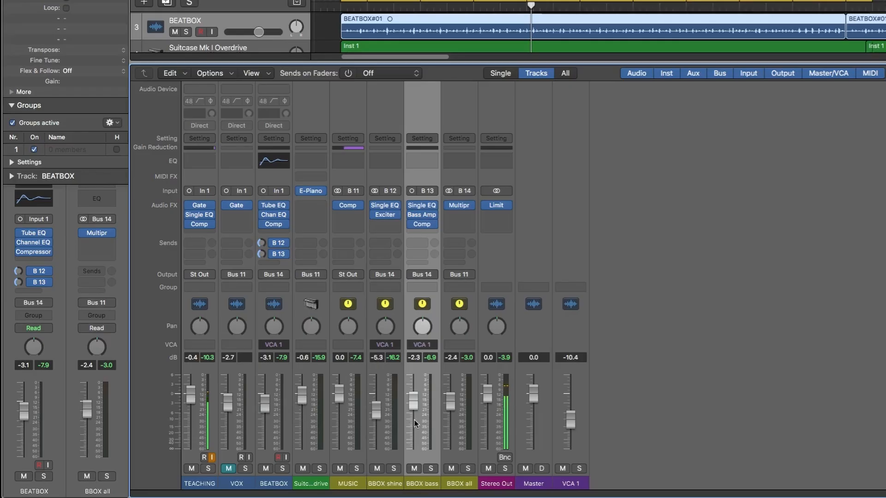
Step: Raise the BBOX all fader to -1.6 dB and, after reviewing its Multipressor output, lower VCA 1 to -10.6 dB
left_click(456, 425)
left_click_drag(452, 406, 452, 402)
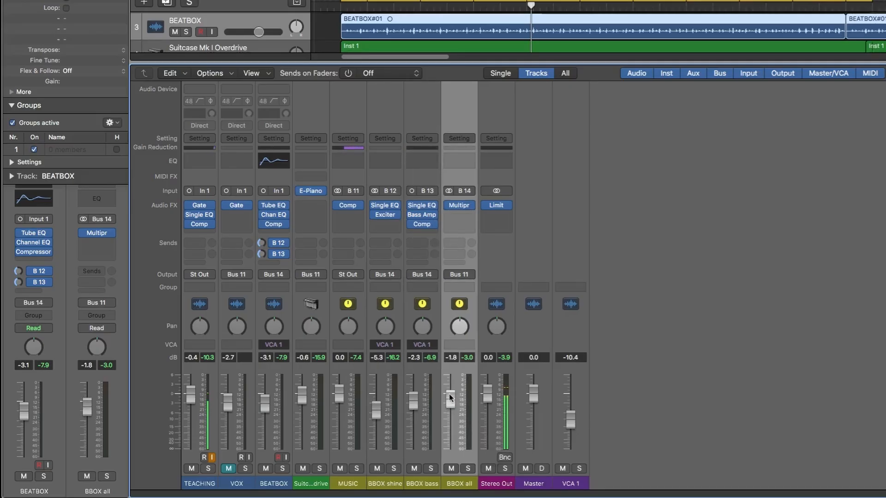
left_click_drag(450, 403, 450, 401)
left_click(460, 205)
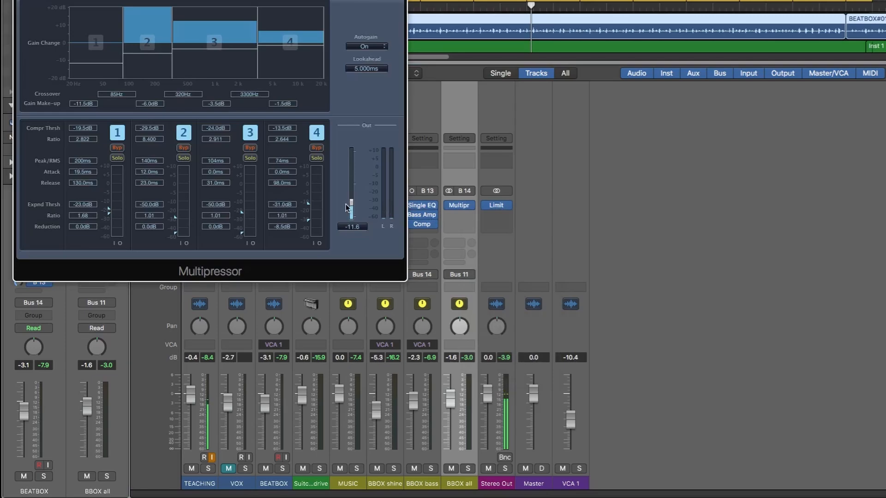
key("super+w")
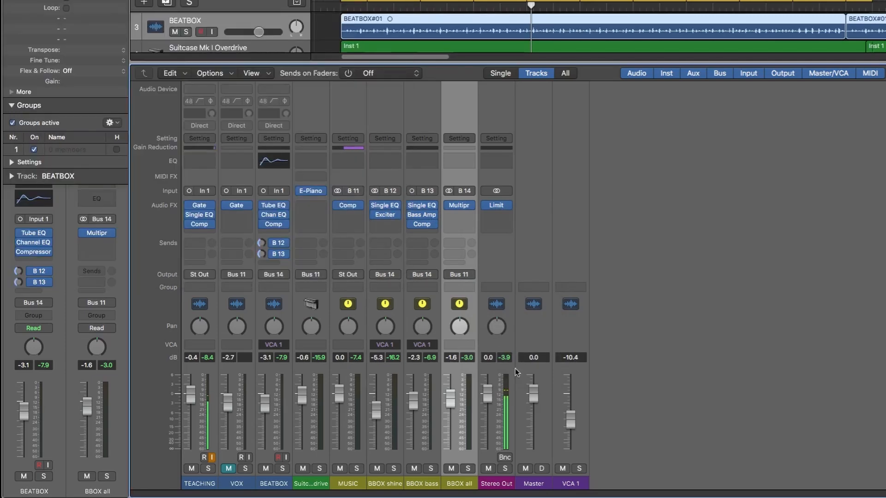
left_click_drag(570, 422, 570, 424)
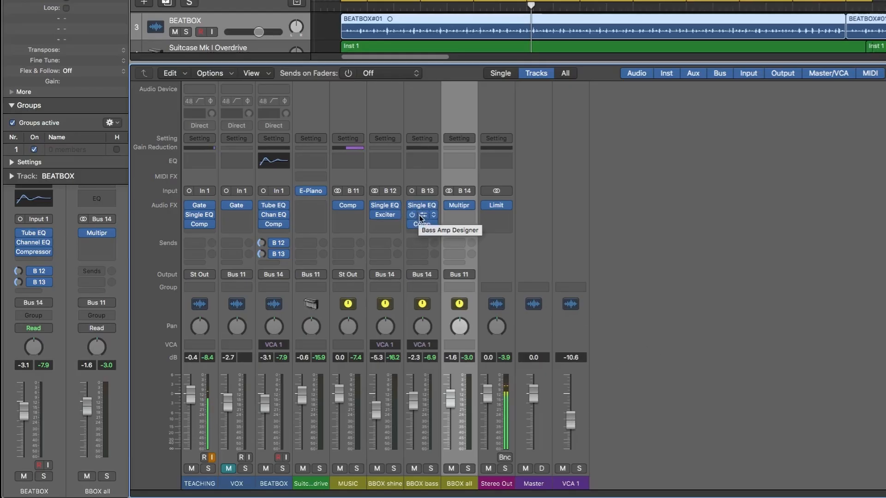
Step: Review the Exciter and Single Band EQ settings on BBOX shine and select the BBOX shine, BBOX bass and BEATBOX channels in turn
left_click(386, 215)
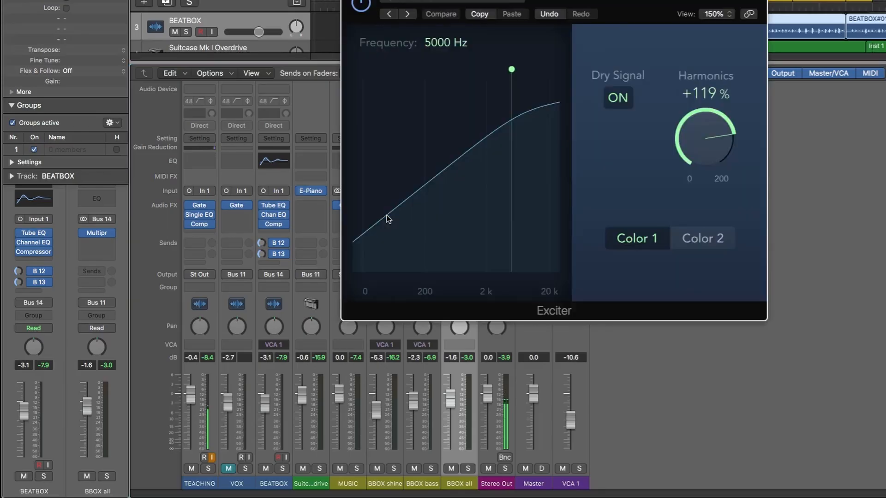
key("super+w")
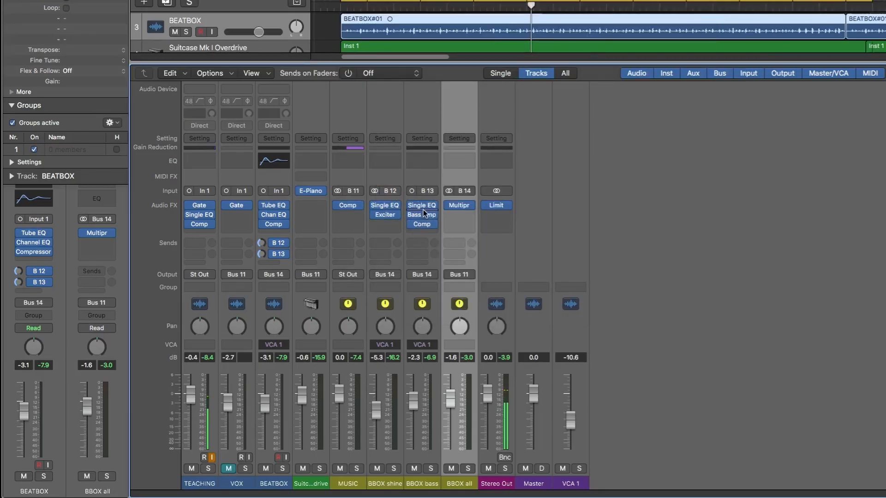
mouse_move(422, 206)
mouse_move(386, 206)
left_click(384, 203)
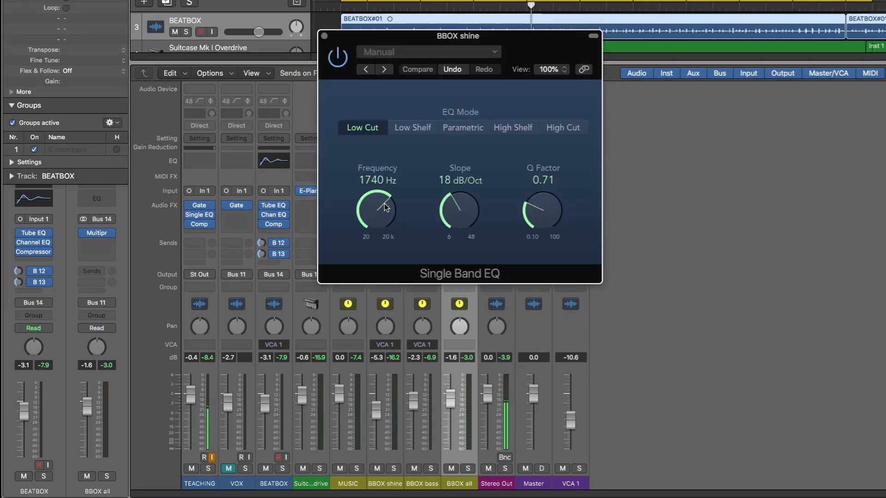
left_click(328, 39)
left_click(397, 379)
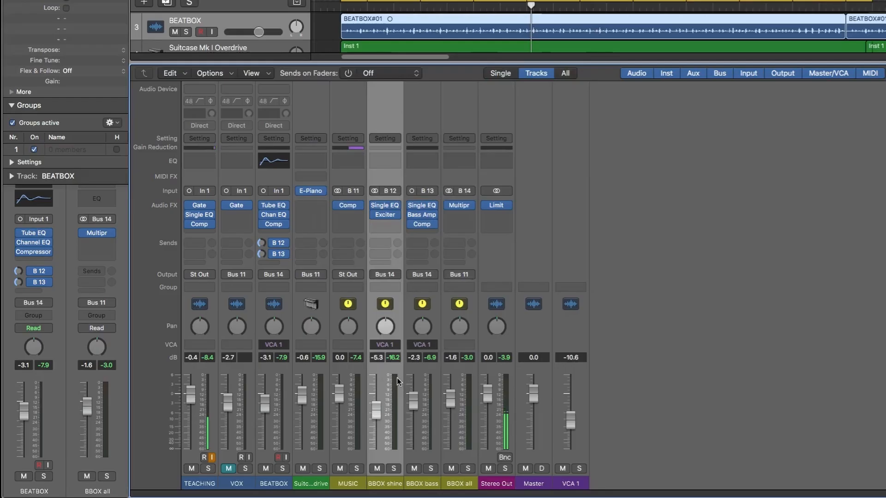
left_click(426, 369)
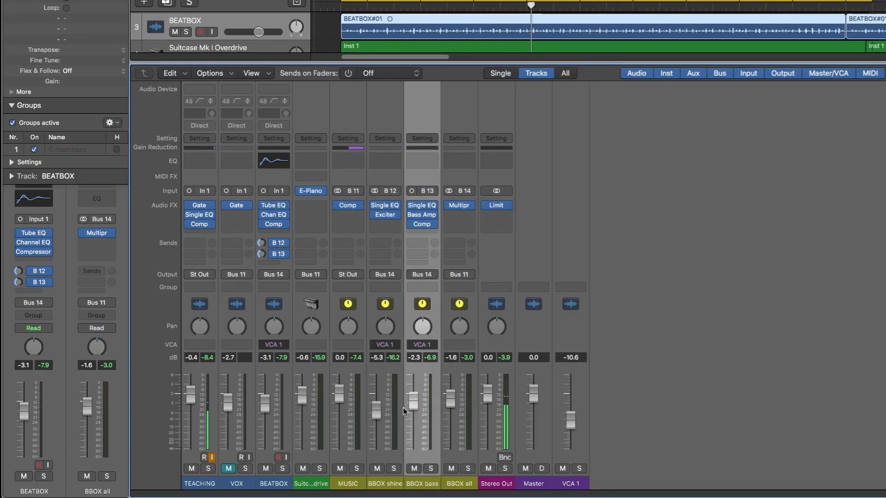
left_click(285, 400)
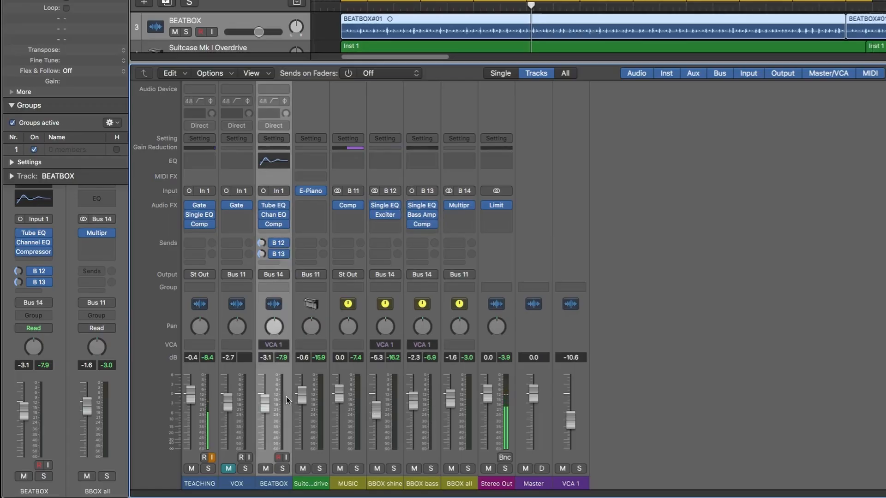
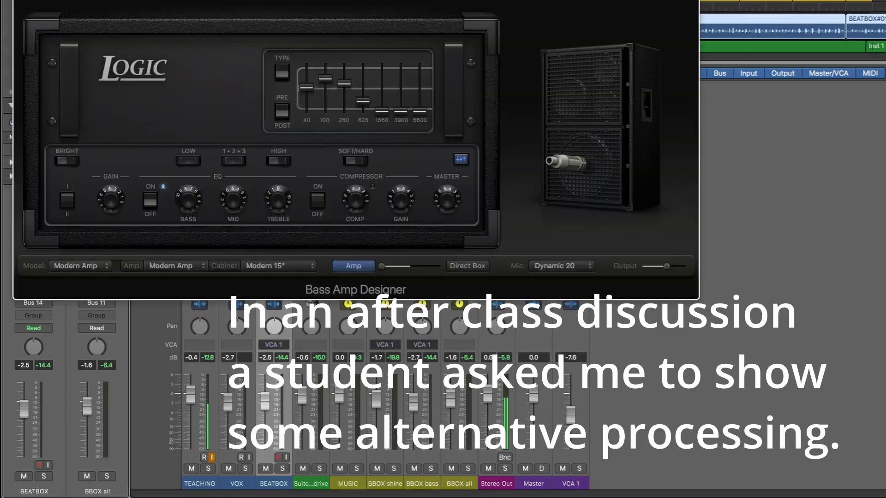
Step: Bypass Bass Amp Designer on the BBOX bass channel and insert a mono Phat FX between it and the Compressor
left_click(21, 0)
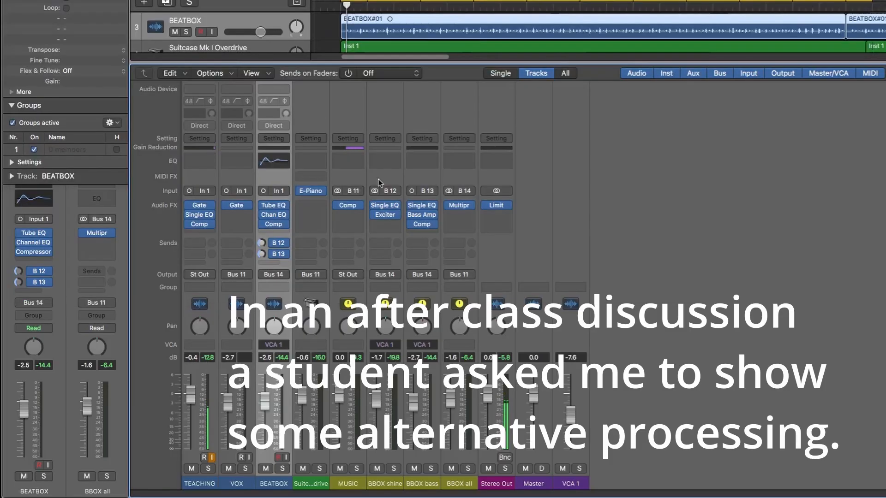
left_click(411, 216)
scroll(420, 231, "down", 1)
left_click(421, 224)
mouse_move(459, 304)
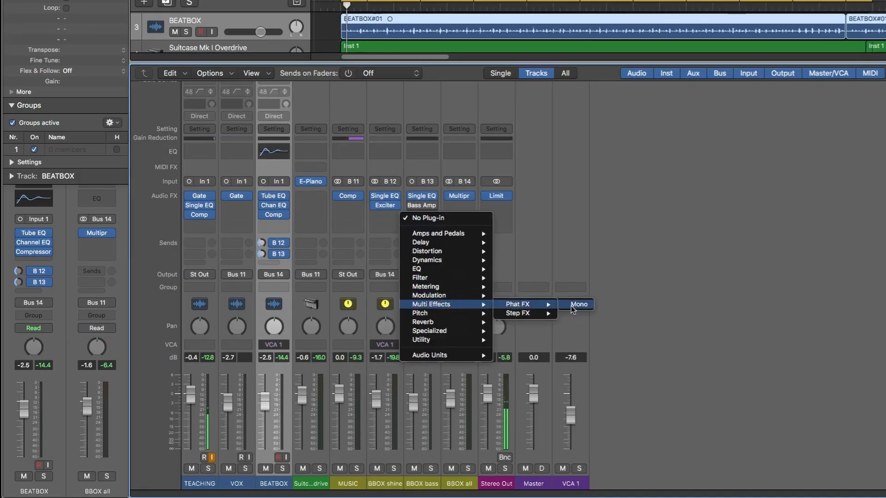
left_click(571, 305)
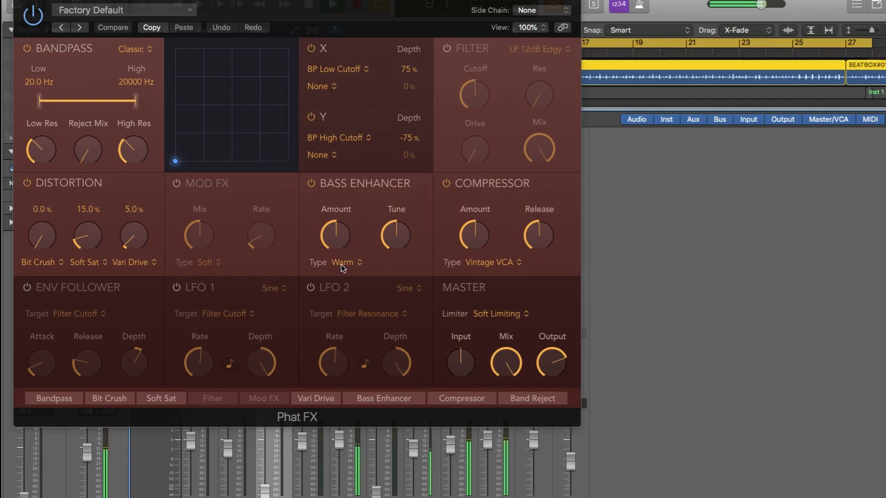
Step: In Phat FX, reposition the XY pad point, raise the Bandpass Low Res and set its high cutoff to 9551 Hz
left_click_drag(175, 161, 206, 95)
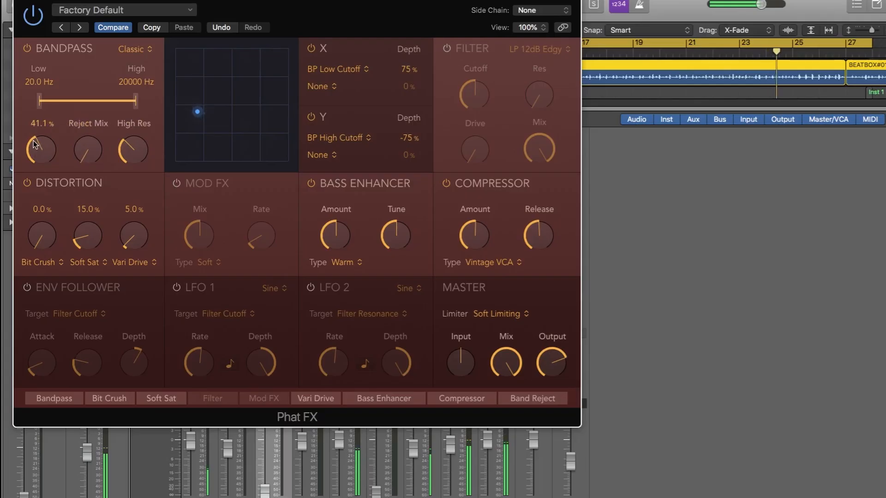
left_click_drag(33, 144, 33, 115)
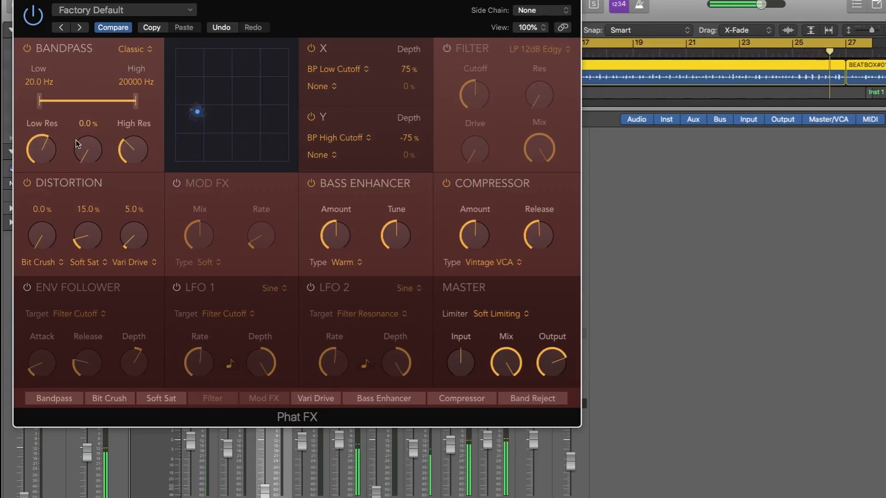
left_click_drag(136, 105, 124, 109)
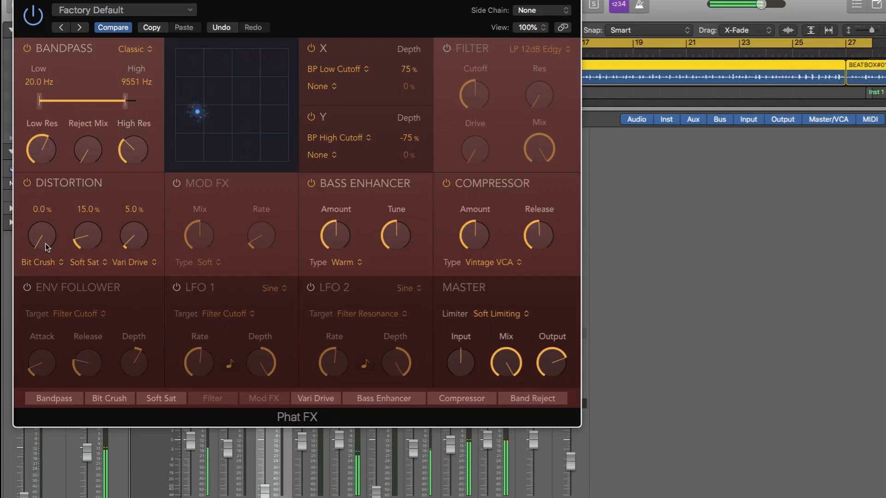
Step: Set the Phat FX distortion to 16.1% Bit Crush, 27.6% Soft Sat and 14.3% Vari Drive, and close the plug-in
left_click_drag(38, 237, 32, 169)
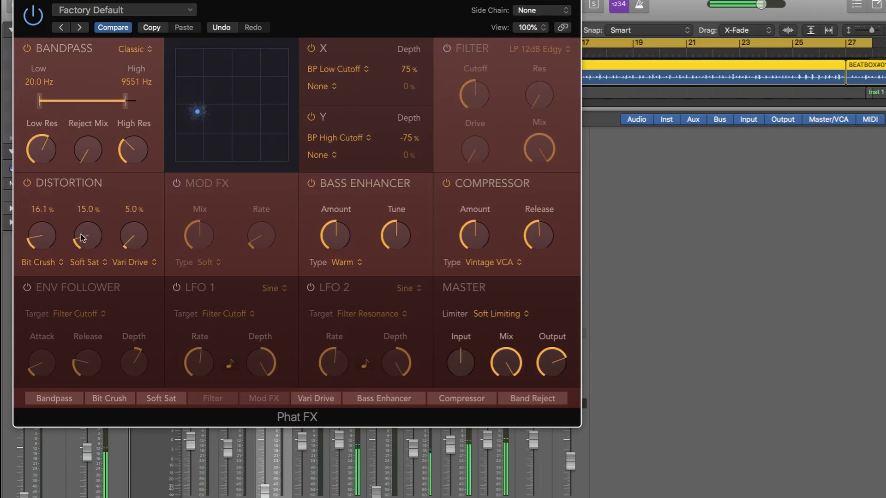
left_click_drag(82, 237, 80, 220)
left_click_drag(125, 242, 114, 222)
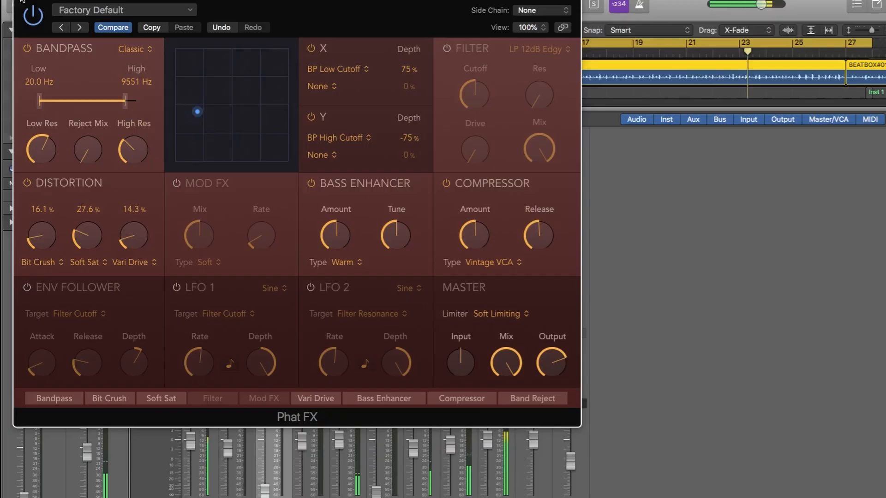
left_click(21, 2)
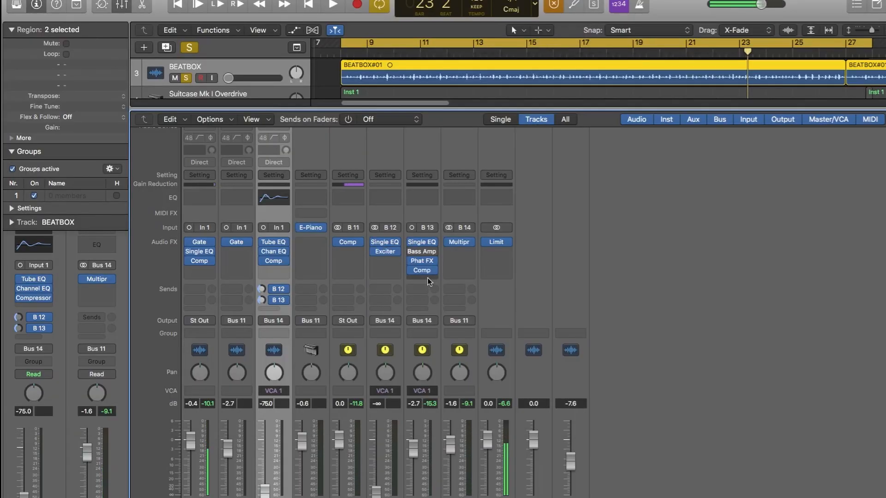
Step: Add a Channel EQ after the BBOX bass Compressor and sweep a narrow +12 dB boost, Q 6.60, down from 360 Hz during playback
key("space")
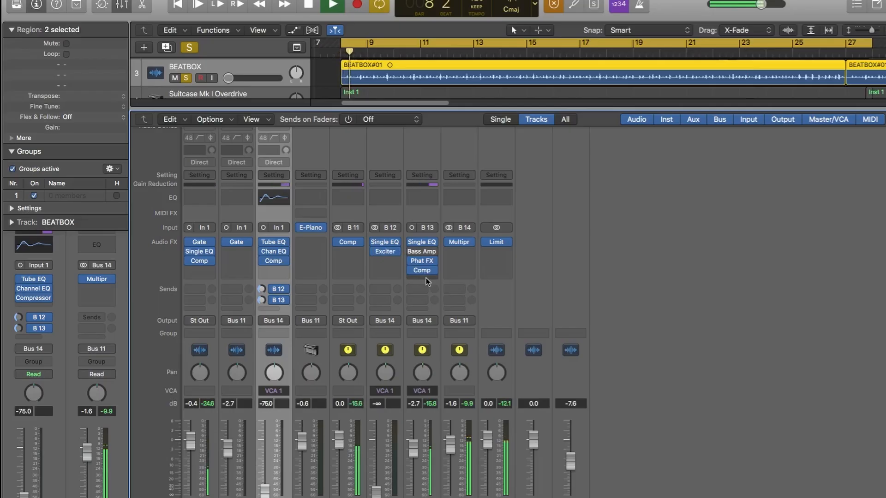
left_click(456, 277)
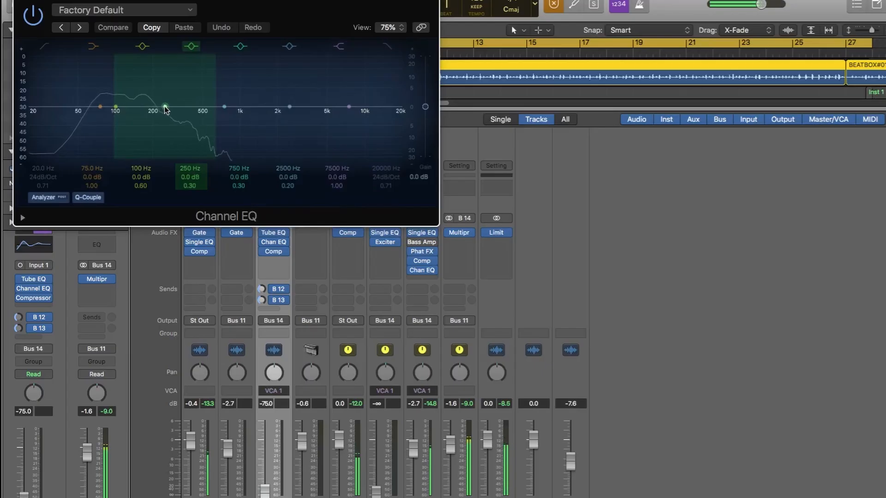
left_click_drag(222, 109, 182, 80)
left_click_drag(238, 185, 239, 156)
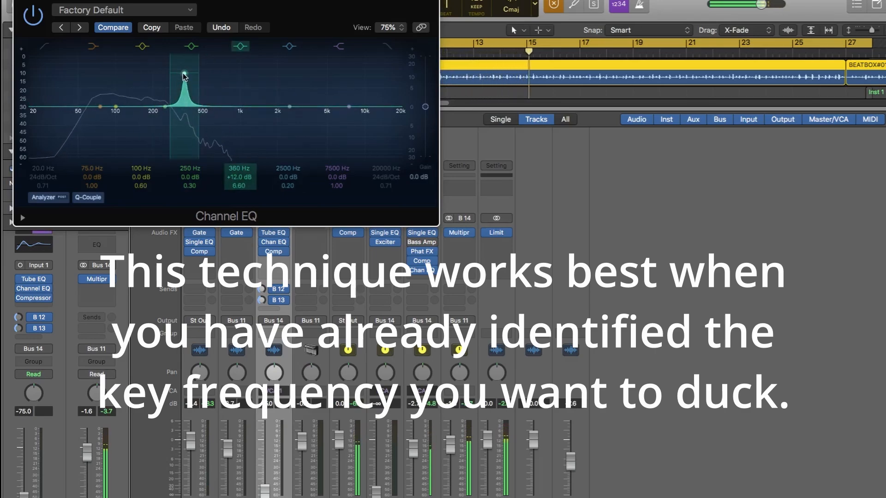
left_click_drag(184, 71, 127, 67)
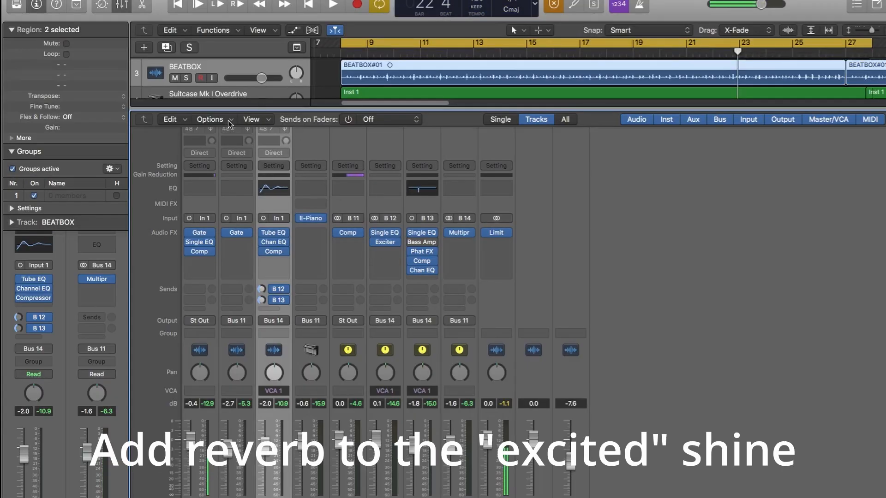
Step: Create a new auxiliary channel strip and set its input to Bus 1
left_click(230, 123)
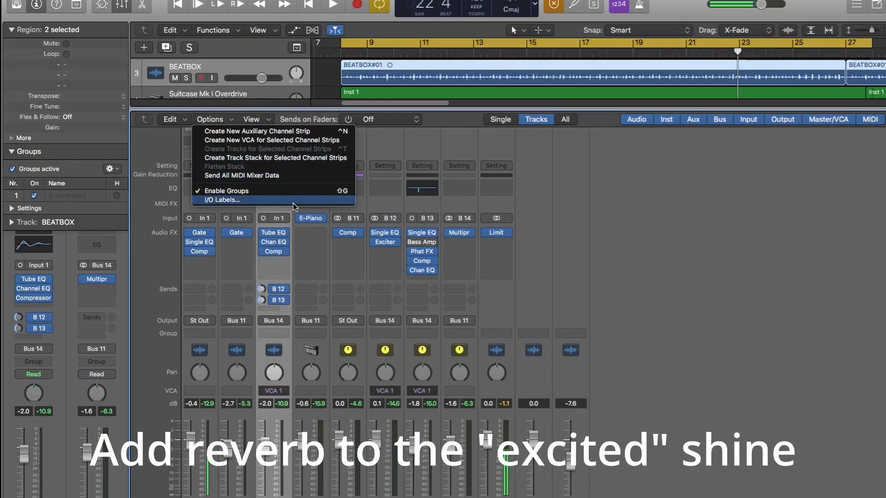
left_click(293, 131)
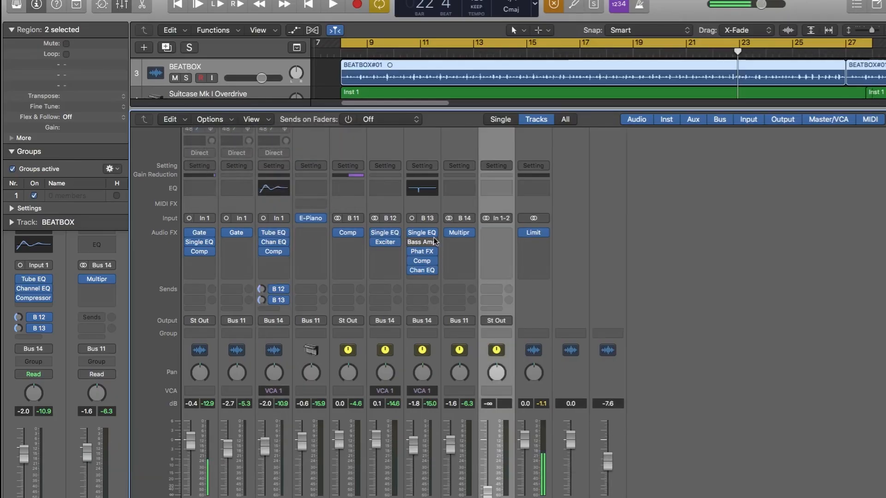
left_click(496, 232)
left_click(672, 269)
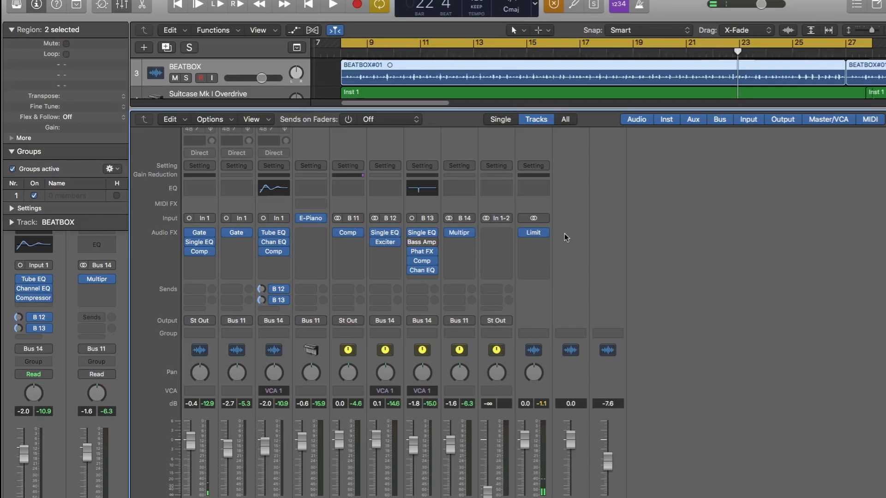
left_click(501, 218)
mouse_move(510, 267)
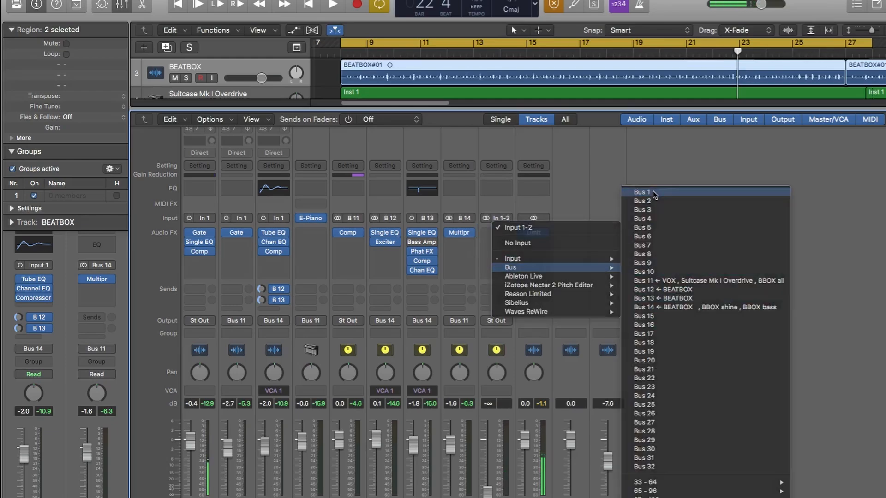
left_click(692, 183)
Step: Insert a stereo ChromaVerb on the new aux, load the DICK SHEPHERD ROOM preset and close the plug-in
left_click(496, 233)
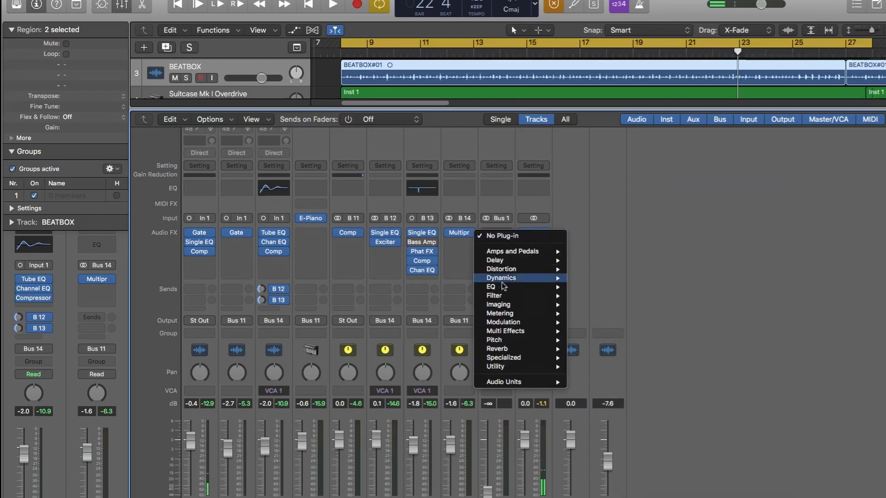
mouse_move(527, 341)
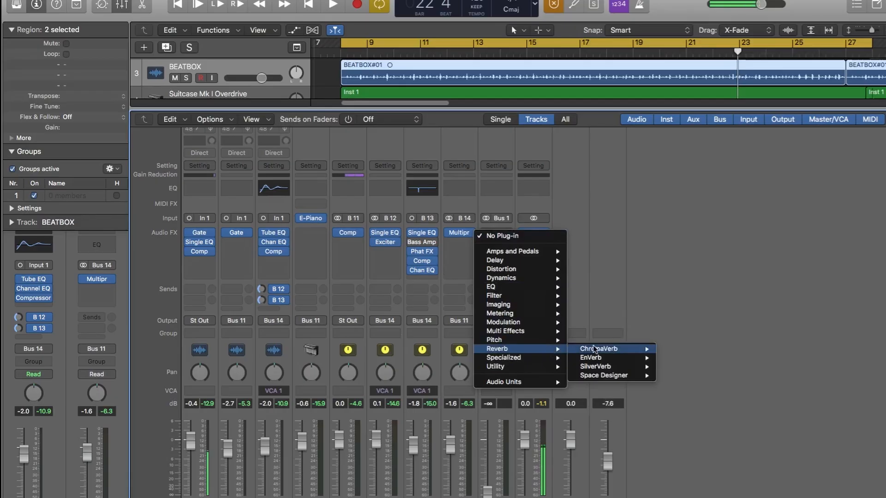
mouse_move(609, 350)
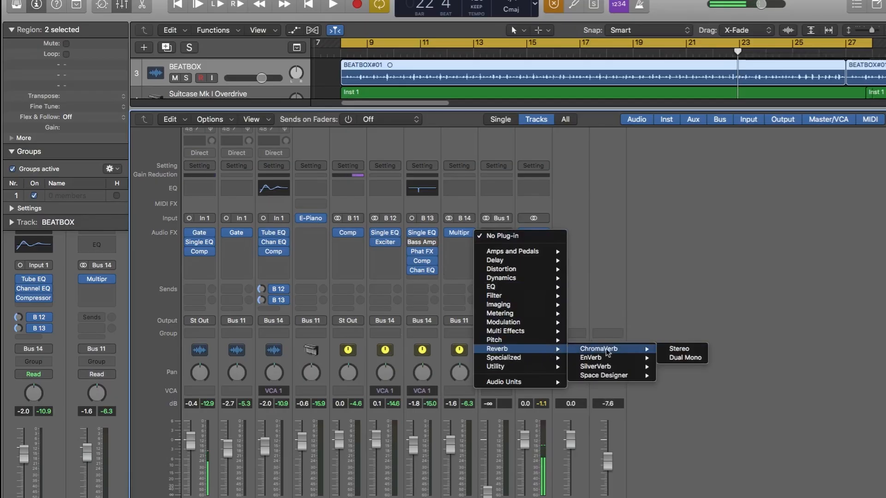
left_click(678, 349)
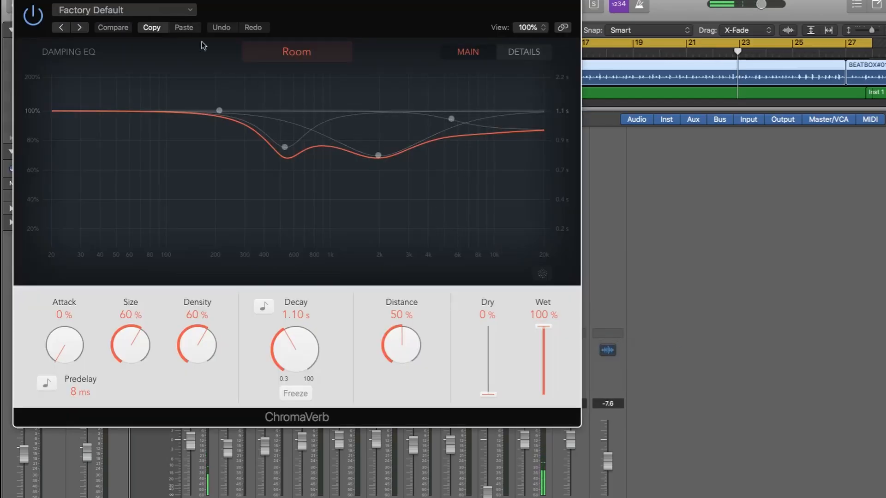
left_click(131, 10)
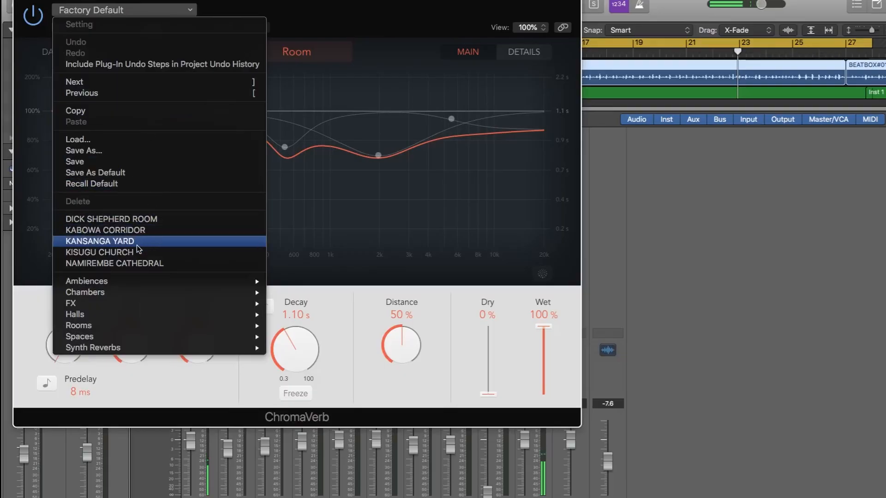
left_click(137, 218)
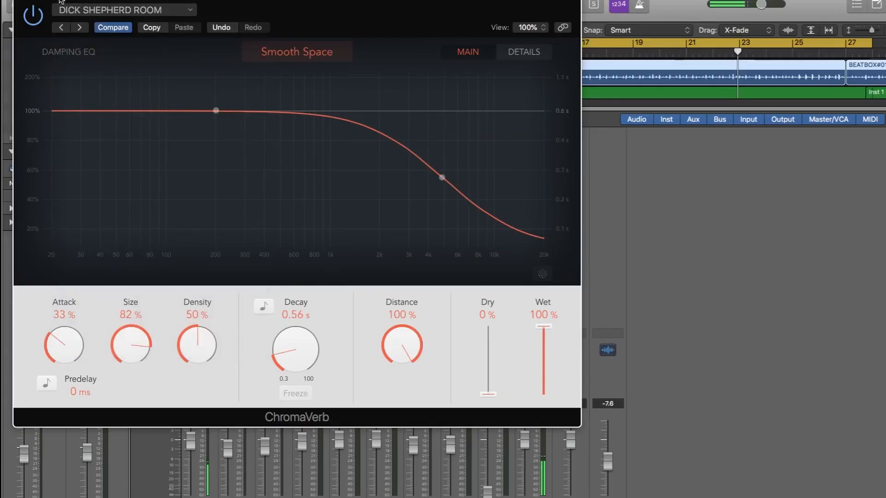
left_click_drag(60, 2, 161, 17)
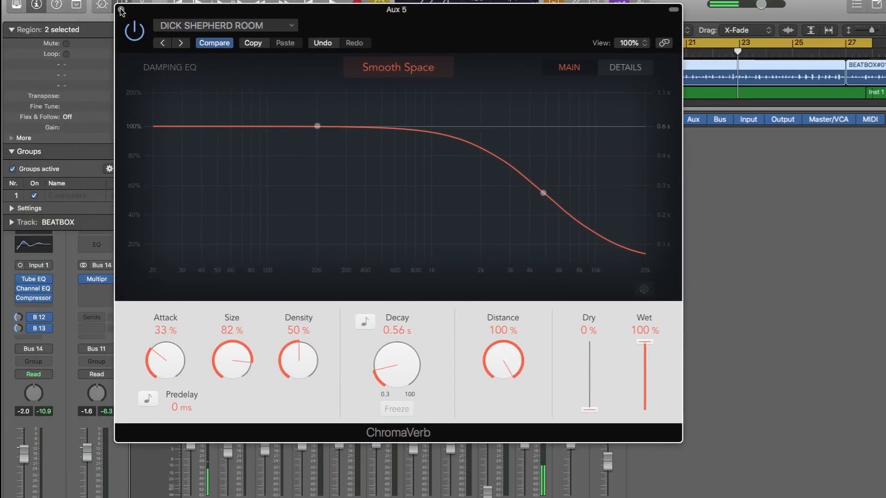
left_click(121, 9)
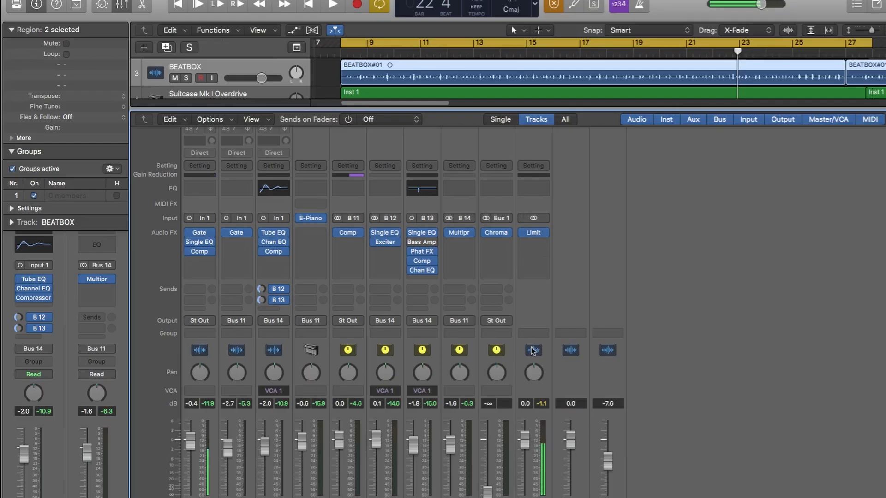
Step: Review the aux's ChromaVerb settings, including its wet and dry levels, and raise the aux fader to -0.2 dB
left_click(499, 232)
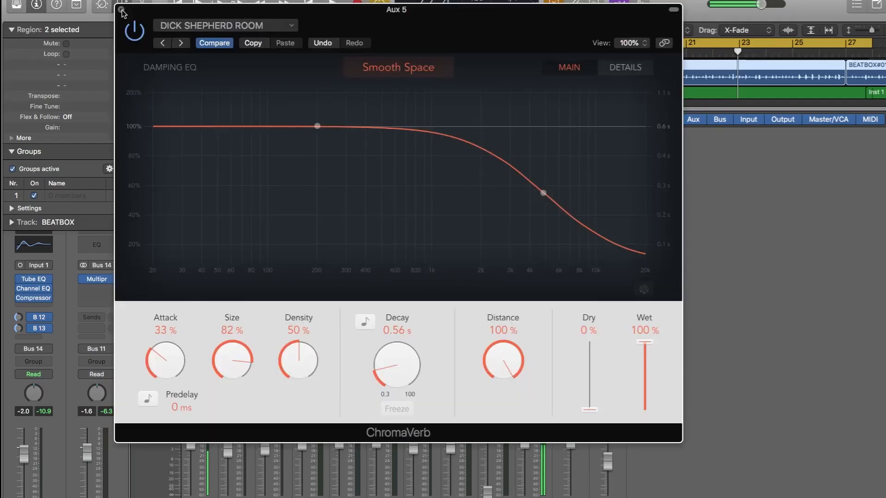
left_click_drag(128, 14, 155, 26)
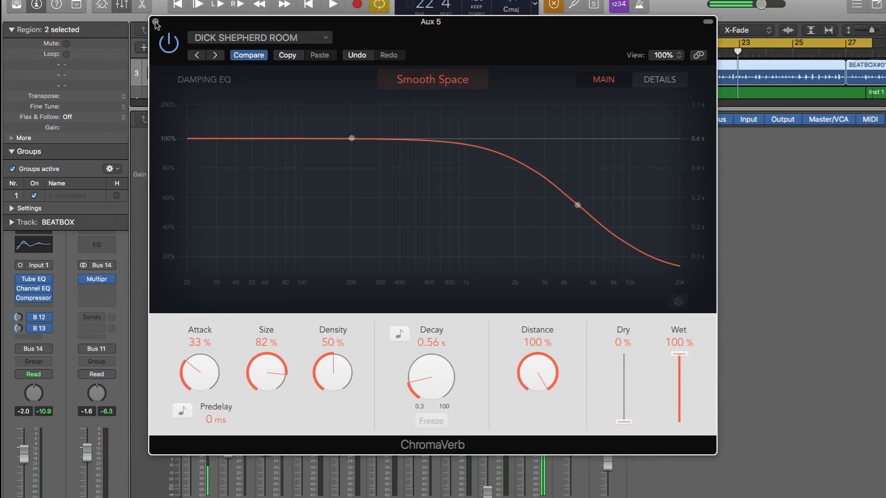
left_click(155, 21)
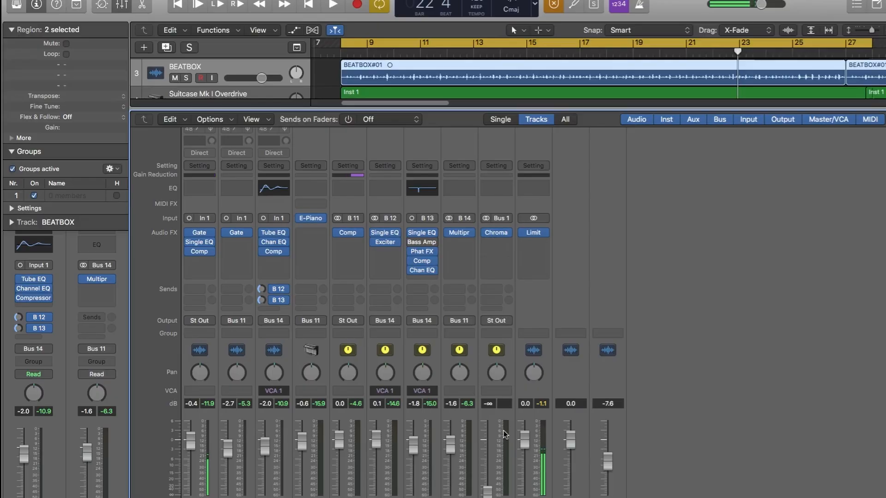
left_click_drag(488, 493, 488, 440)
left_click(498, 237)
left_click(498, 231)
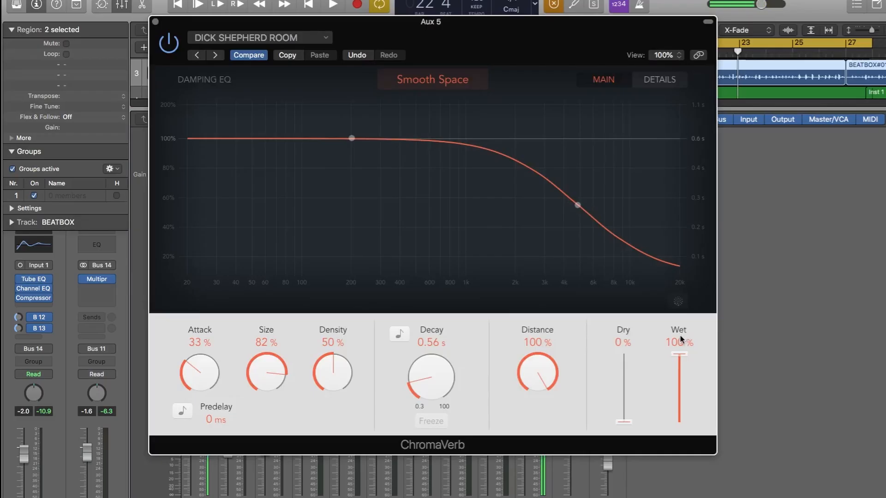
left_click(155, 22)
Step: Add a Post Fader send from BBOX shine to Bus 1 and turn on Sends on Faders for Aux 5
left_click(381, 289)
mouse_move(387, 307)
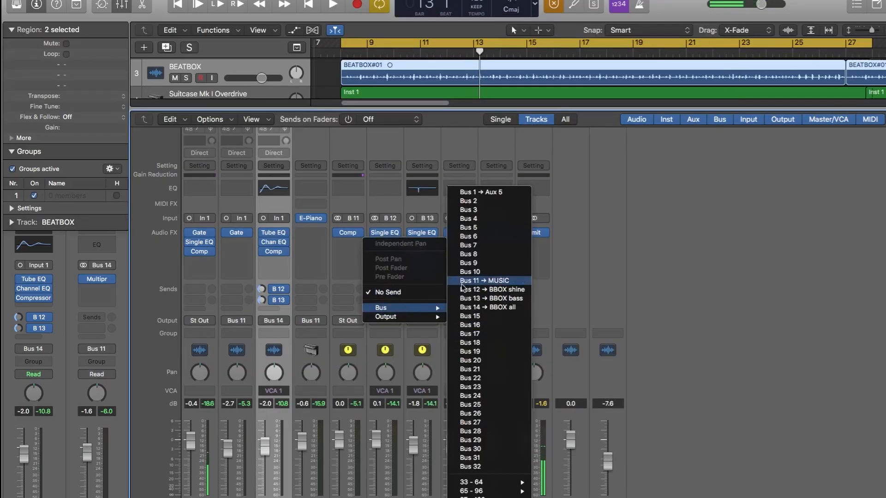
left_click(475, 193)
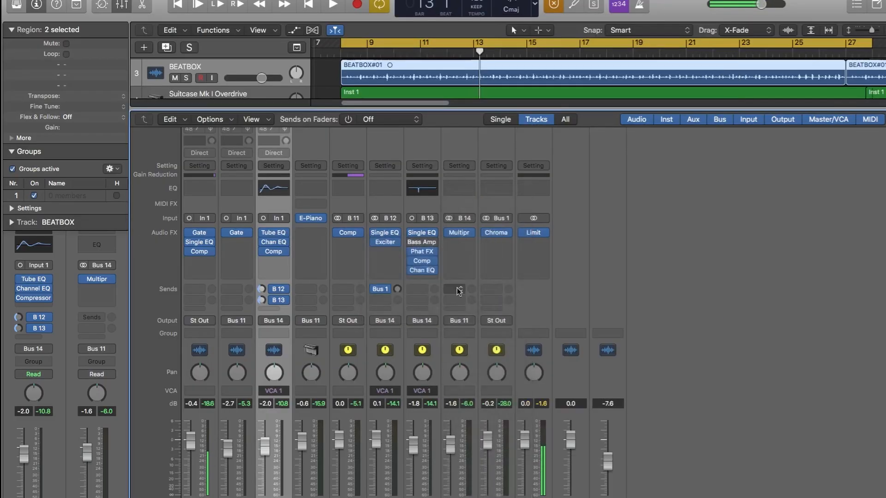
left_click(389, 328)
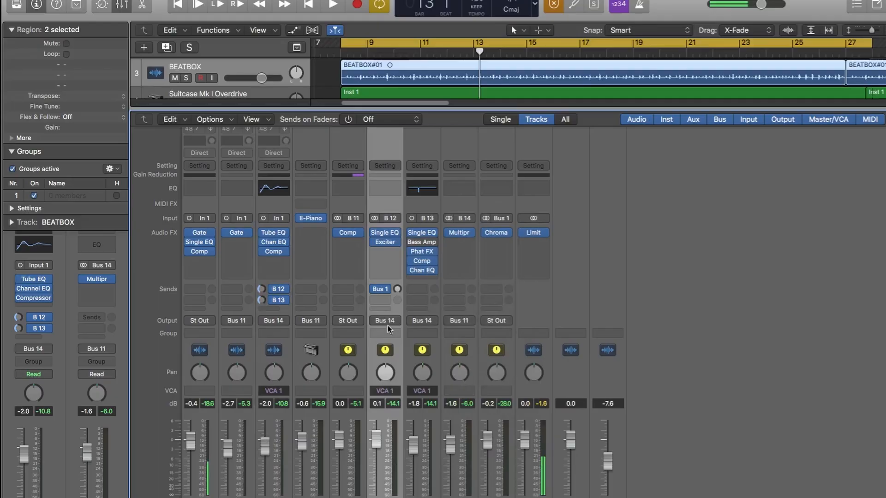
left_click(387, 290)
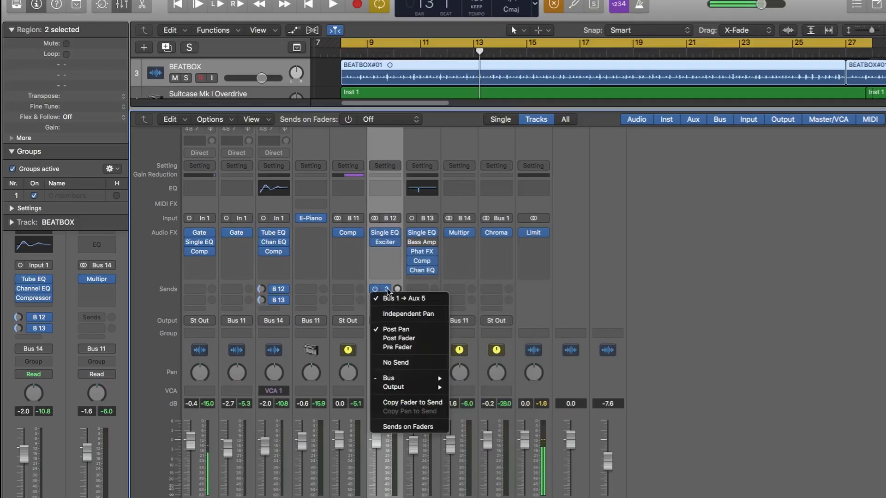
left_click(397, 339)
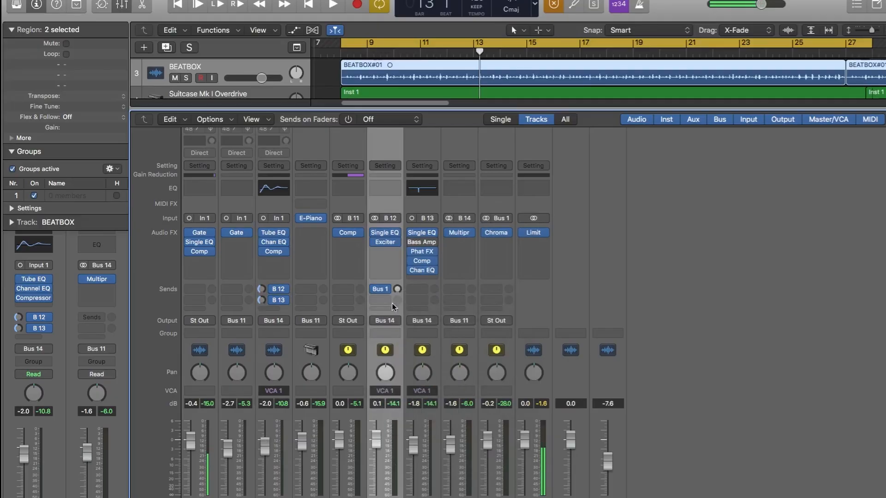
left_click(348, 120)
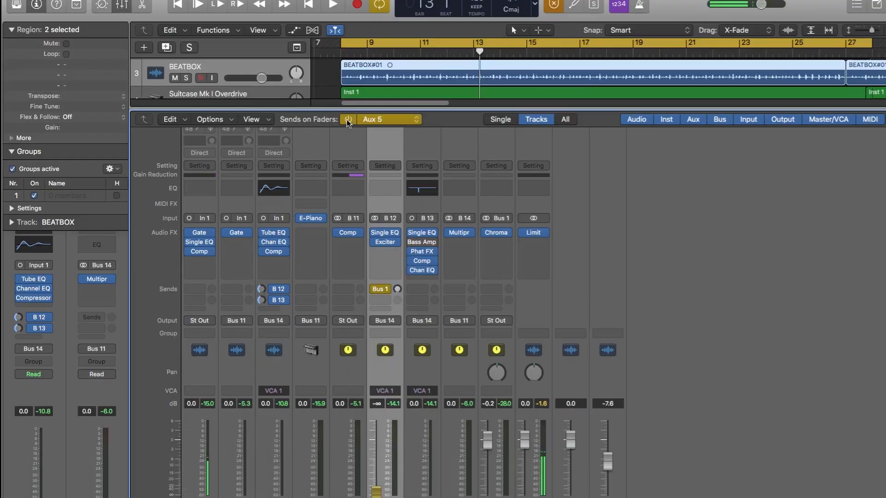
Step: Keep Aux 5 as the Sends on Faders target and rename that aux channel strip REVERB
left_click(374, 121)
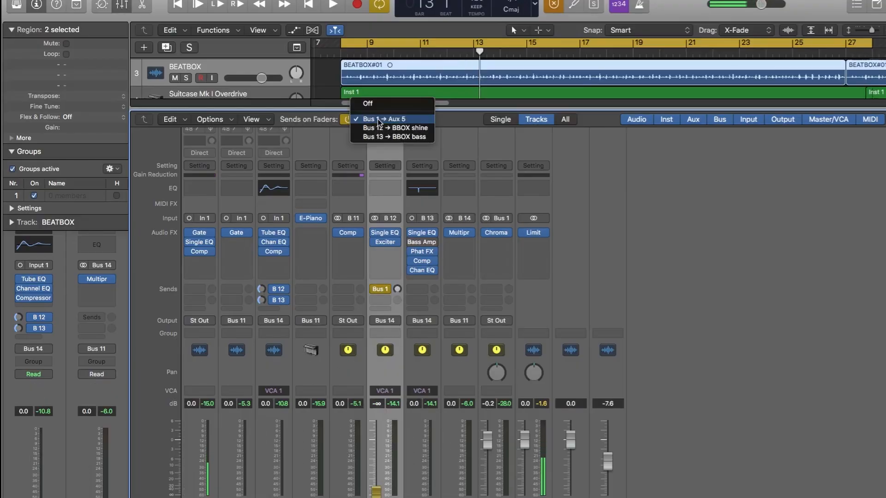
left_click(401, 121)
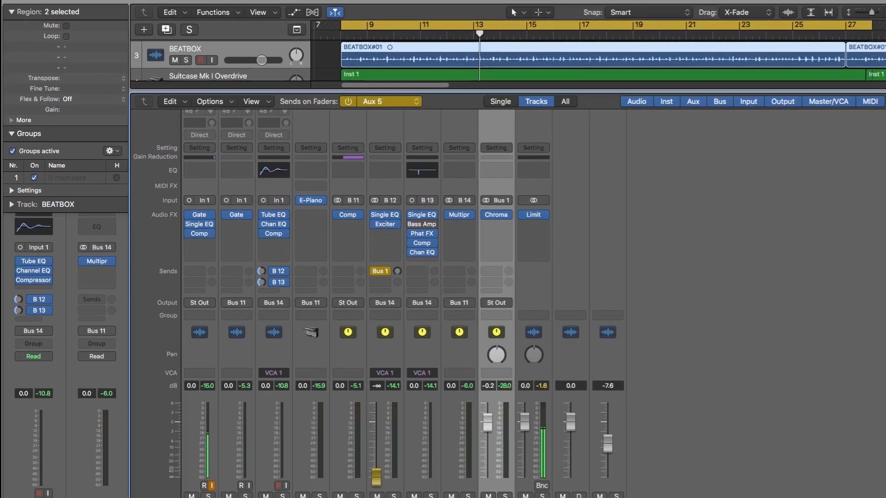
double_click(496, 492)
type("REVERB")
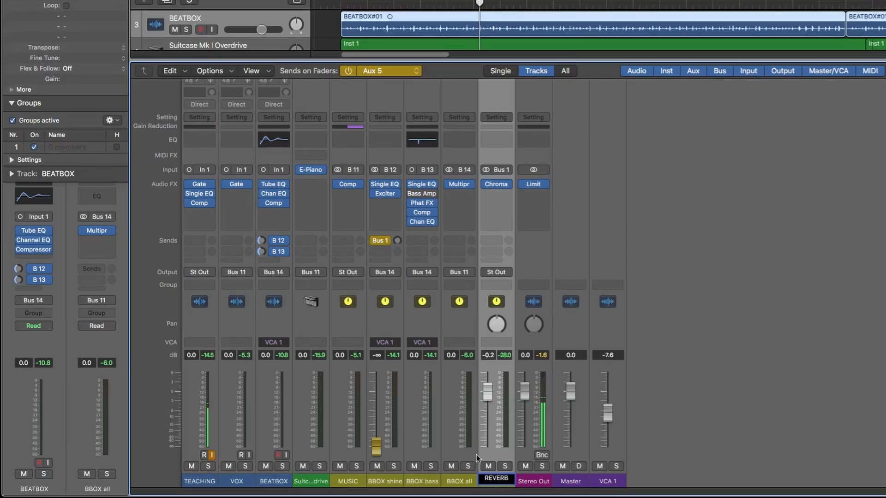
key("Return")
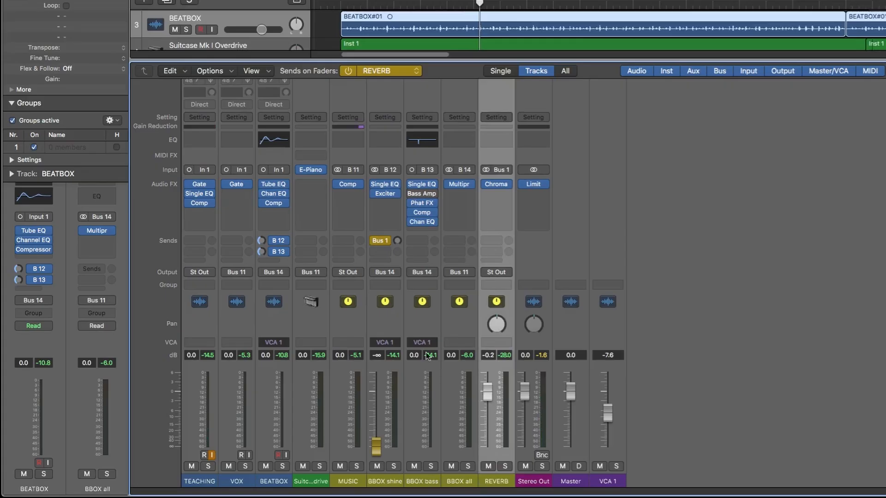
Step: Keep Sends on Faders on Bus 1 → REVERB and try the BBOX shine send at -13.8 dB
left_click(380, 72)
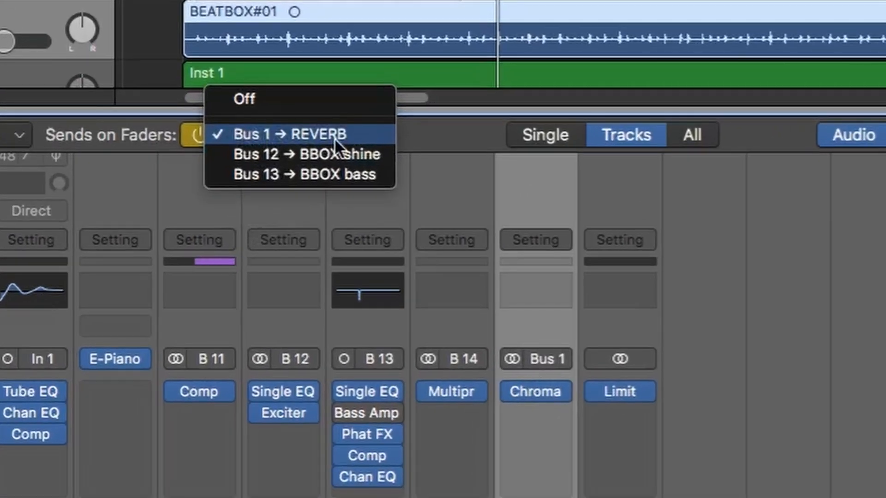
left_click(332, 137)
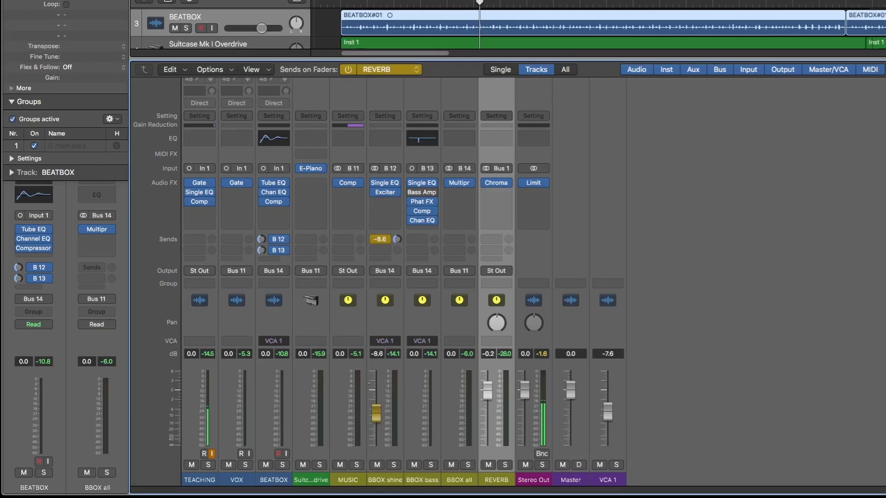
mouse_move(376, 413)
left_mouse_down()
mouse_move(376, 396)
mouse_move(375, 423)
left_mouse_up()
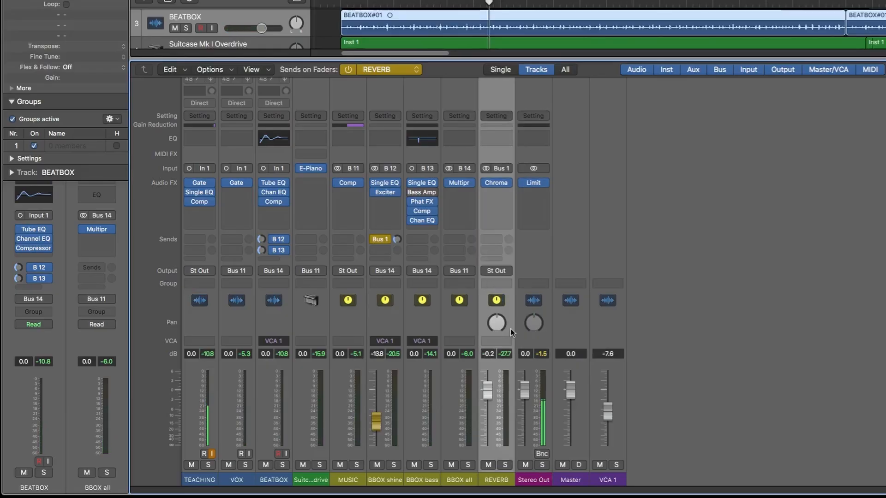
Step: Route the output of the REVERB aux to Bus 11
left_click(500, 272)
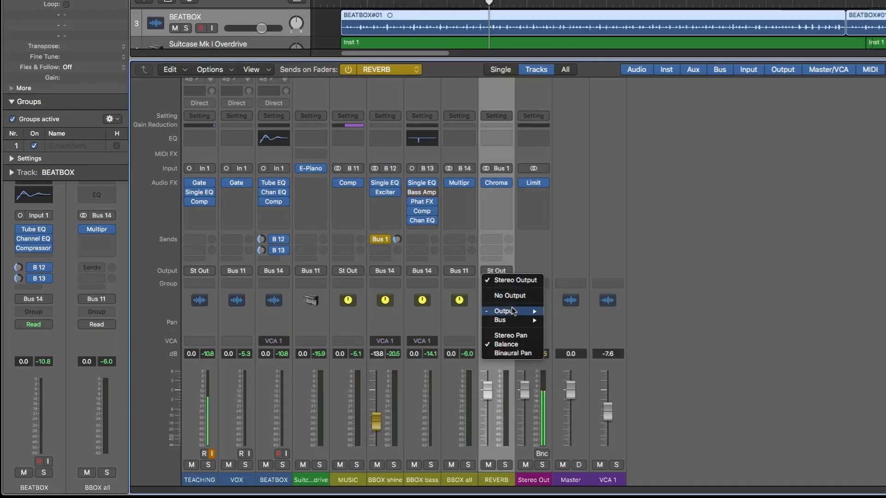
mouse_move(514, 320)
left_click(576, 230)
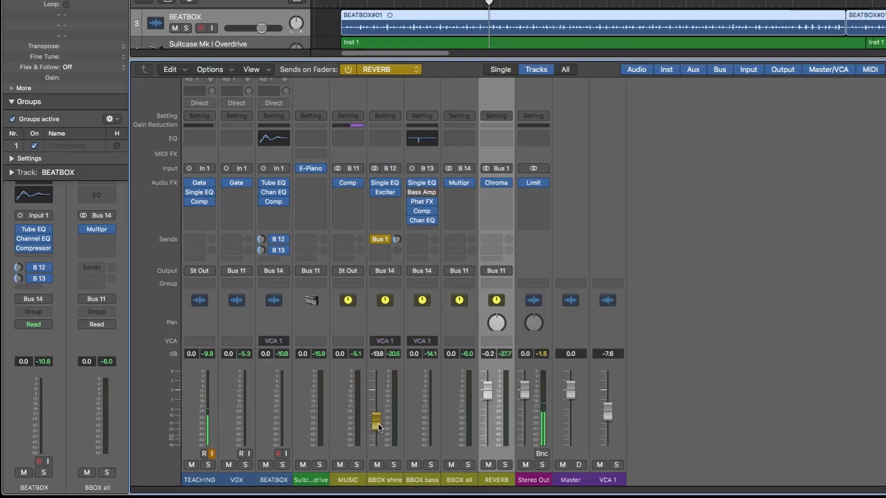
Step: Balance the shine reverb by setting the BBOX shine send to -5.5 dB and the REVERB fader to -8.4 dB
left_click_drag(376, 422, 376, 412)
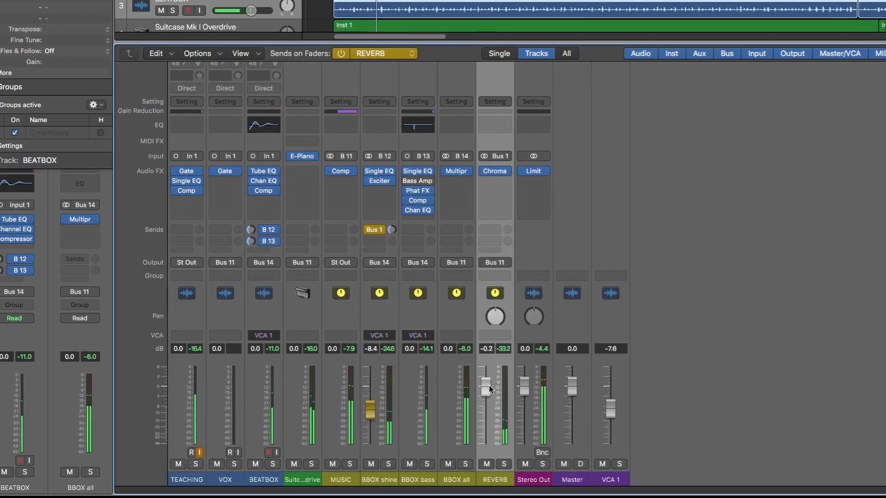
left_click_drag(490, 389, 490, 405)
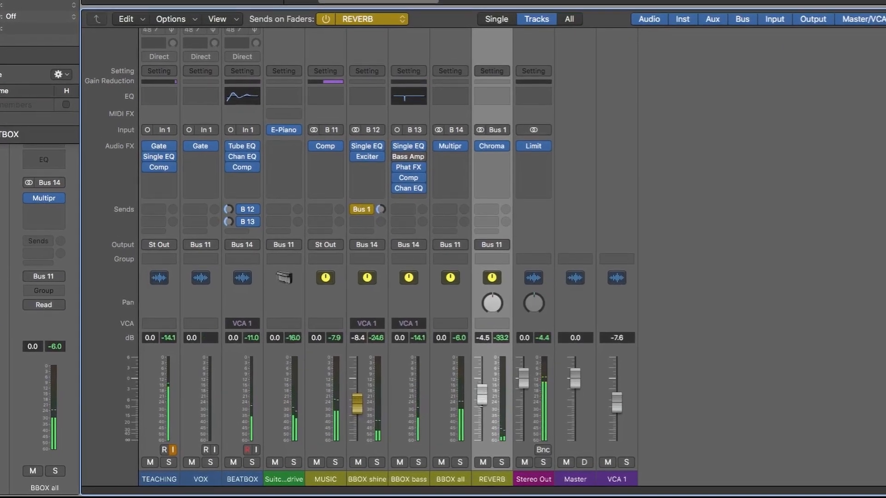
left_click_drag(344, 396, 344, 389)
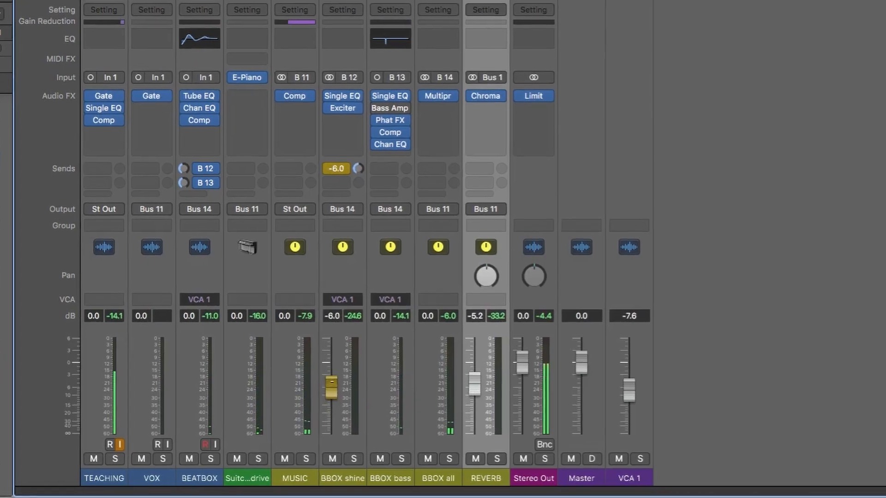
left_click_drag(322, 363, 361, 369)
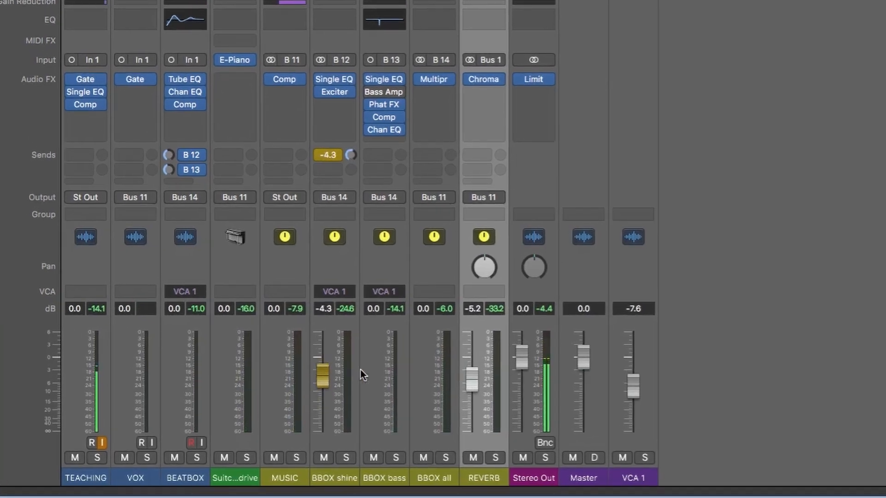
left_click_drag(469, 374, 469, 379)
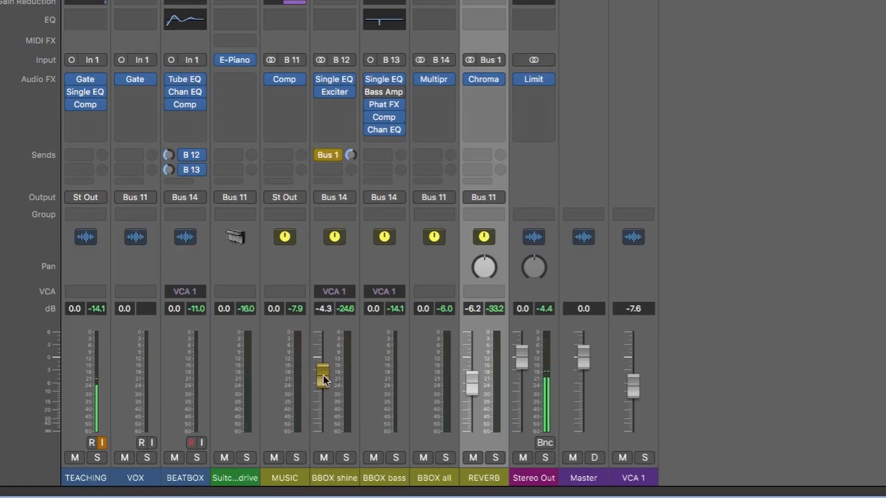
left_click_drag(324, 380, 323, 382)
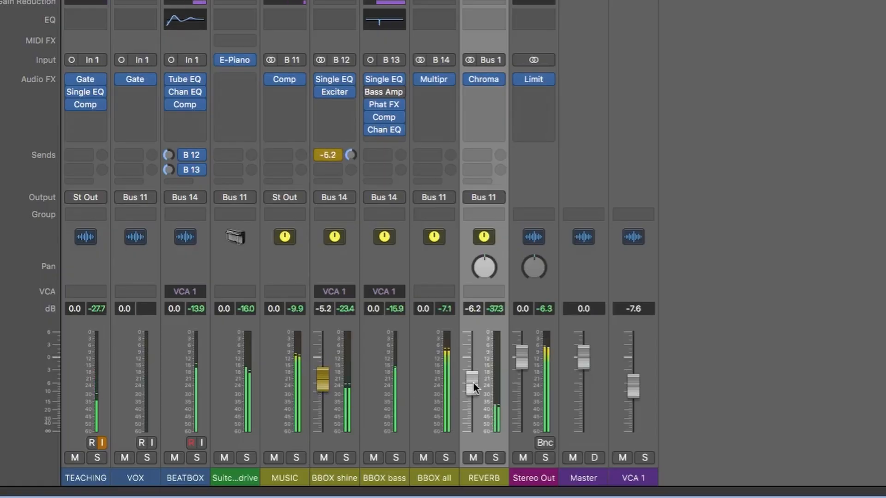
left_click_drag(472, 382, 472, 388)
left_click(333, 381)
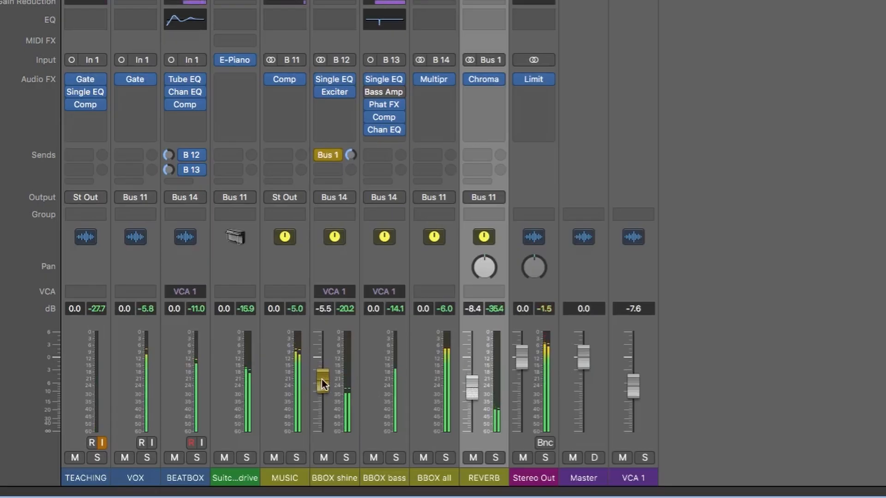
left_click_drag(322, 379, 322, 378)
left_click_drag(312, 372, 311, 372)
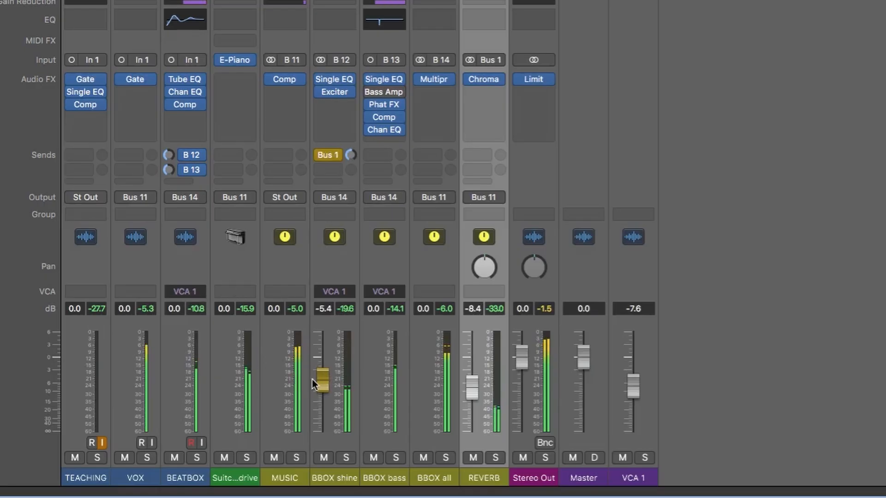
left_click_drag(321, 381, 321, 383)
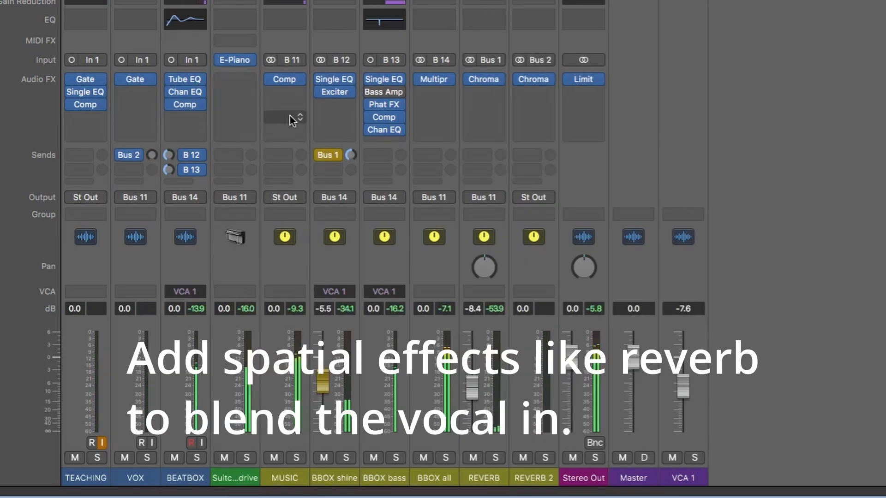
Step: Set the VOX send on Bus 2 → REVERB 2 to Post Fader and raise its level to -18.1 dB
left_click(136, 155)
left_click(141, 233)
left_click(149, 157)
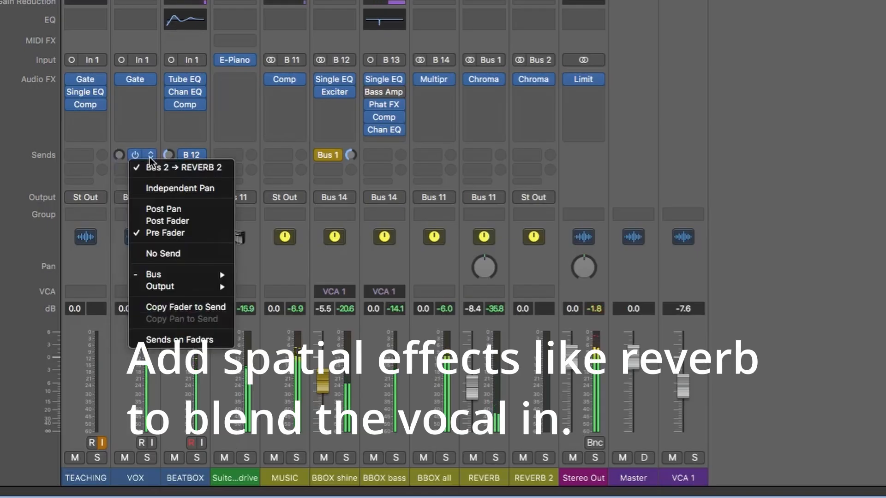
left_click(149, 157)
left_click(148, 155)
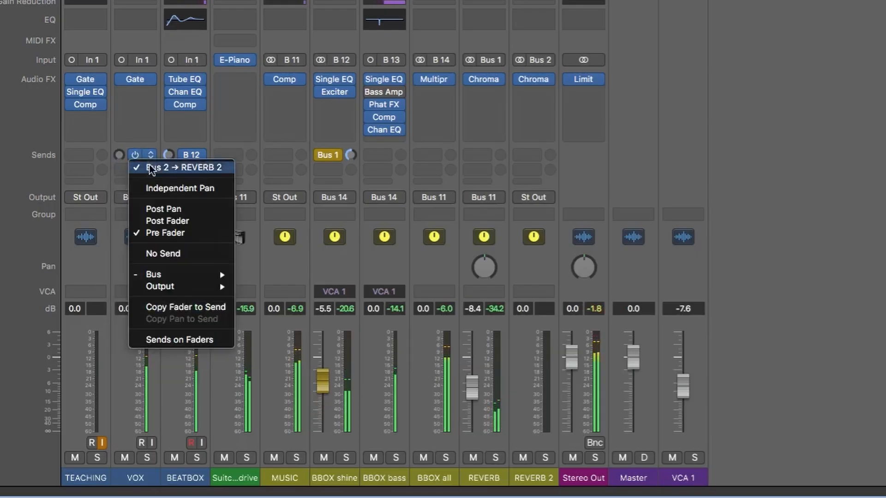
left_click(166, 222)
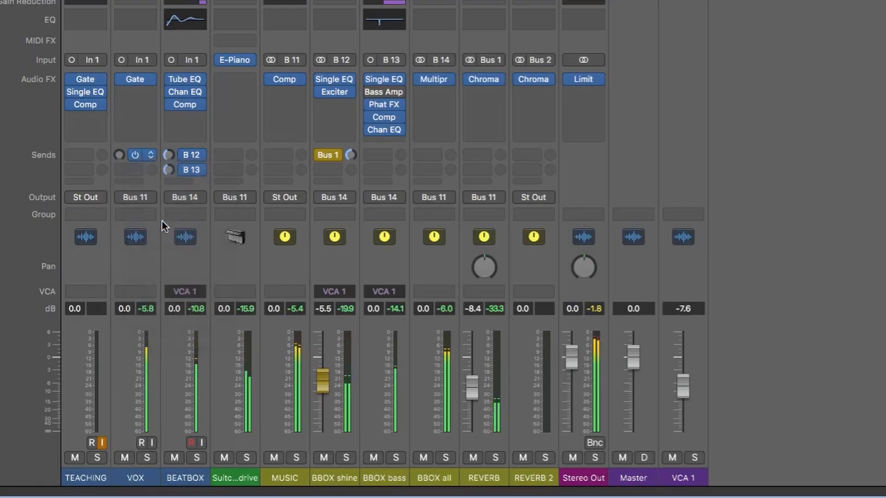
left_click_drag(151, 157, 149, 126)
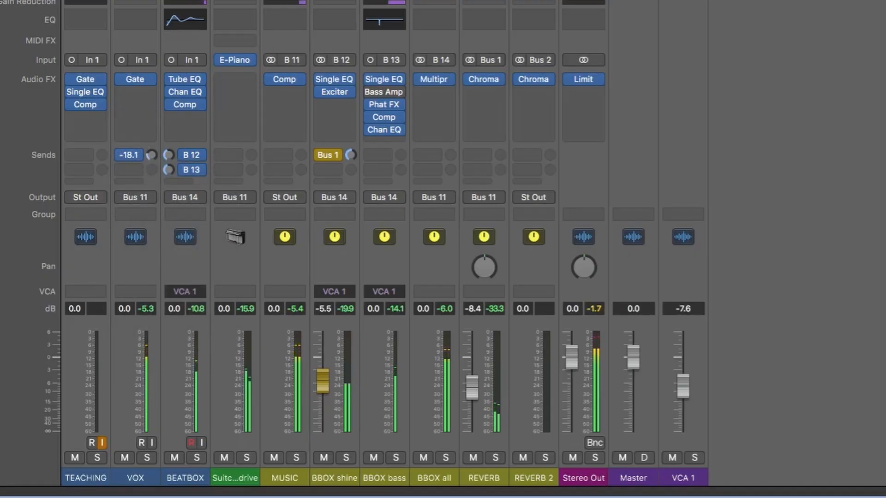
Step: Show the REVERB 2 sends on the faders and set the VOX send to -4.1 dB and the REVERB 2 fader to -10.0 dB
left_click(249, 1)
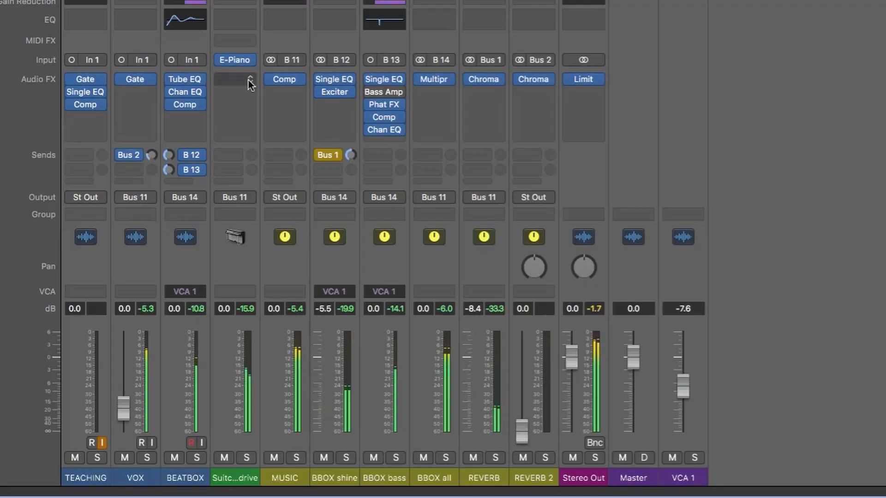
left_click_drag(123, 409, 123, 361)
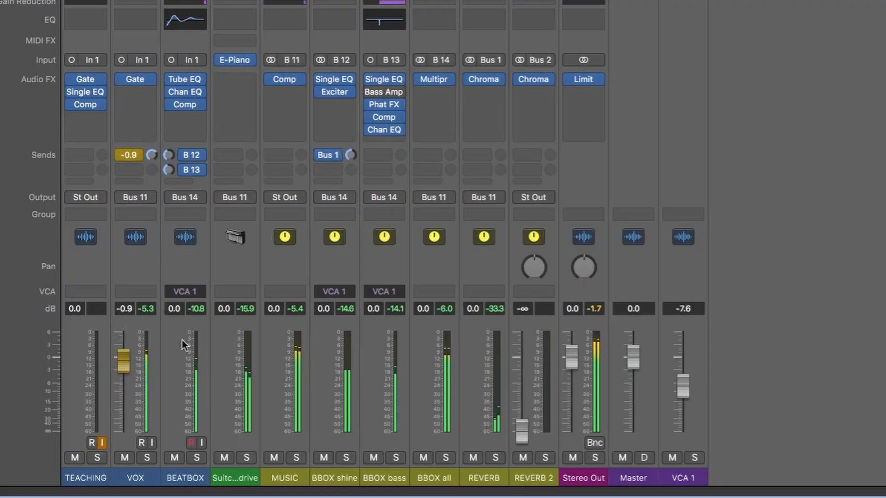
left_click_drag(521, 432, 522, 374)
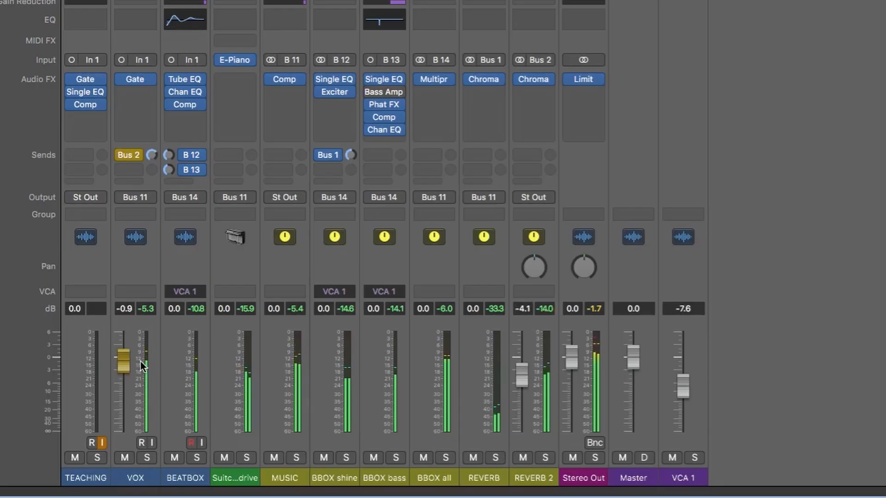
left_click_drag(123, 361, 123, 381)
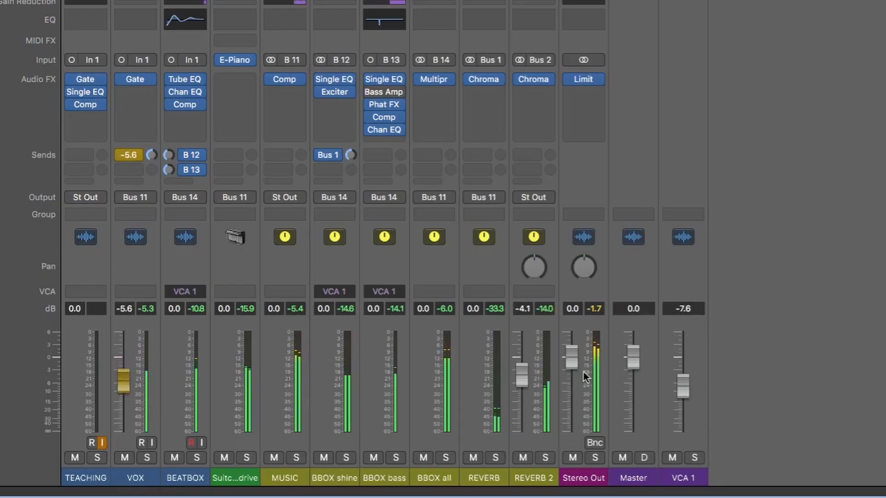
left_click_drag(516, 375, 517, 388)
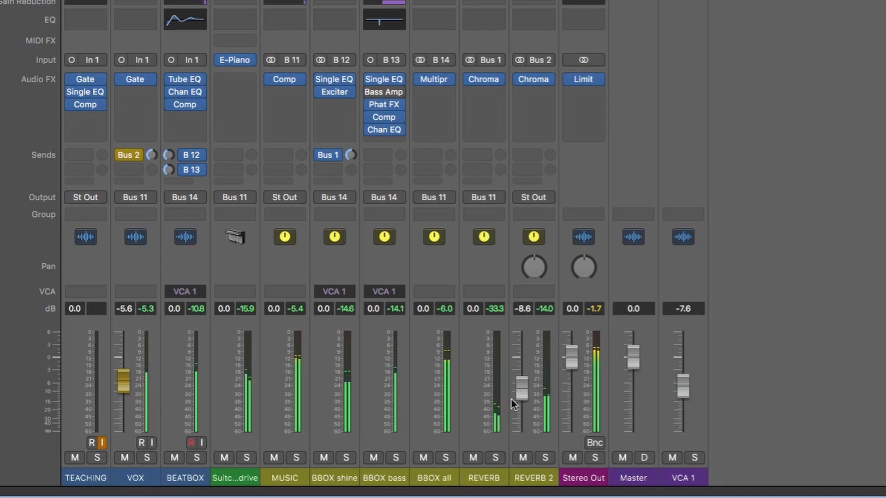
left_click_drag(123, 381, 123, 373)
left_click_drag(524, 399, 524, 404)
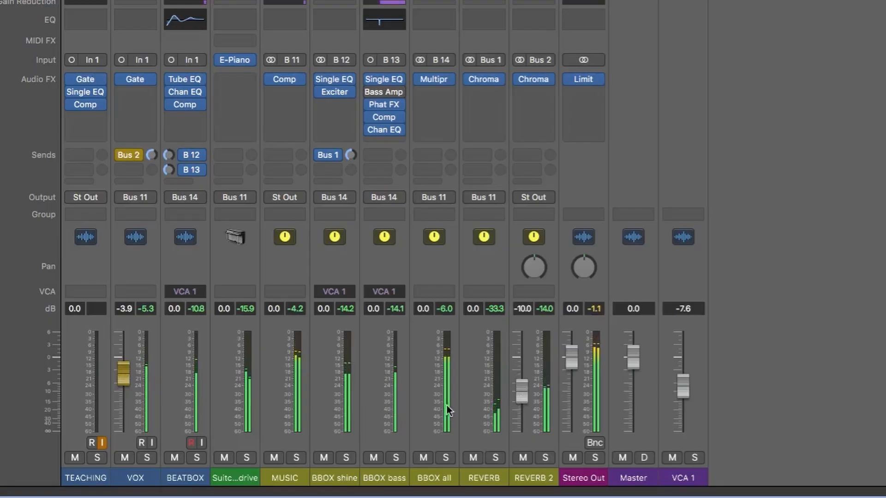
left_click_drag(124, 379, 124, 382)
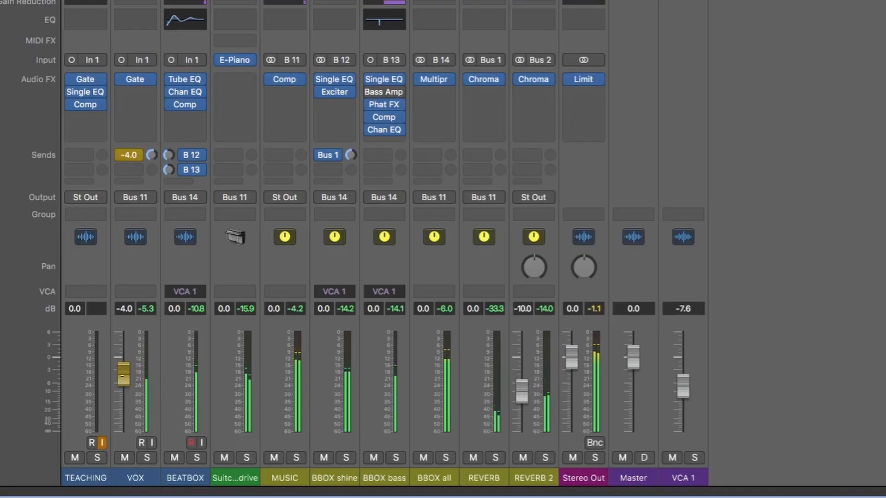
Step: Route the output of the REVERB 2 aux to Bus 11 → MUSIC
left_click(538, 196)
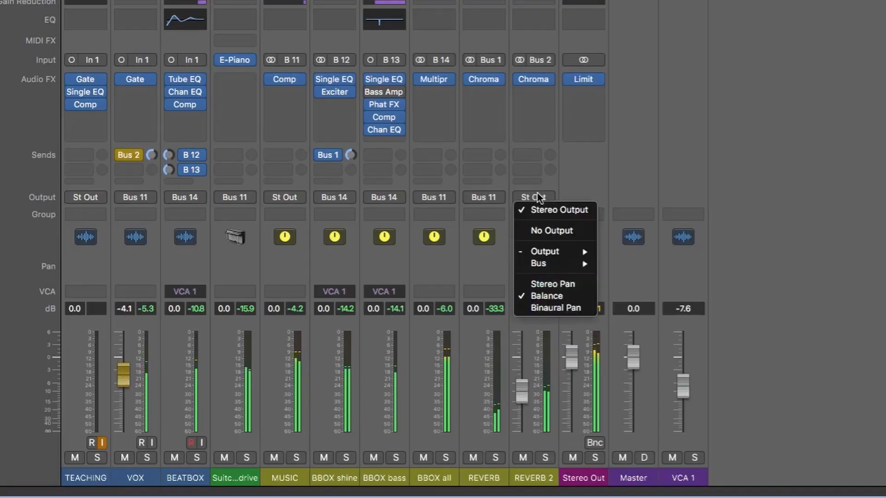
mouse_move(574, 263)
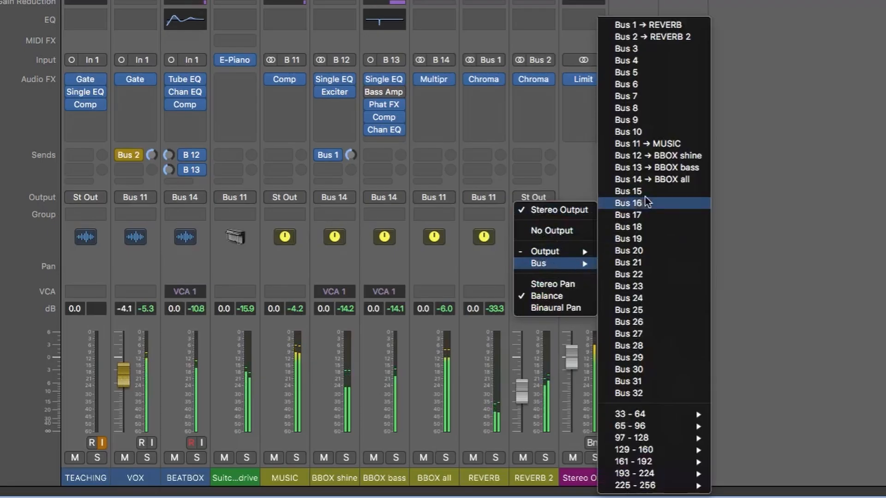
left_click(647, 143)
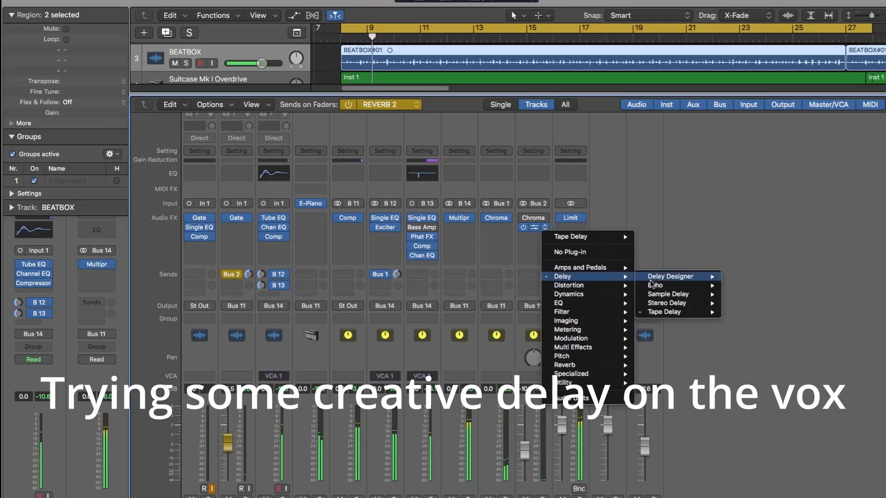
Step: Replace the Tape Delay insert on the REVERB 2 aux with Delay Designer
mouse_move(682, 286)
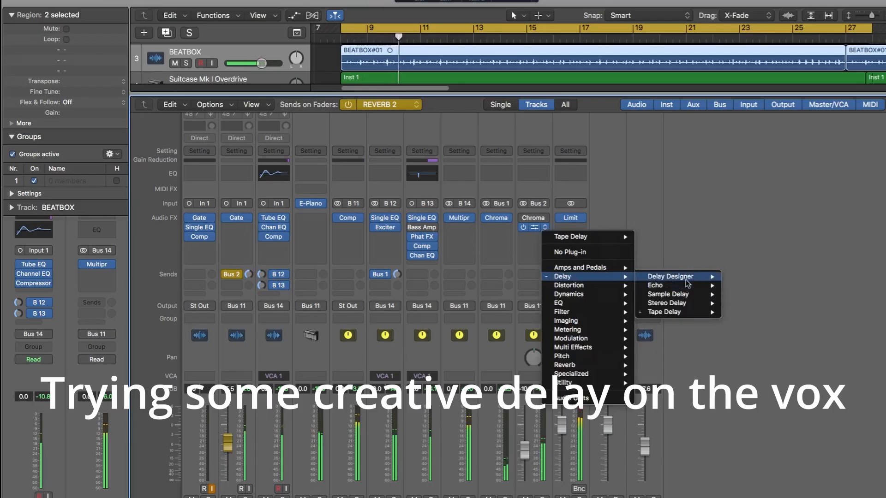
left_click(739, 277)
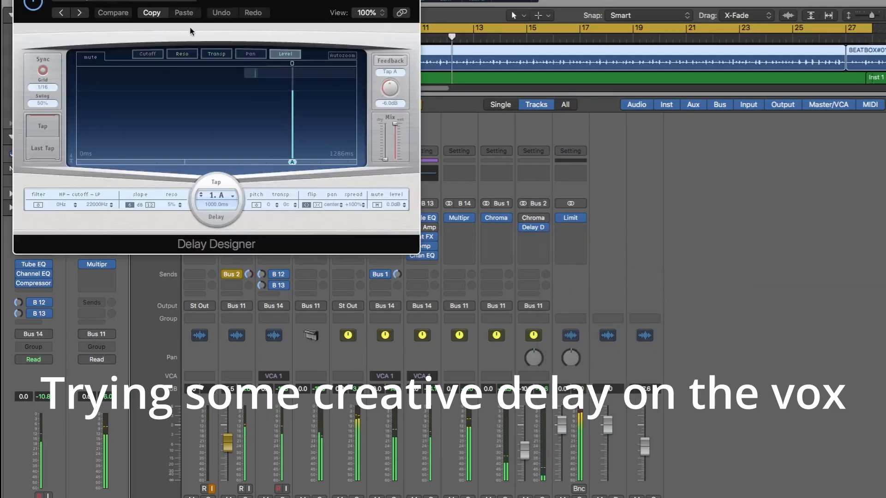
Step: Load a short multi-tap flutter delay preset in Delay Designer and slightly lower its wet mix
left_click(129, 3)
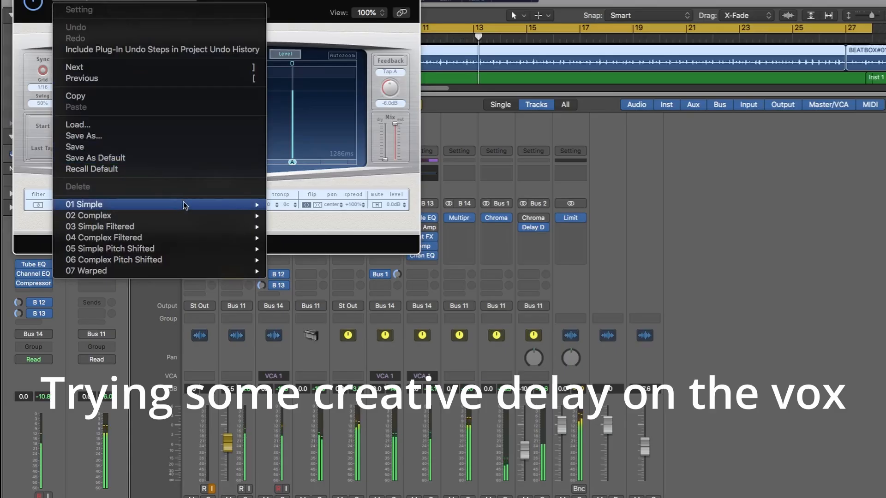
mouse_move(187, 204)
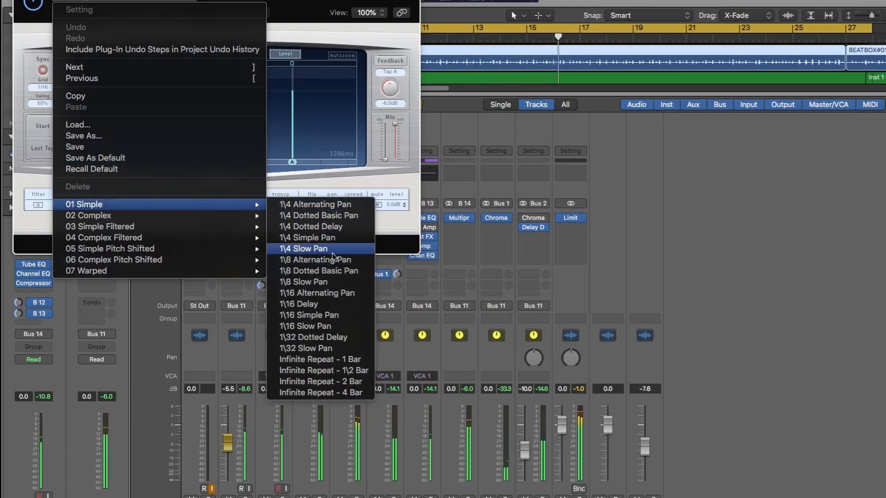
mouse_move(220, 220)
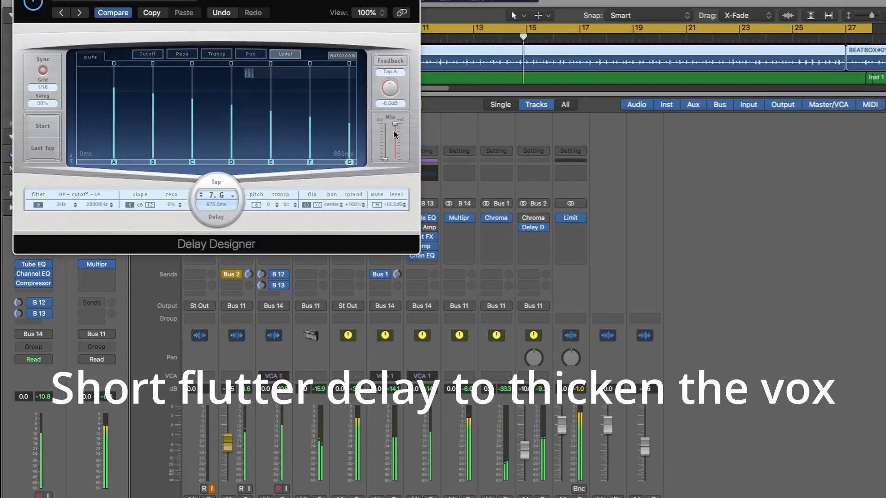
left_click_drag(396, 126, 395, 137)
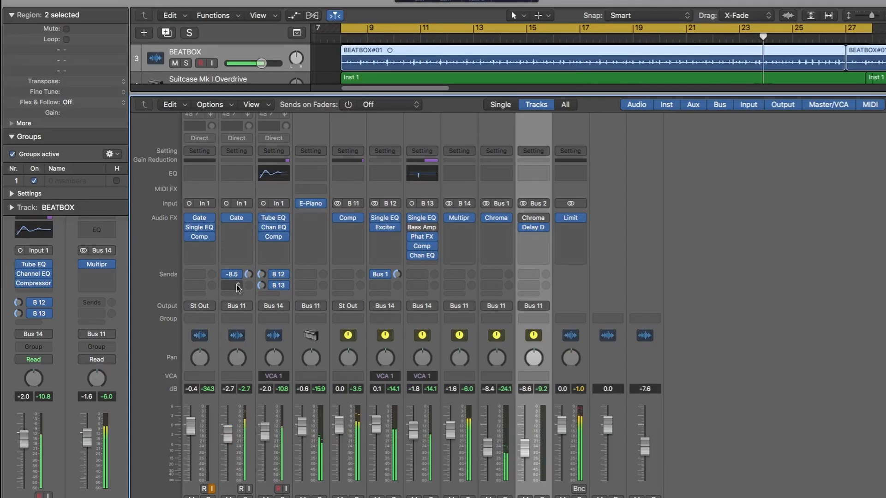
Step: Add a second send on the VOX channel to Bus 2 → DELAY
left_click(240, 286)
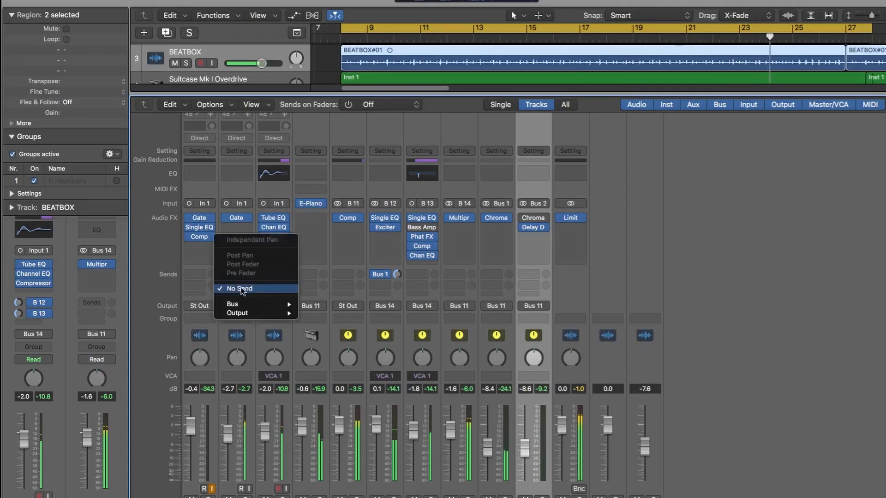
mouse_move(258, 304)
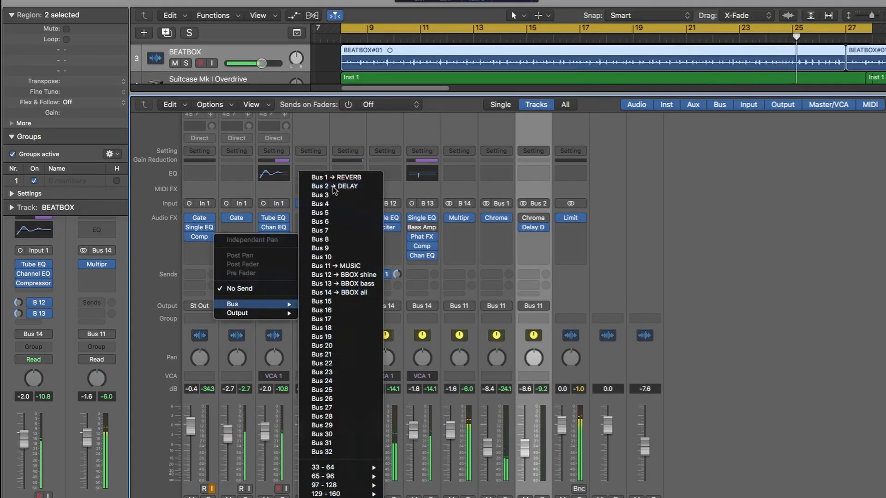
left_click(334, 187)
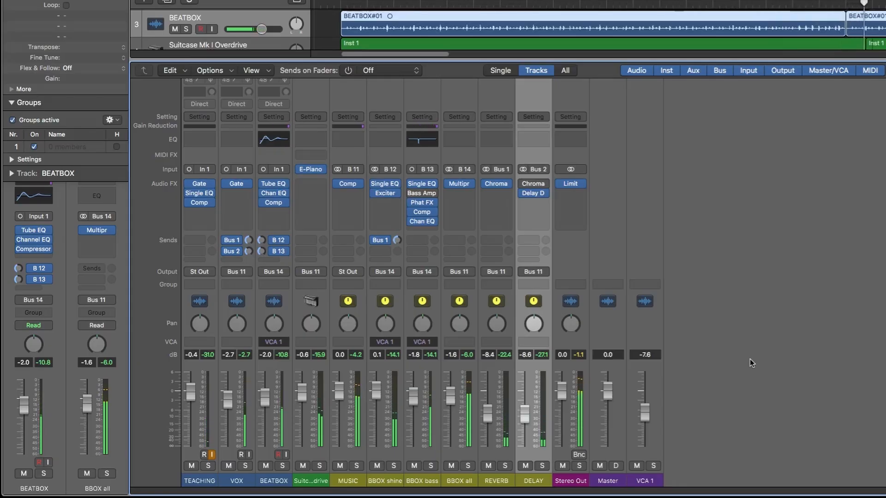
Step: Examine the Limiter on the Stereo Out channel, checking its gain, release, output level, lookahead and mode settings
left_click(570, 367)
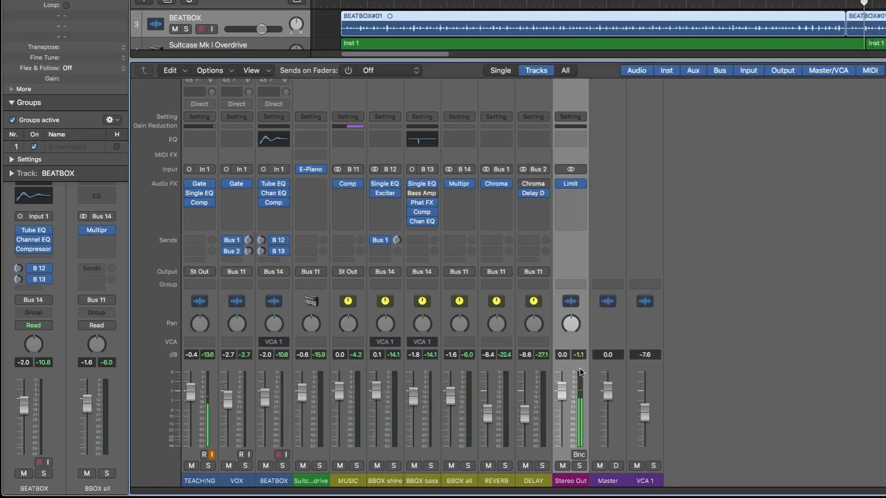
mouse_move(572, 187)
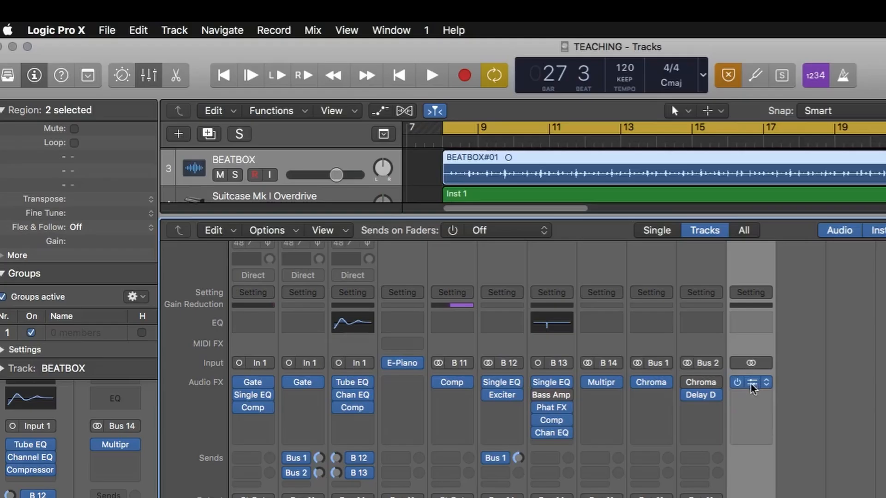
left_click(752, 387)
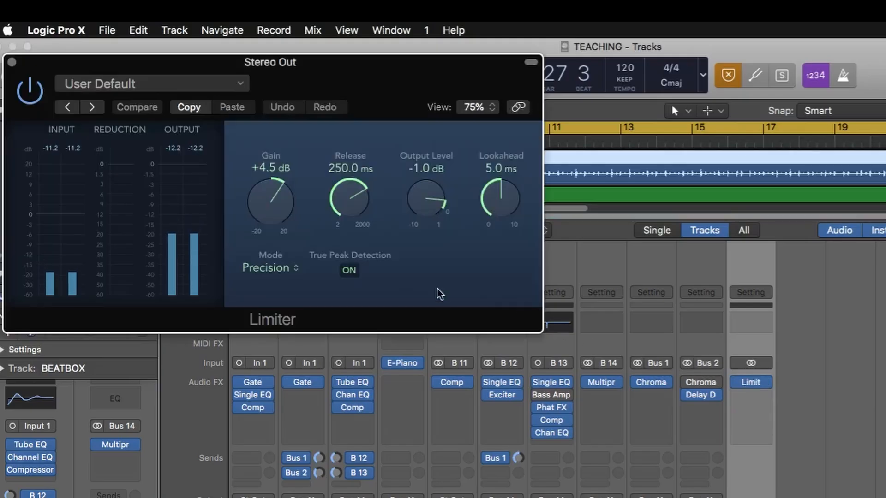
left_click_drag(357, 87, 523, 250)
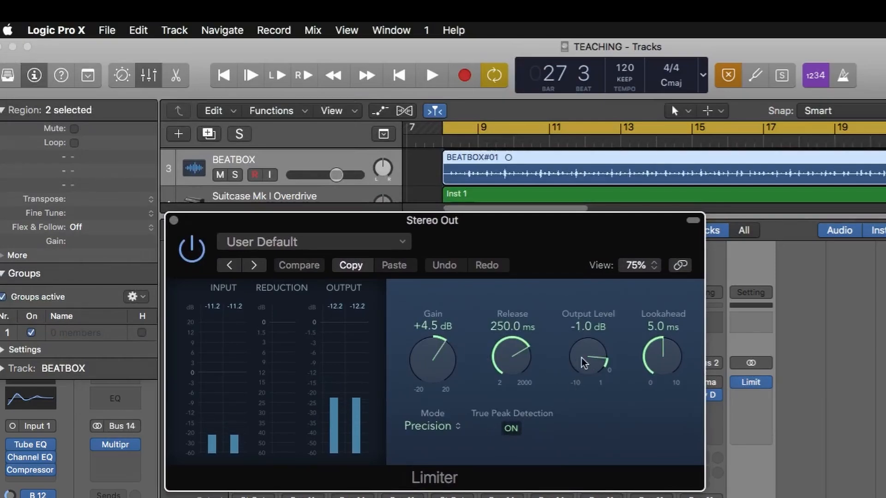
left_click(173, 221)
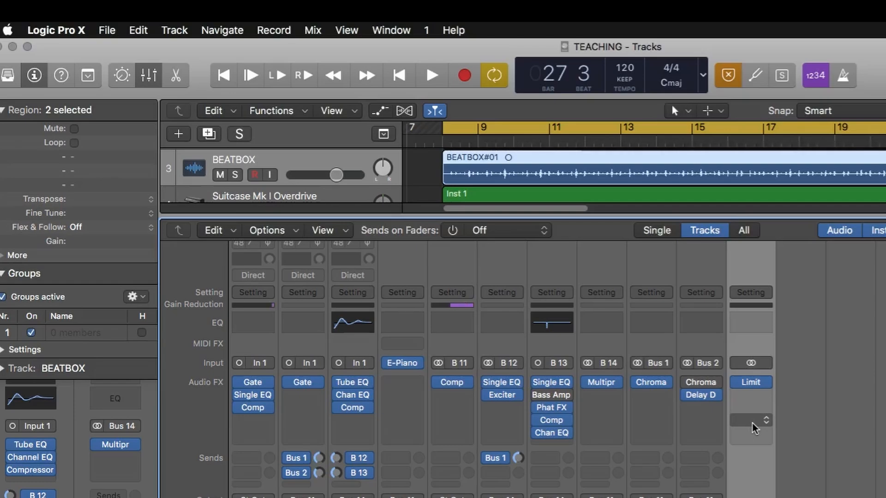
left_click(748, 381)
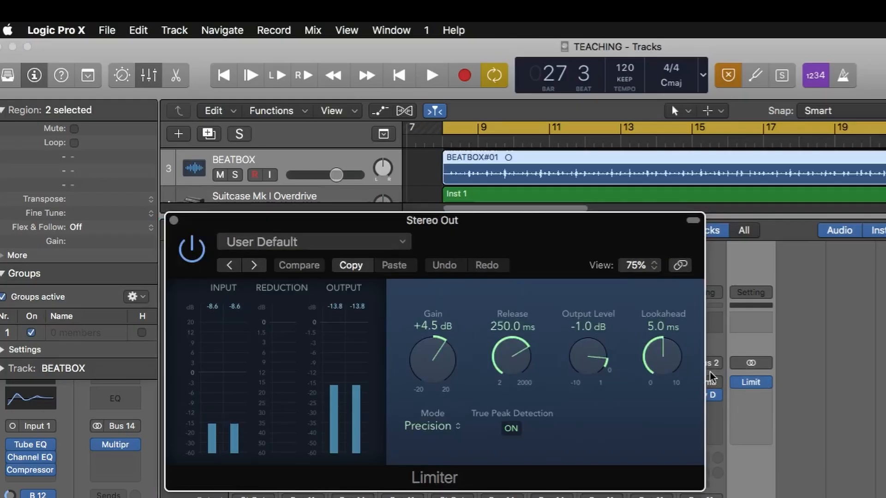
left_click_drag(259, 223, 339, 253)
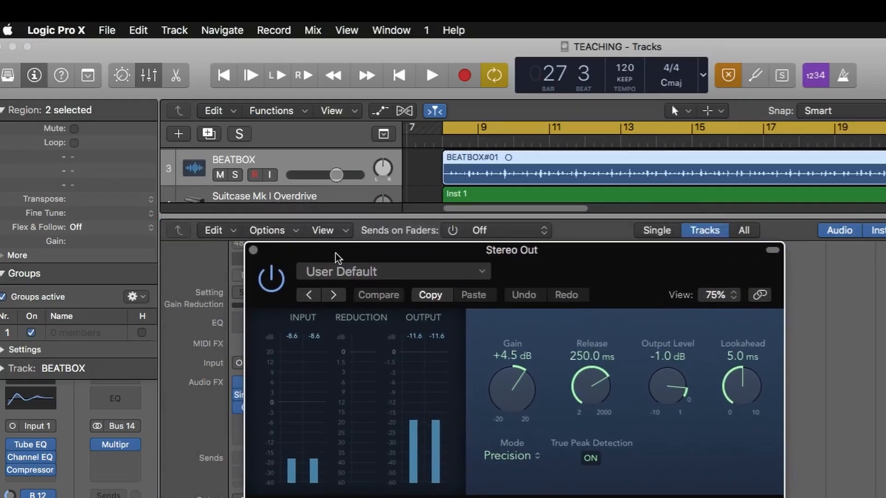
left_click(253, 250)
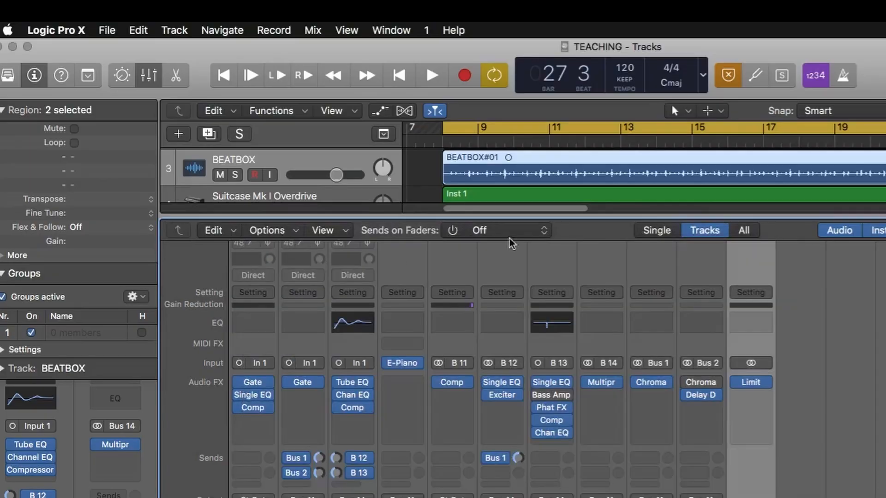